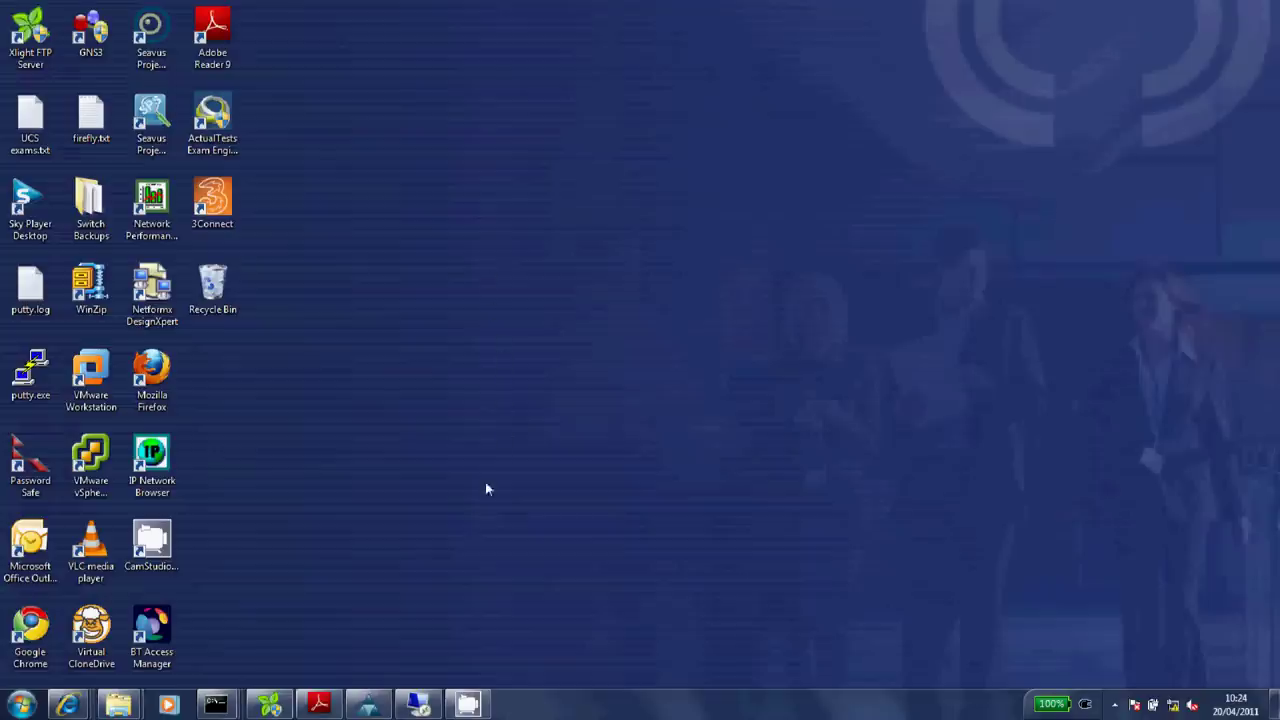
With Xlight FTP Server running, open the empty ftproot folder and bring up Cisco UCS Manager
left_click(270, 706)
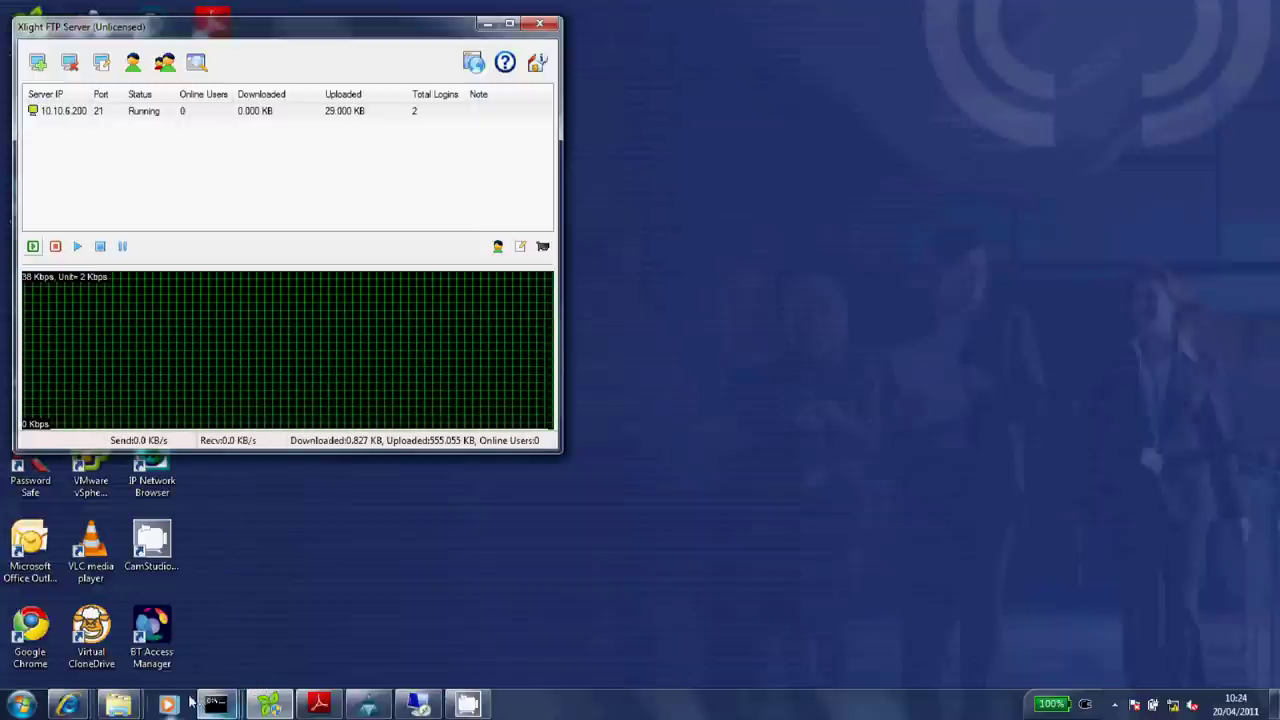
mouse_move(128, 708)
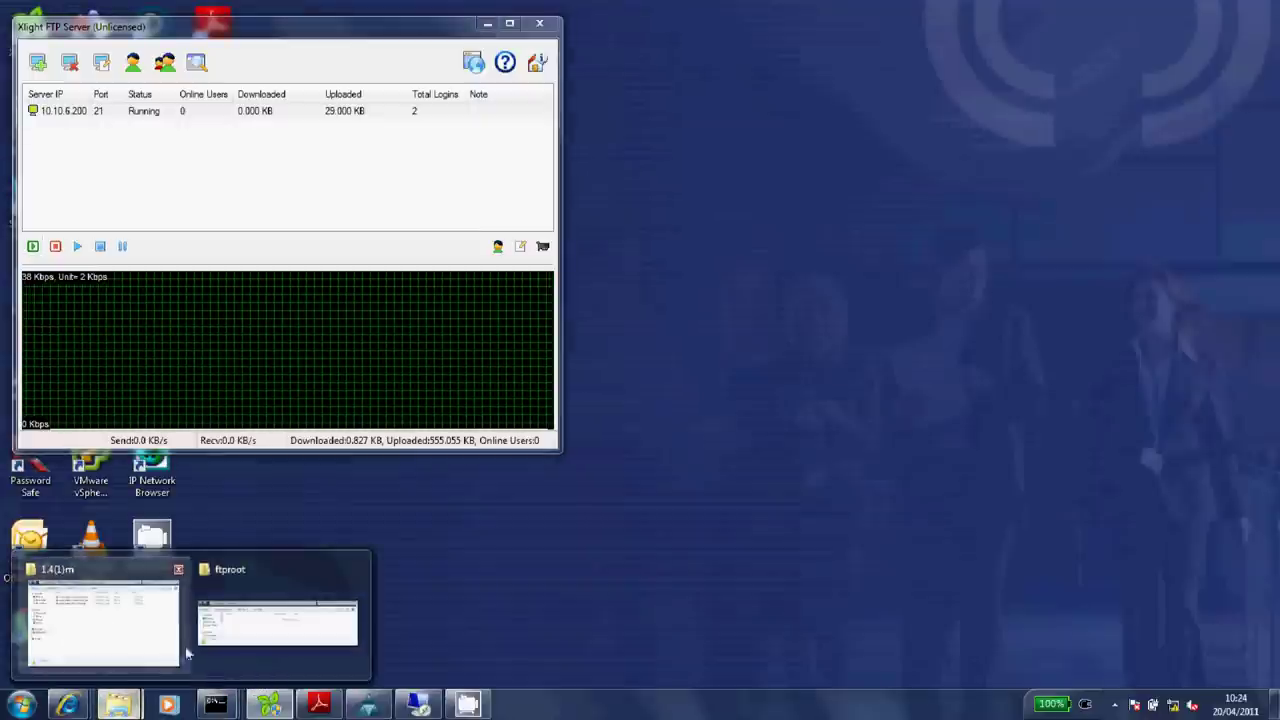
left_click(222, 640)
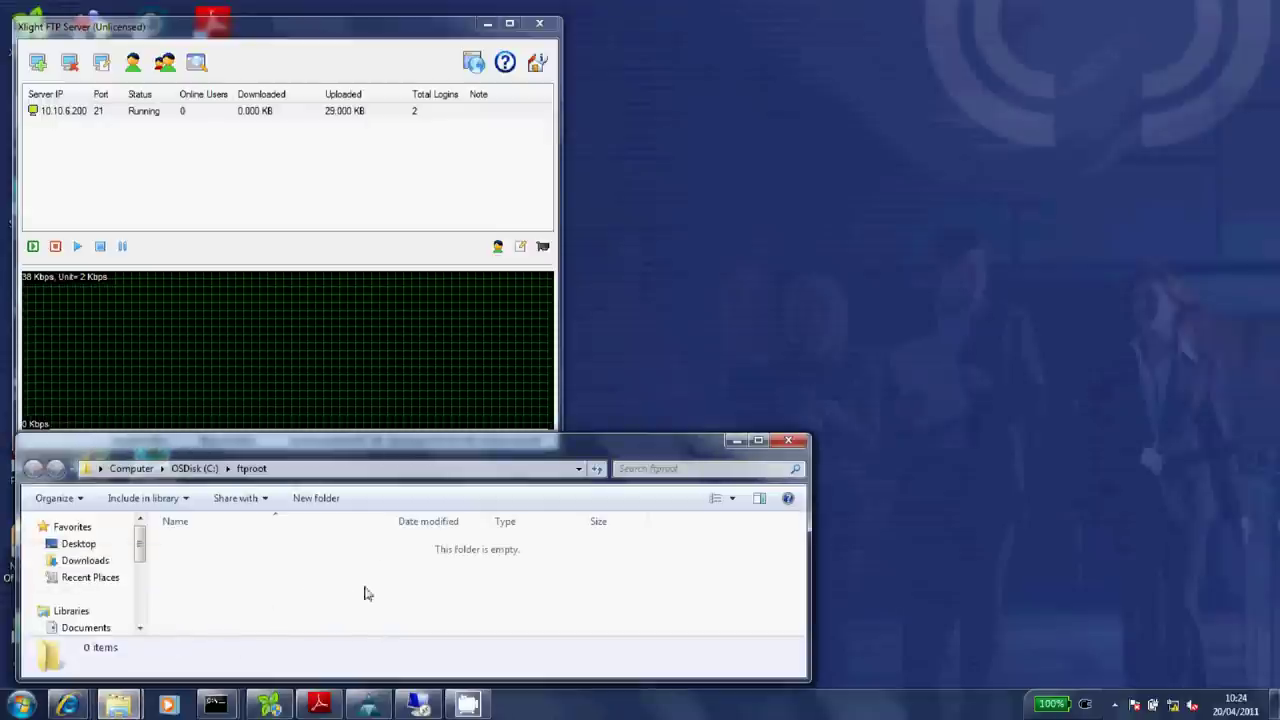
left_click(369, 705)
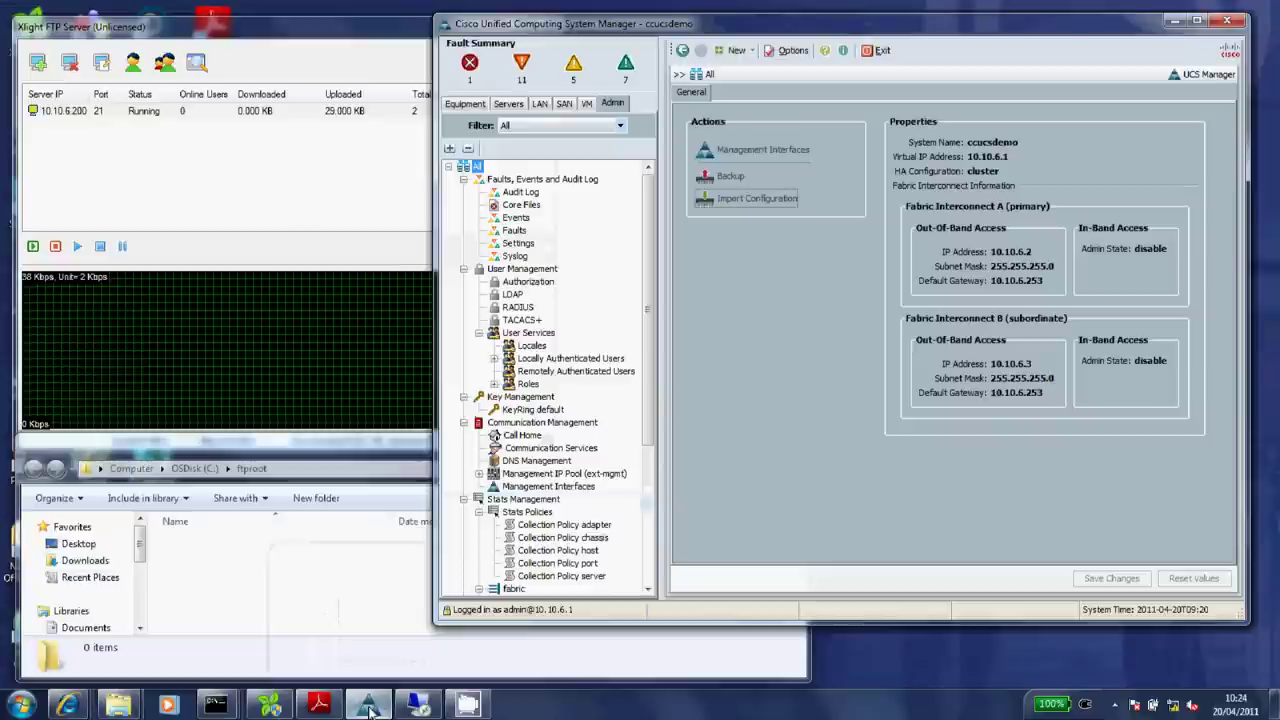
Start a new backup operation under Admin > Backup, enabled, with Preserve Identities ticked
left_click(466, 106)
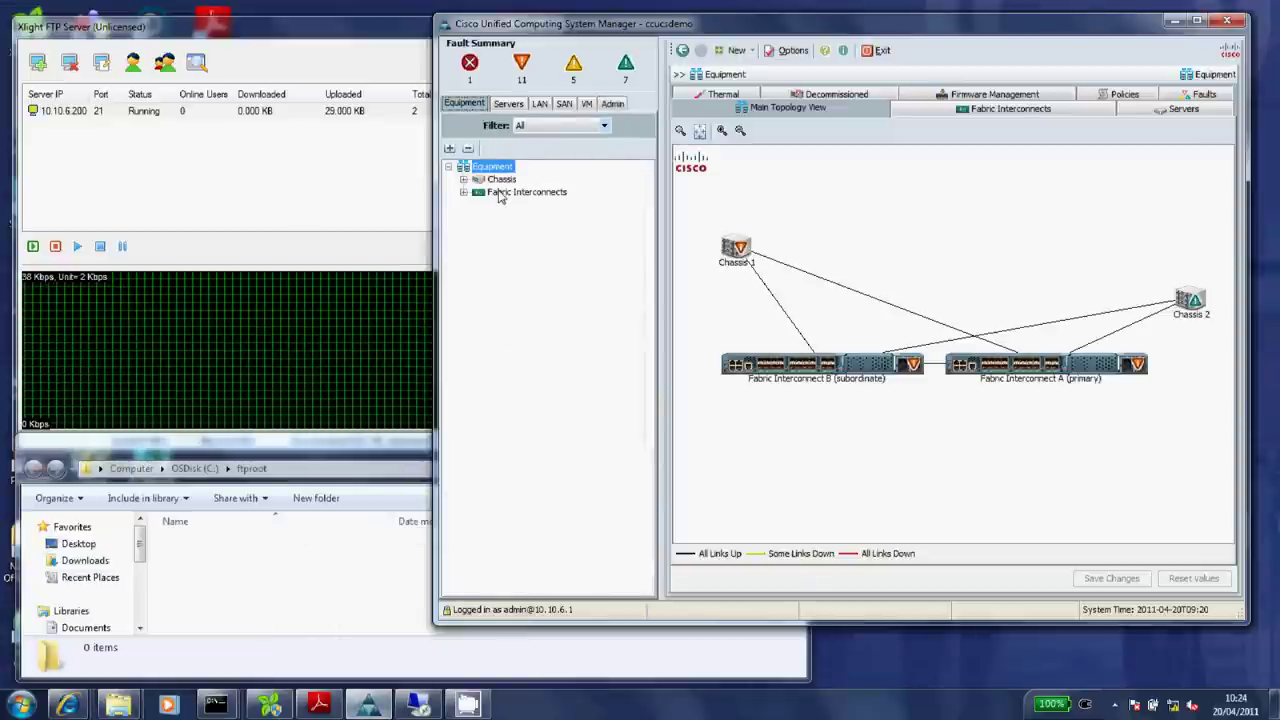
left_click(613, 105)
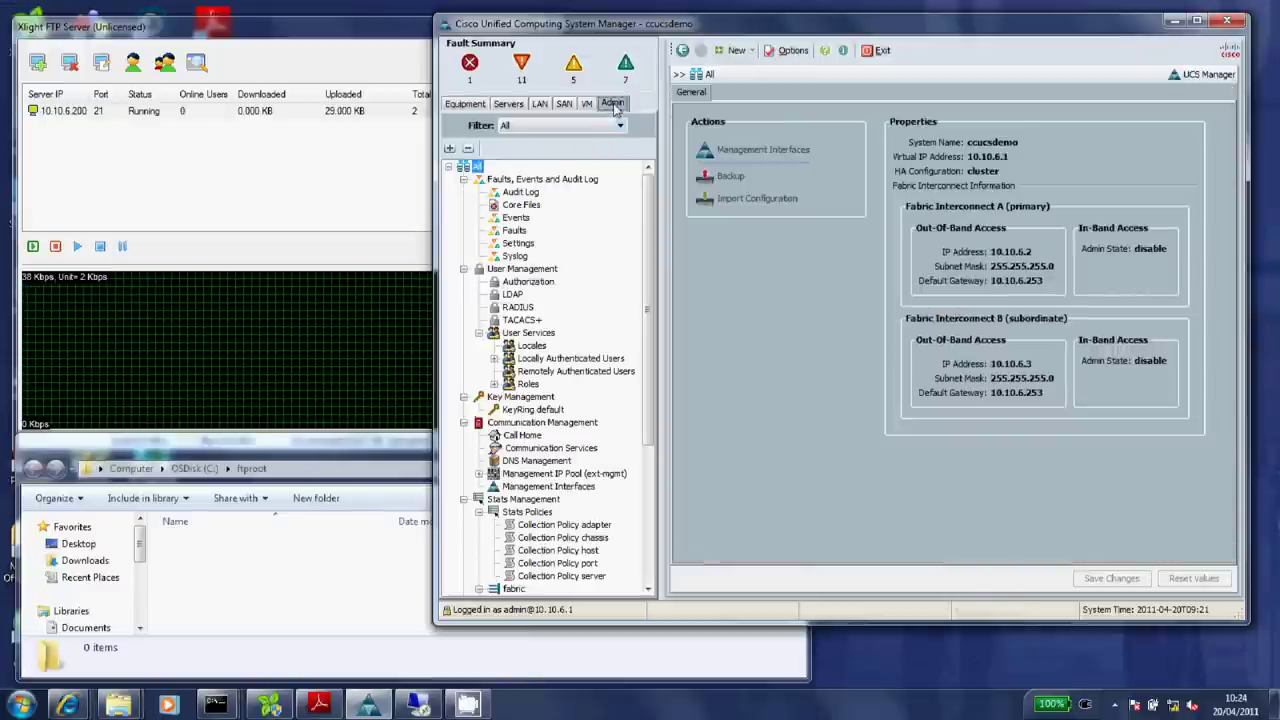
left_click(718, 176)
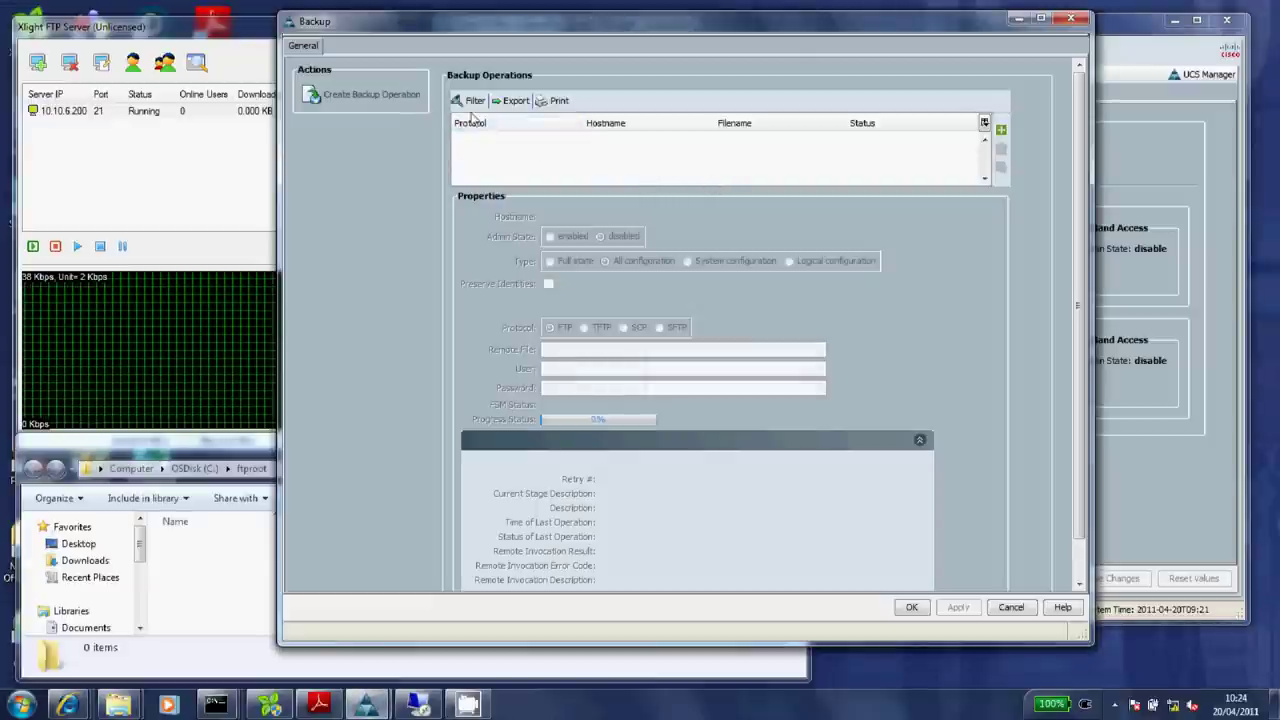
left_click(1001, 129)
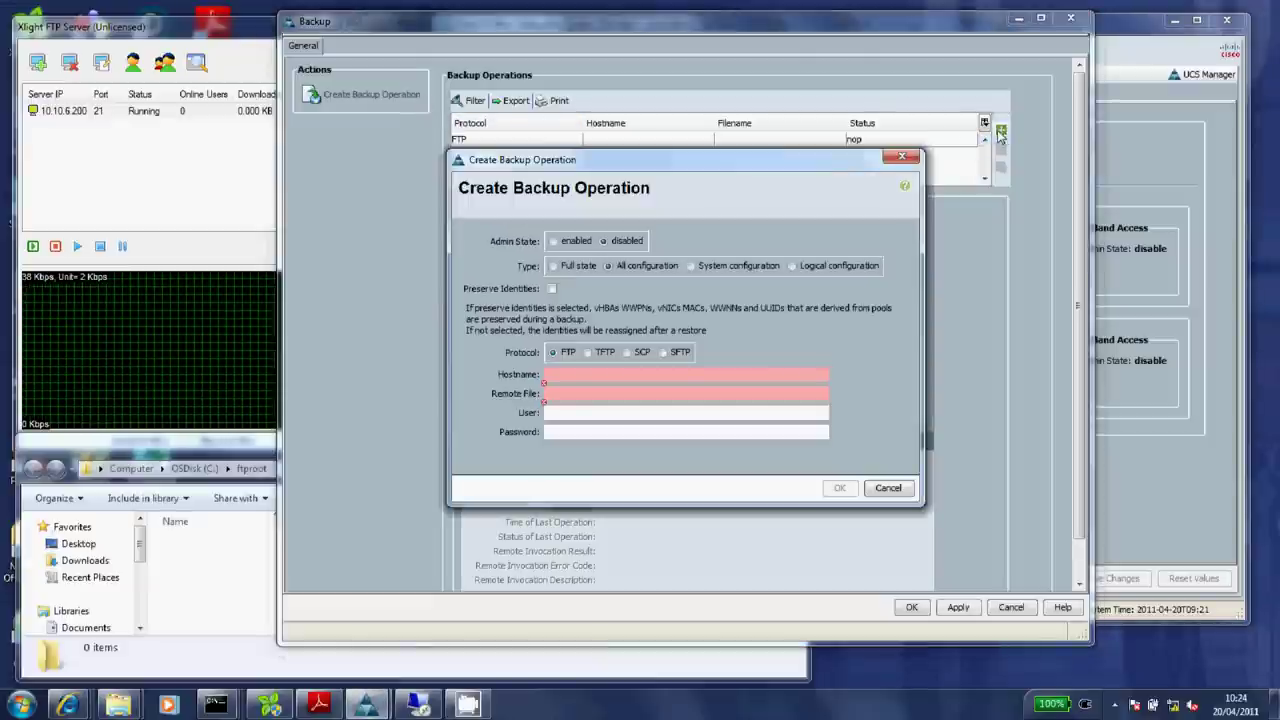
left_click(554, 245)
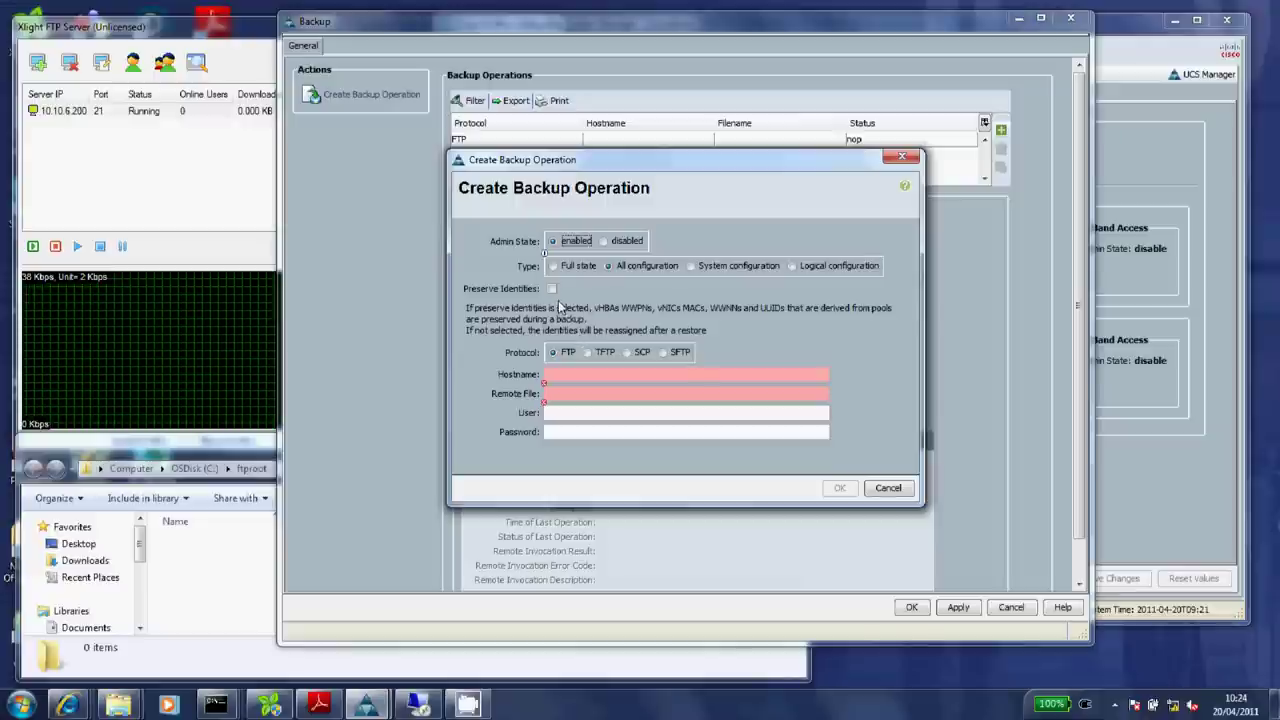
left_click(551, 288)
Enter hostname 10.10.6.200, remote file Computacenter_UCS_All_Config, and the FTP login user name
left_click(590, 375)
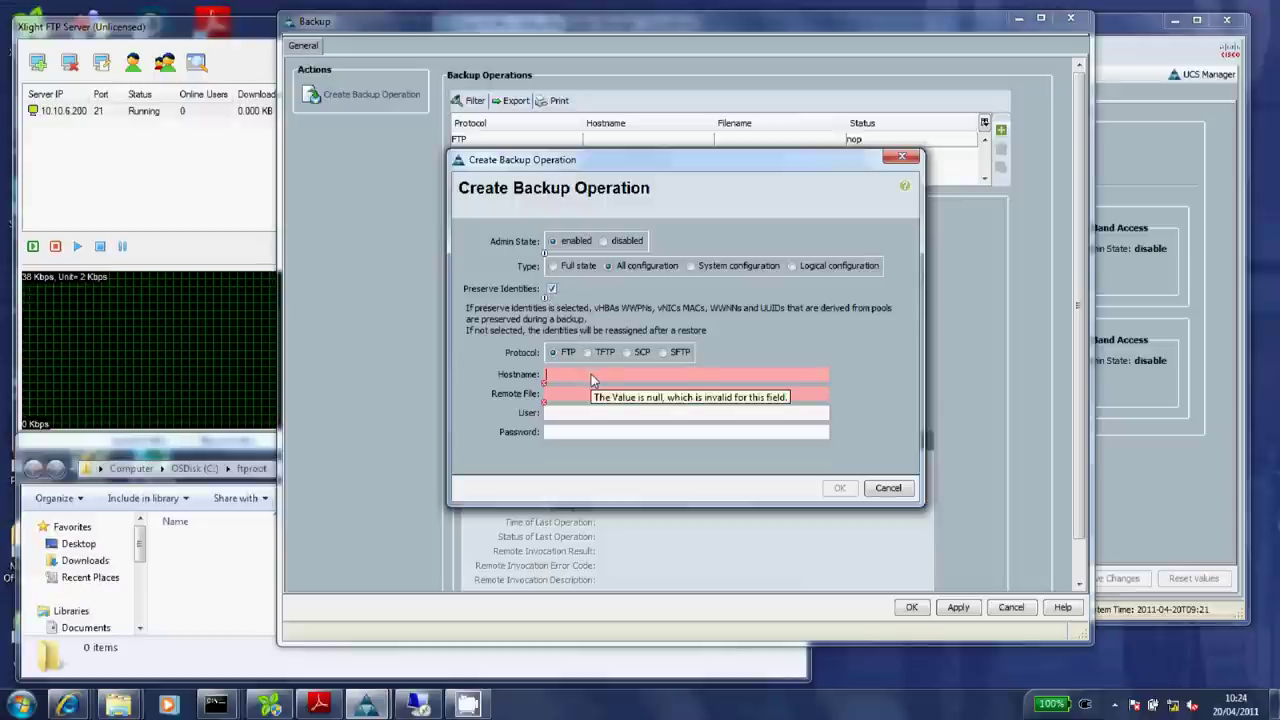
type("10.")
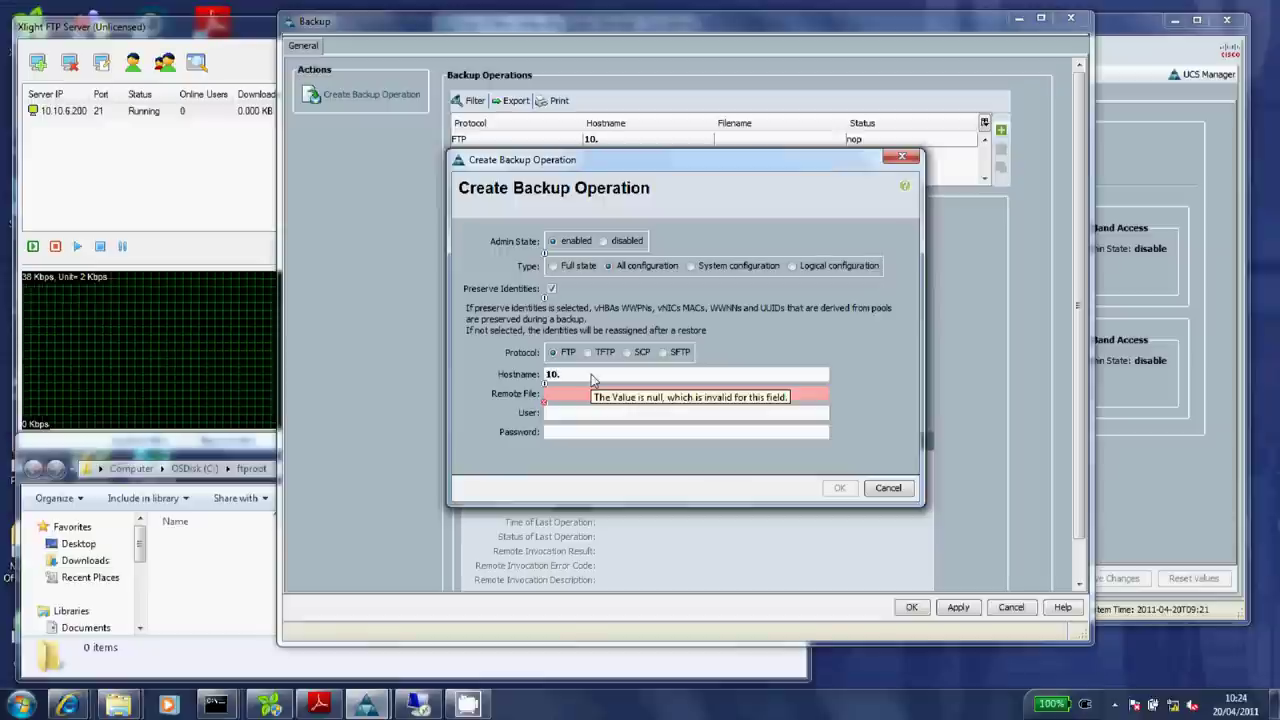
type("10.6")
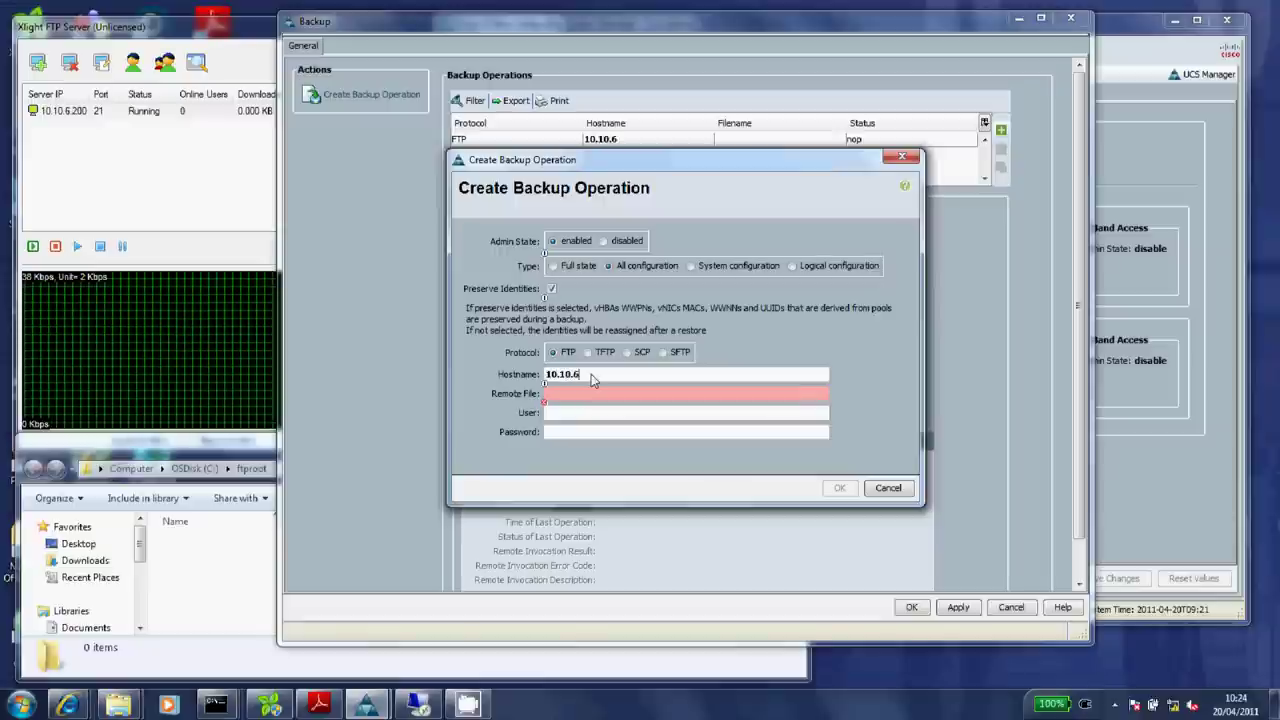
type(".200")
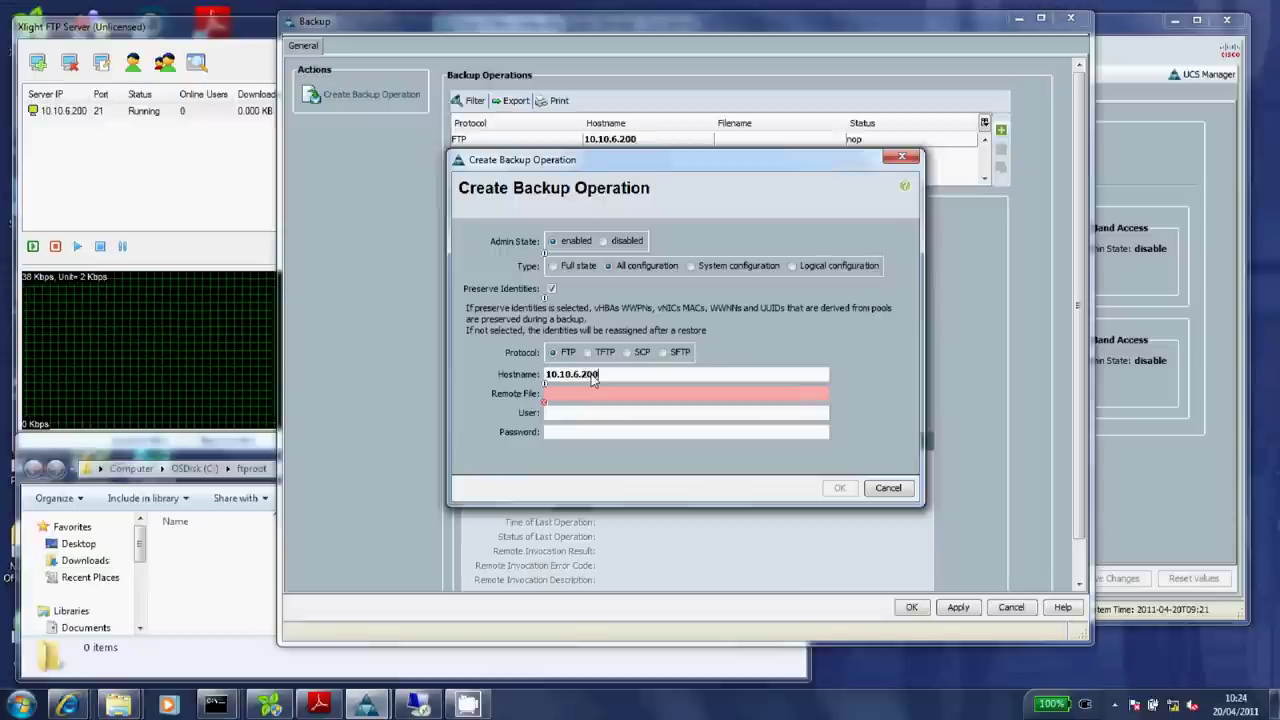
key("Tab")
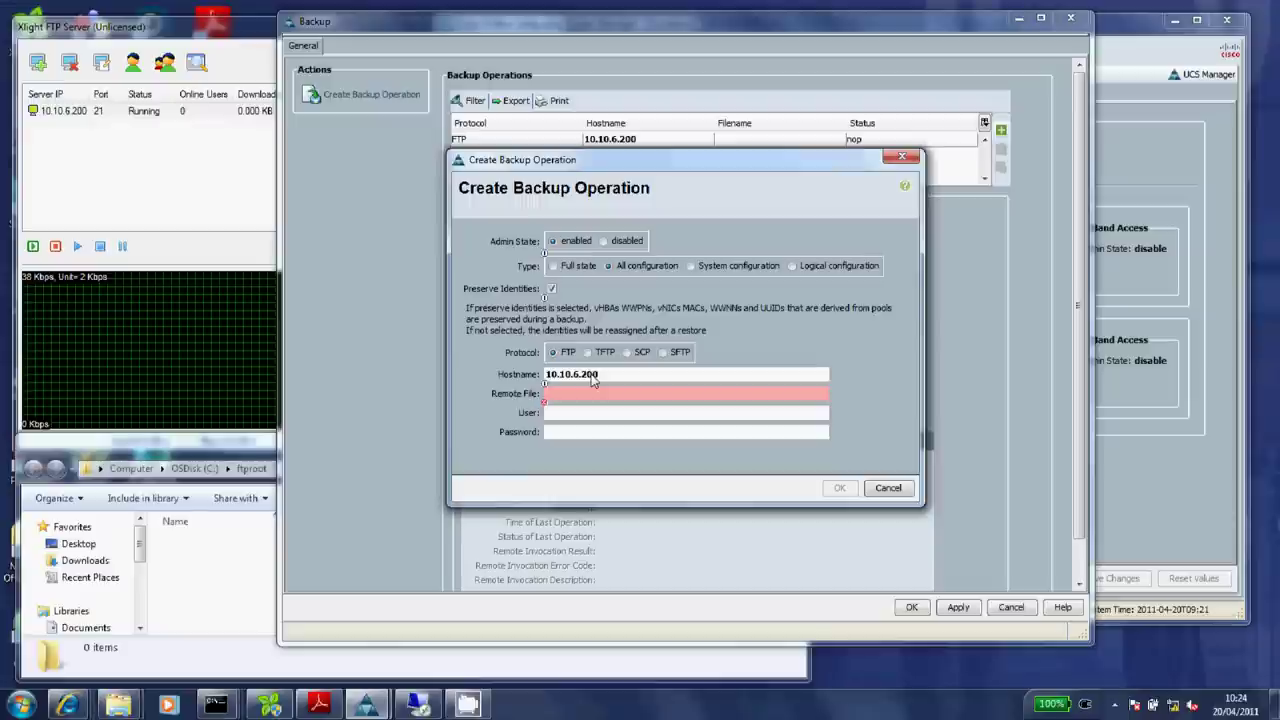
type("Comp")
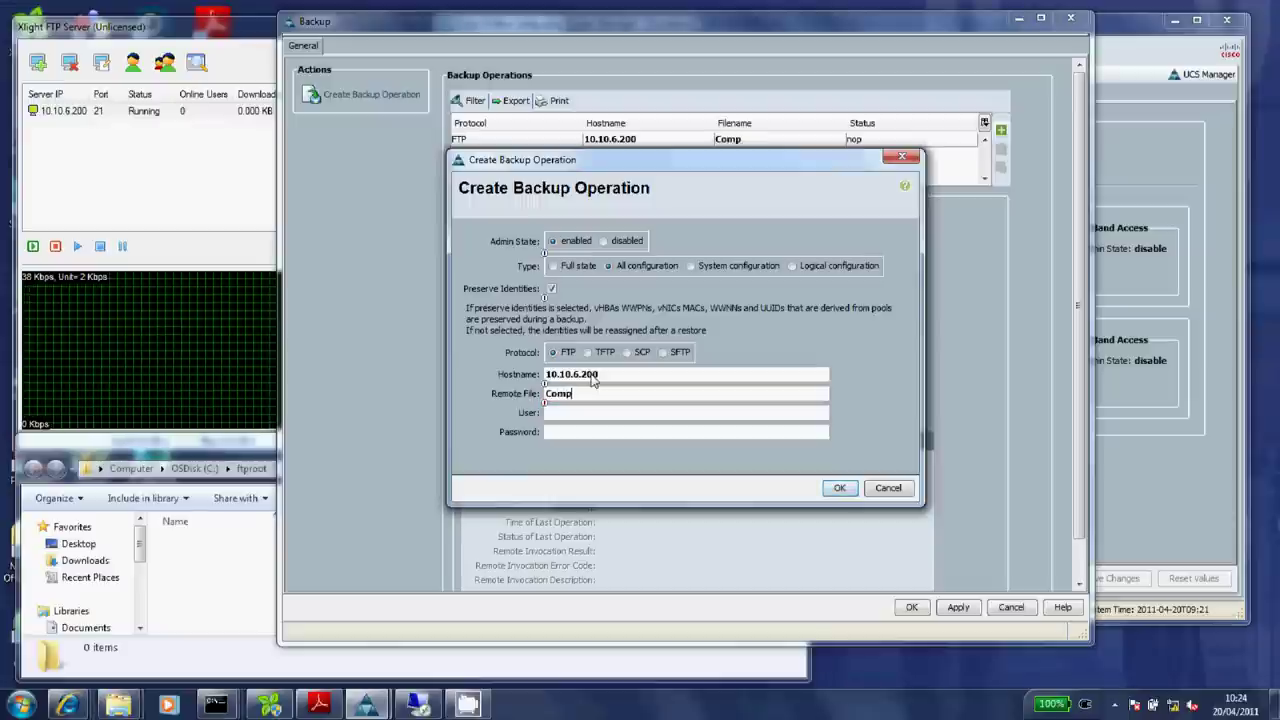
type("utacenter")
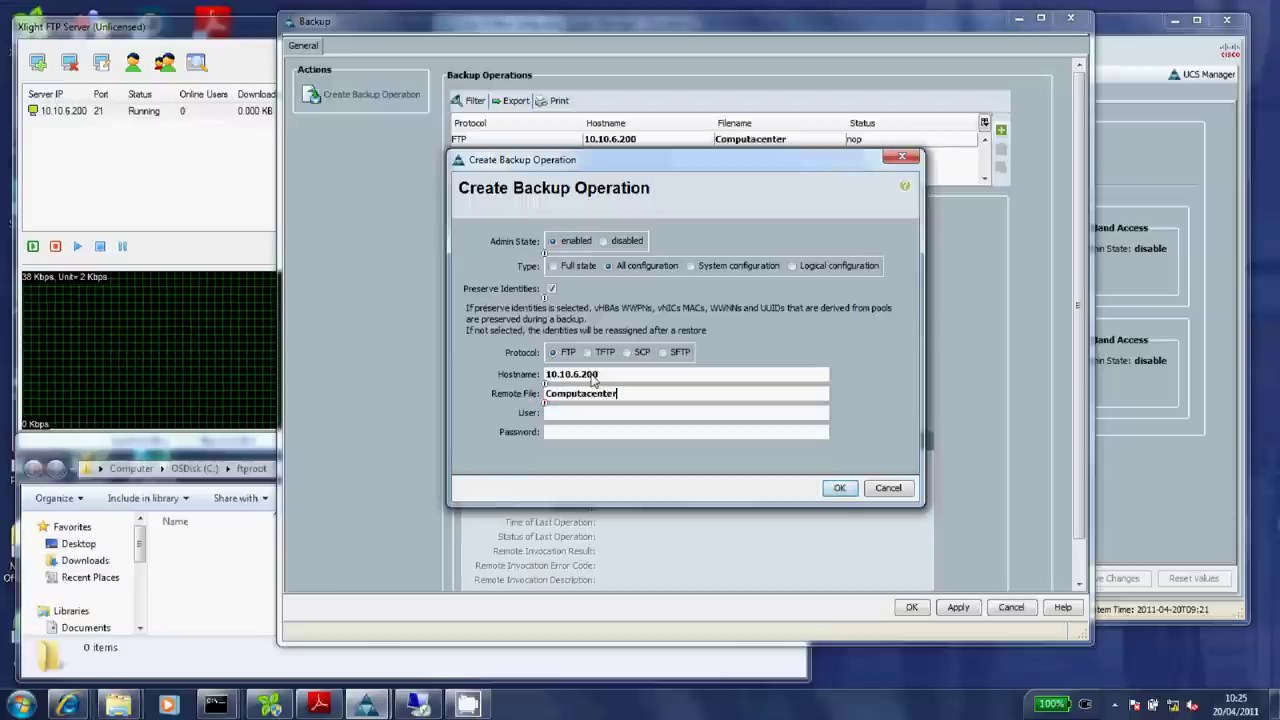
type("_UCS")
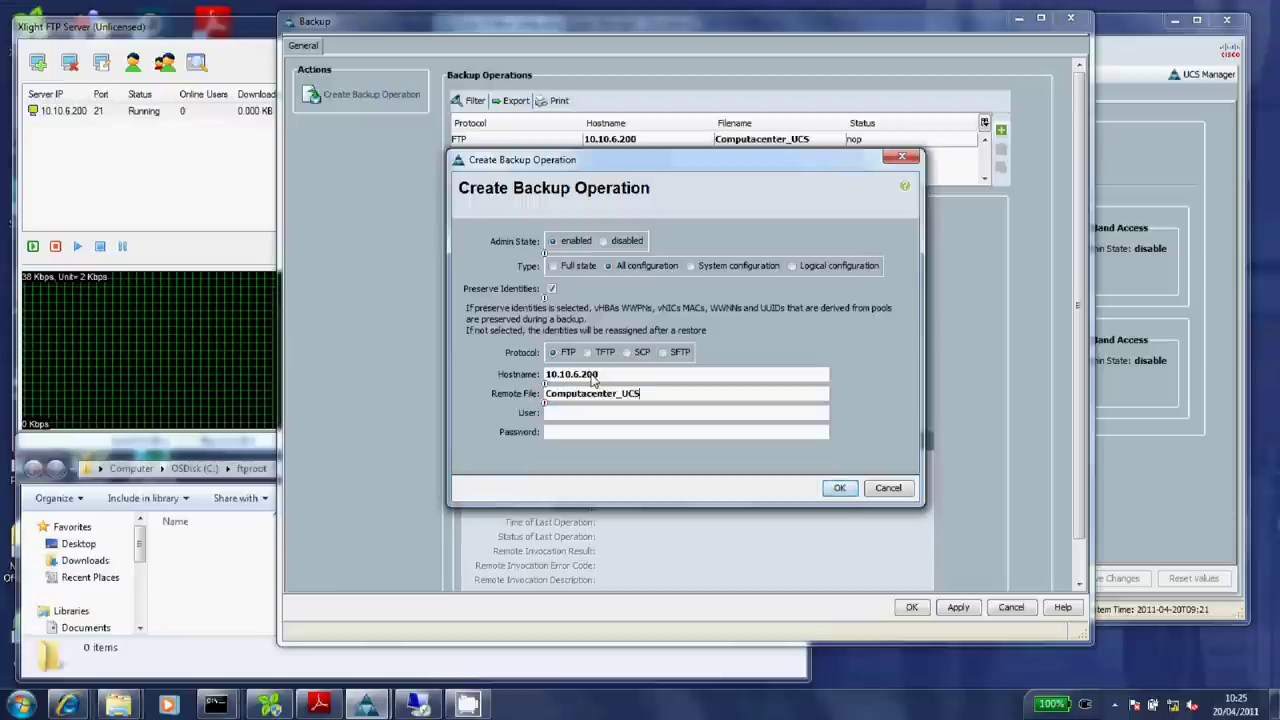
type("_A")
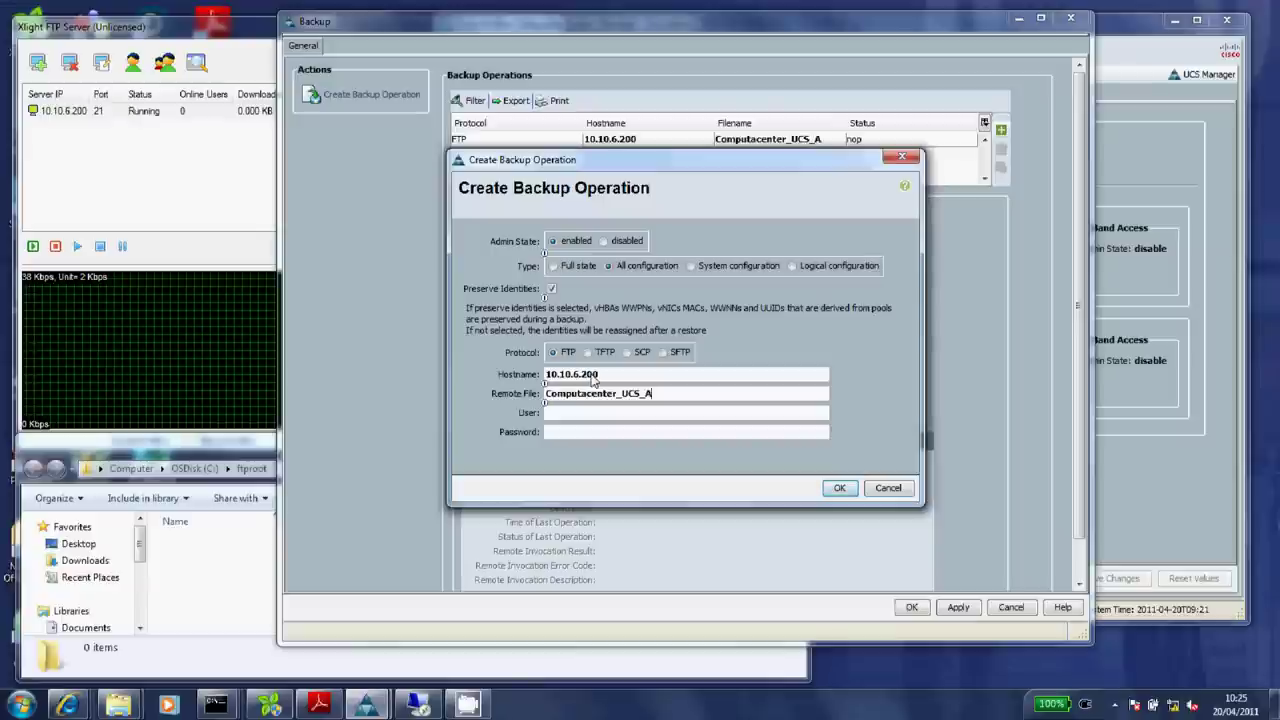
type("ll_Config")
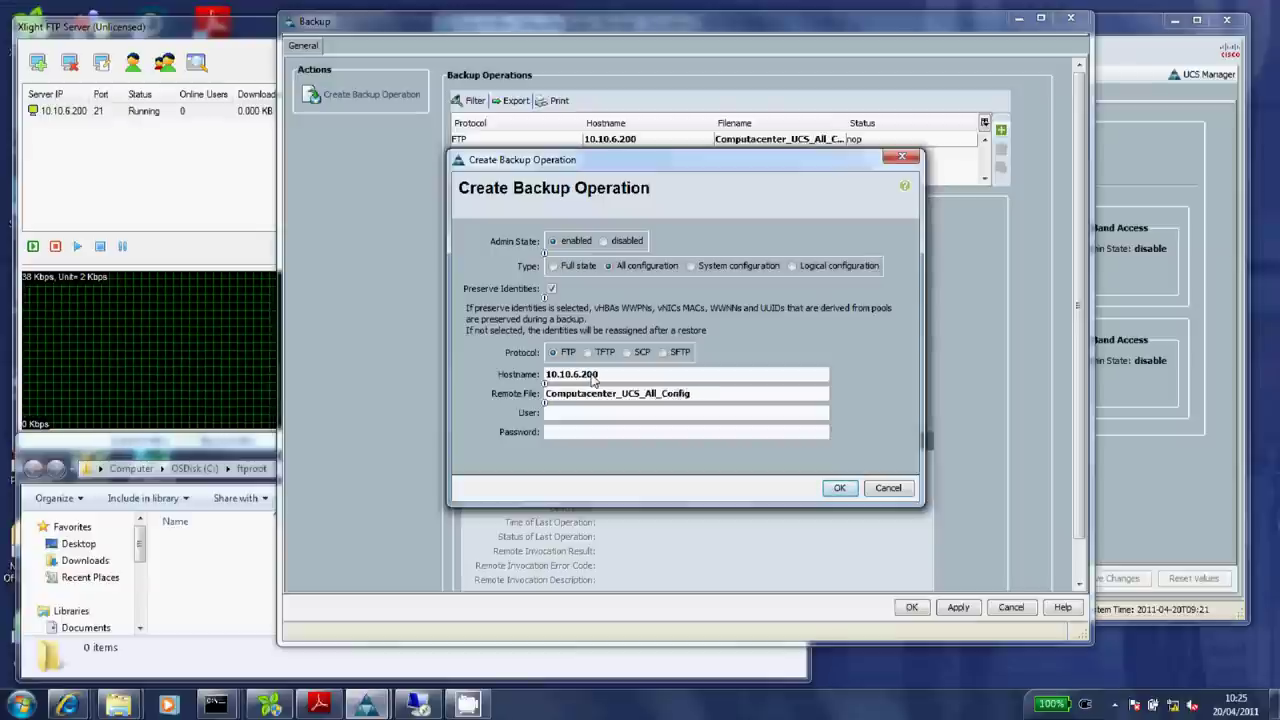
left_click(594, 417)
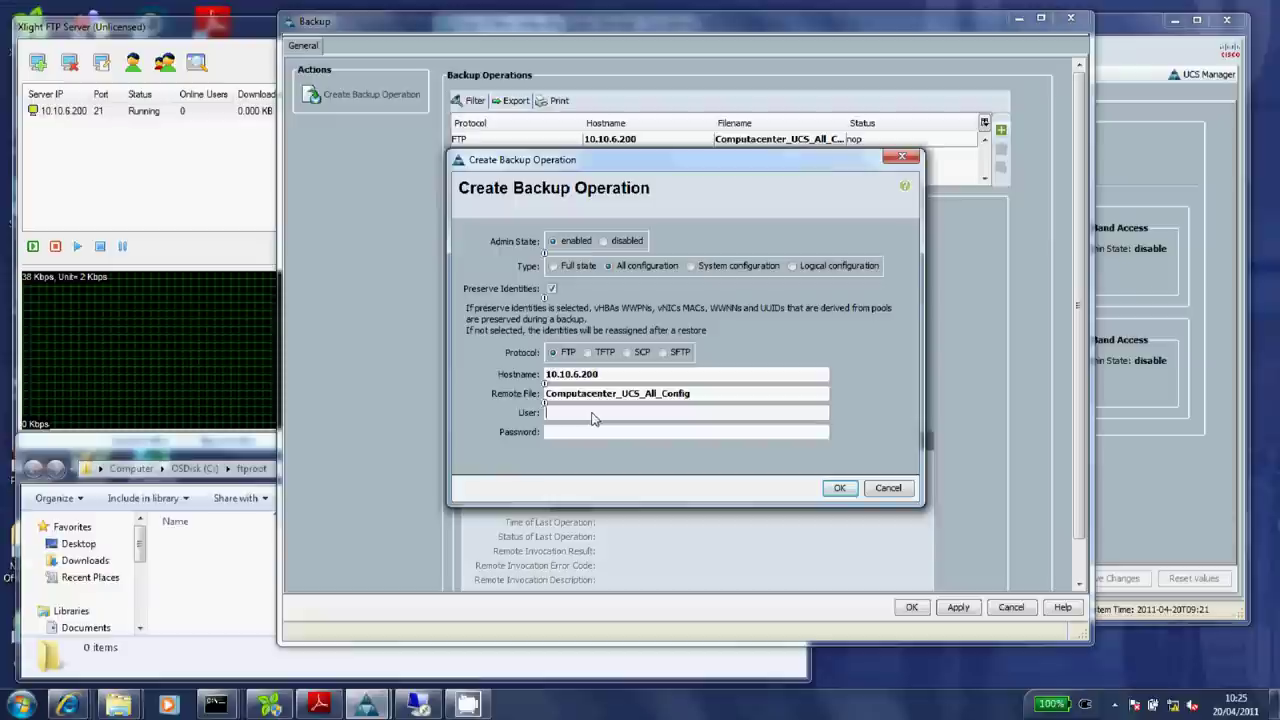
type("ftp")
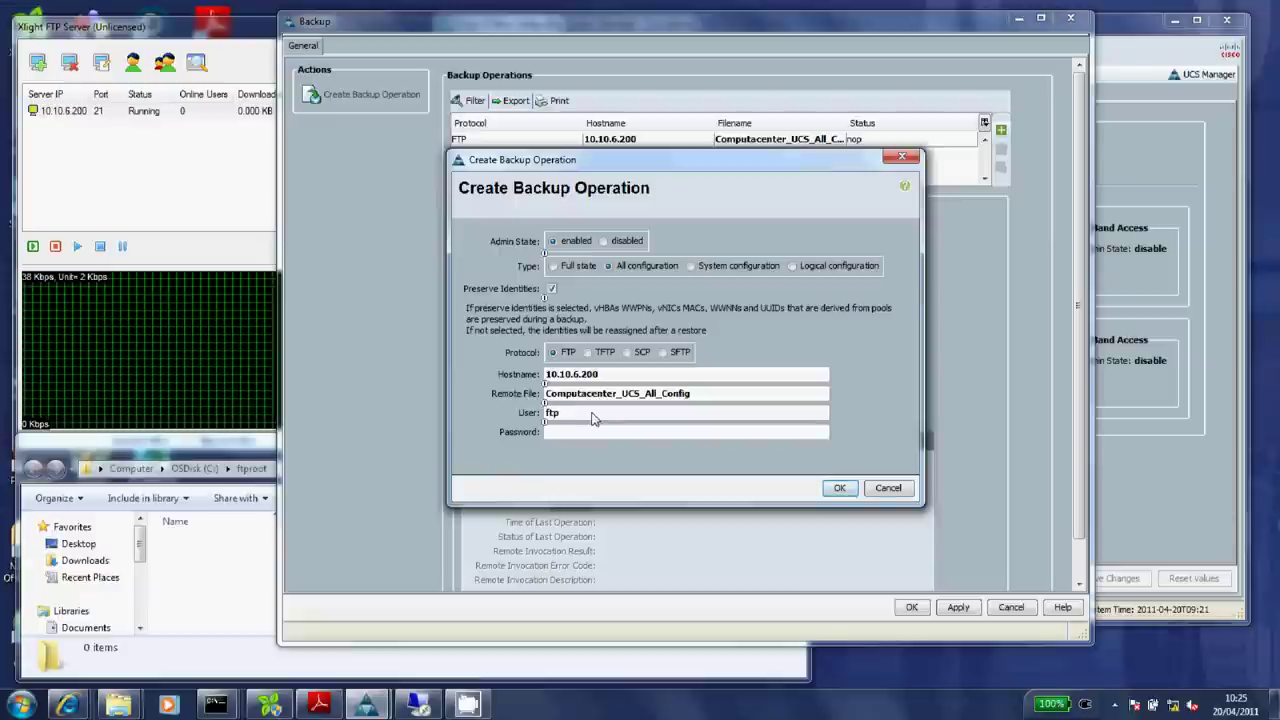
type("••••")
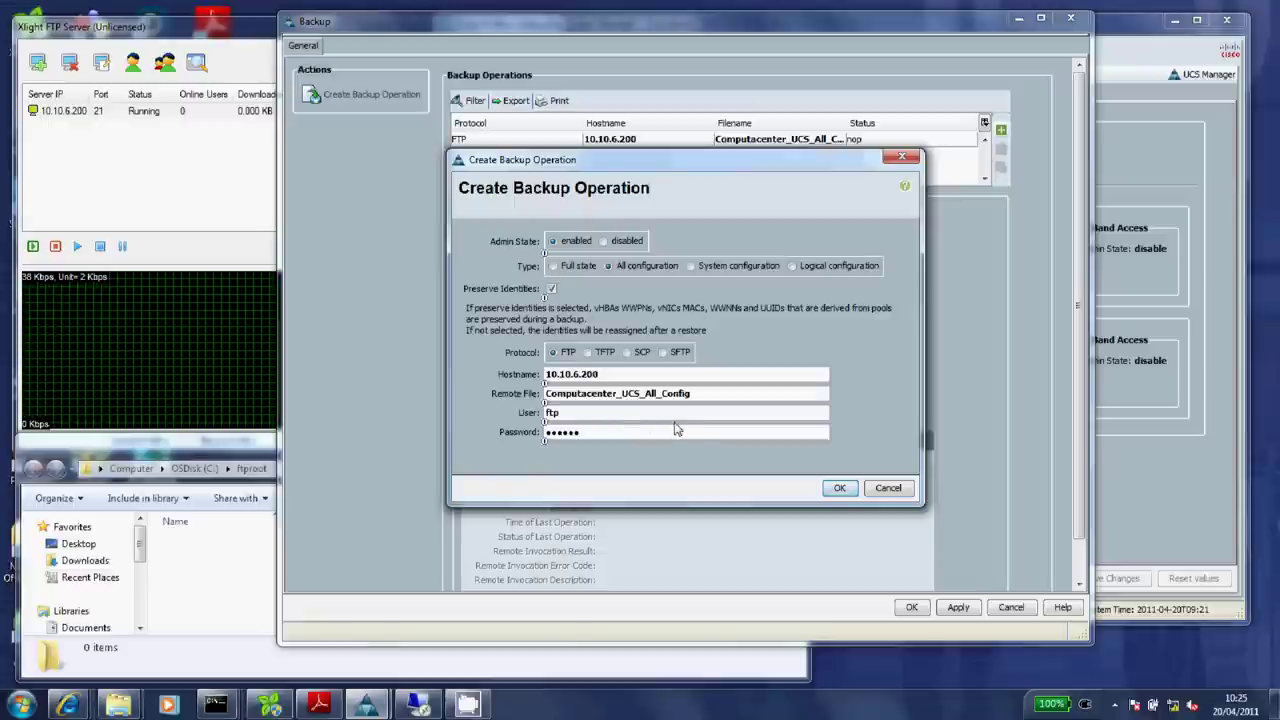
Create the backup and confirm Computacenter_UCS_All_Config appeared in the ftproot folder
left_click(838, 489)
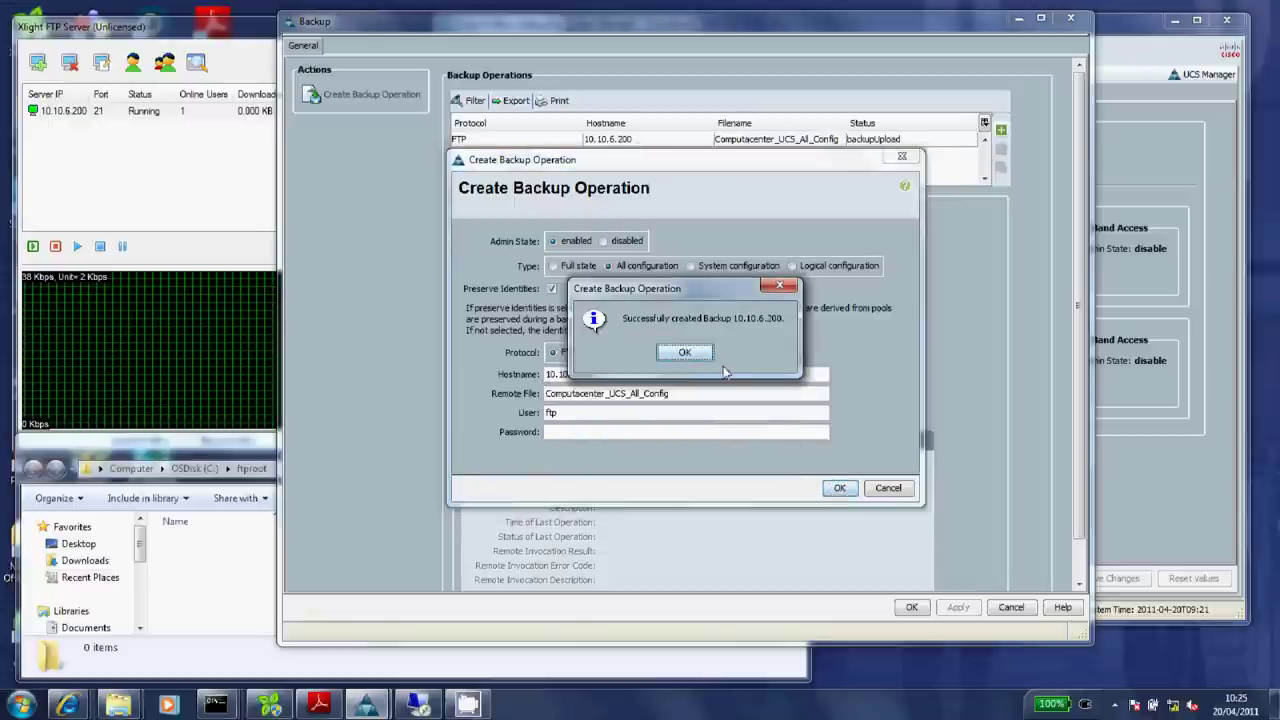
left_click(705, 358)
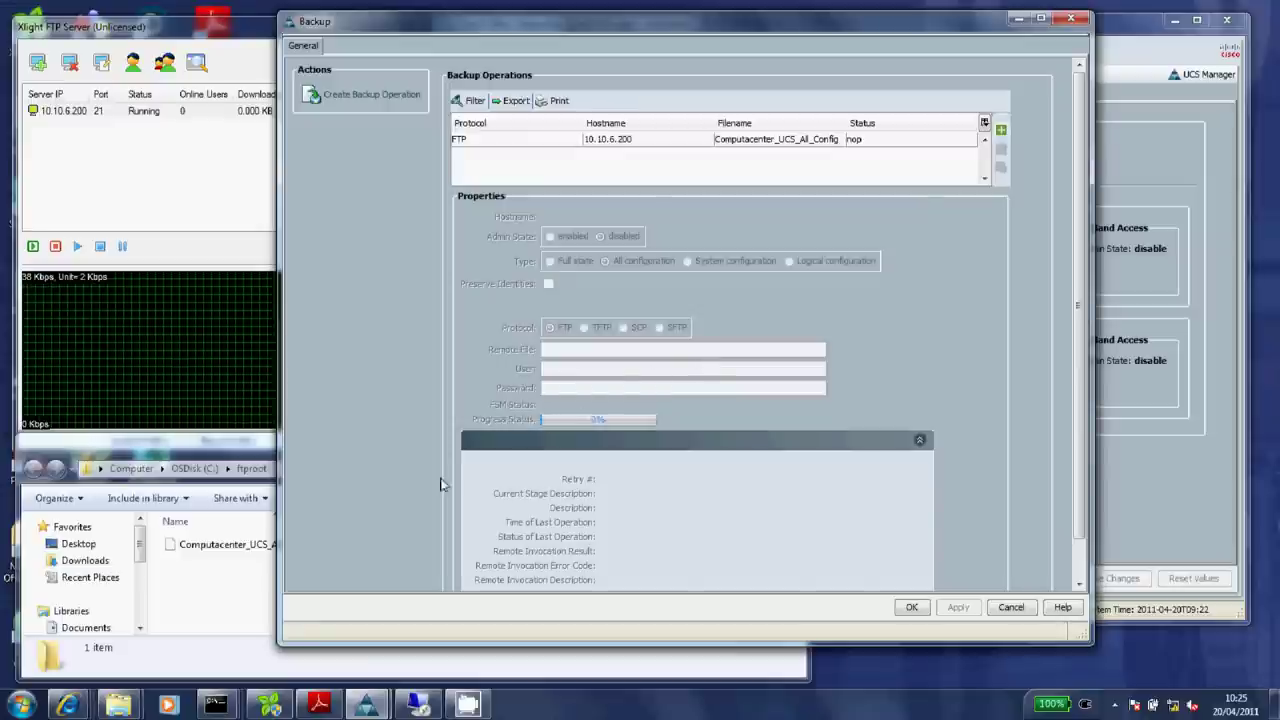
left_click(258, 577)
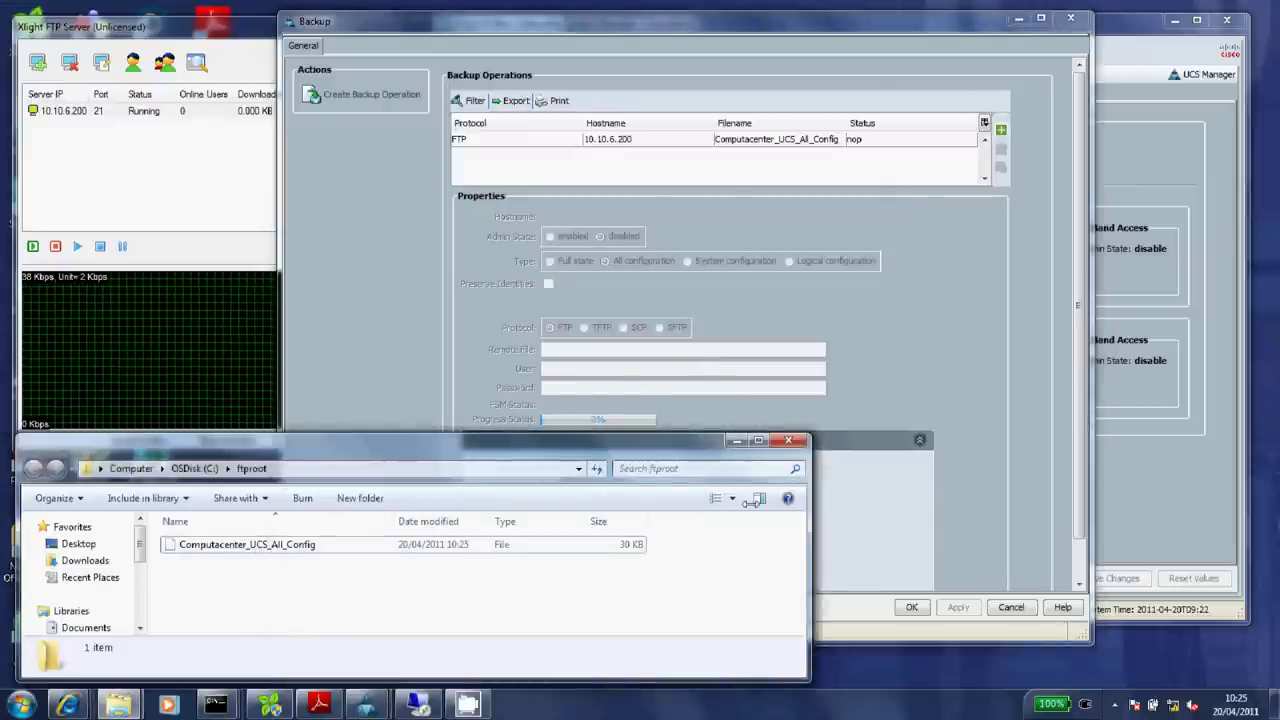
Check the FTP backup's FSM details report backupSuccess
left_click(866, 420)
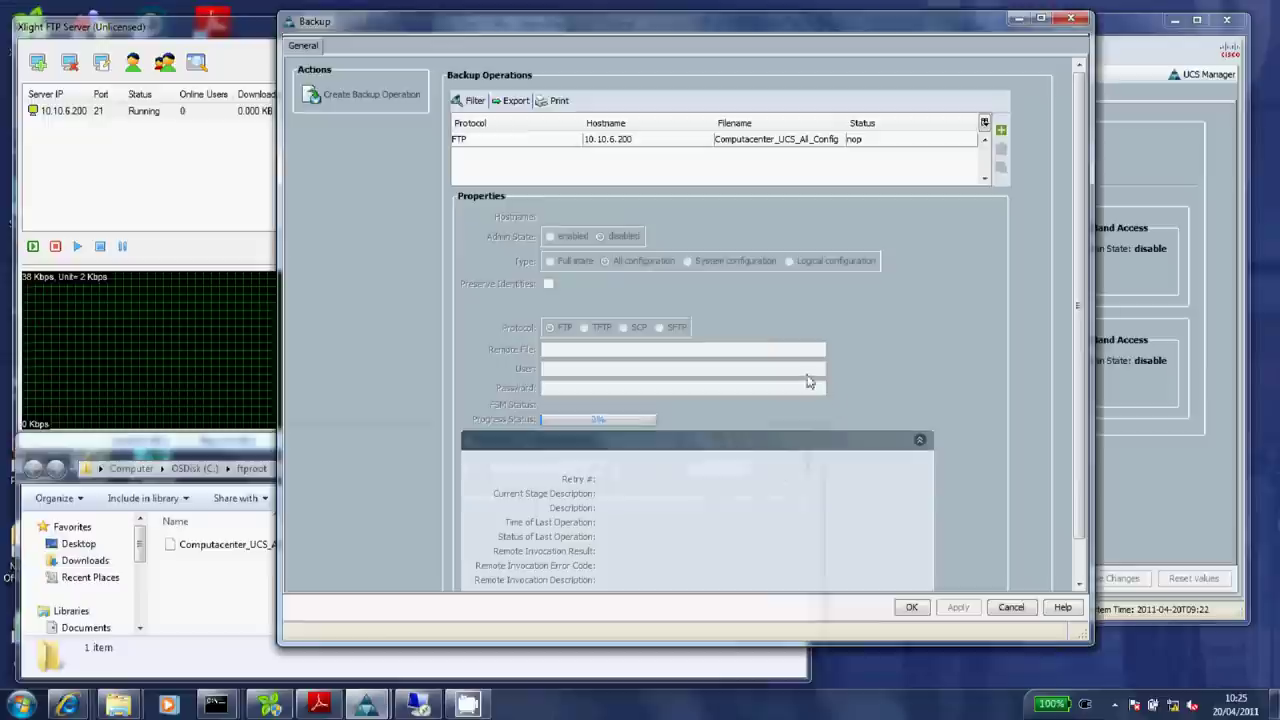
left_click(503, 148)
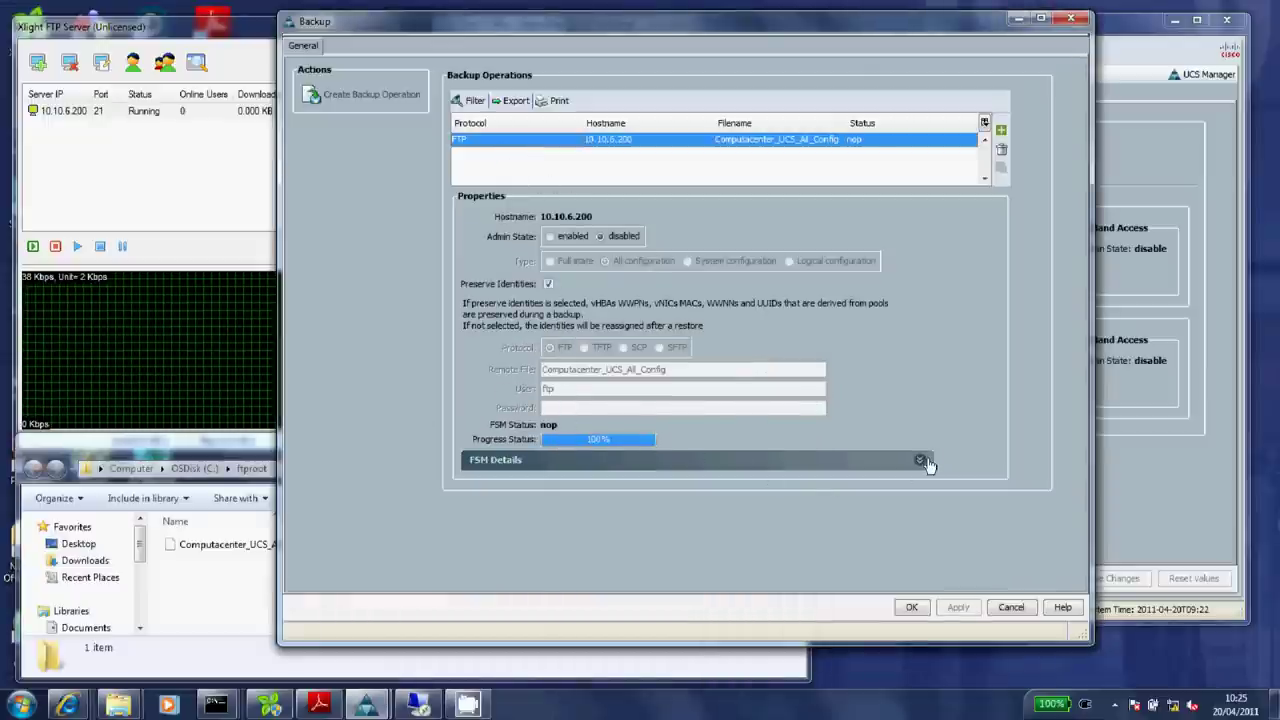
left_click(920, 461)
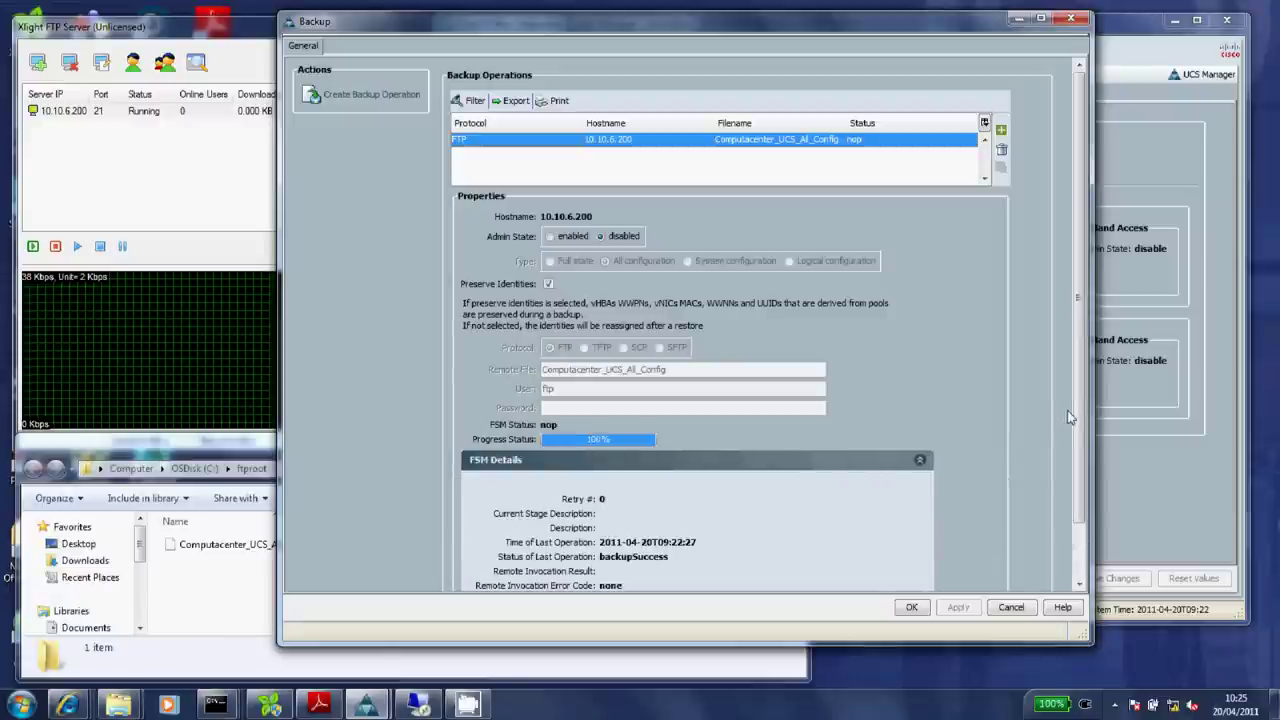
scroll(1081, 418, "down", 2)
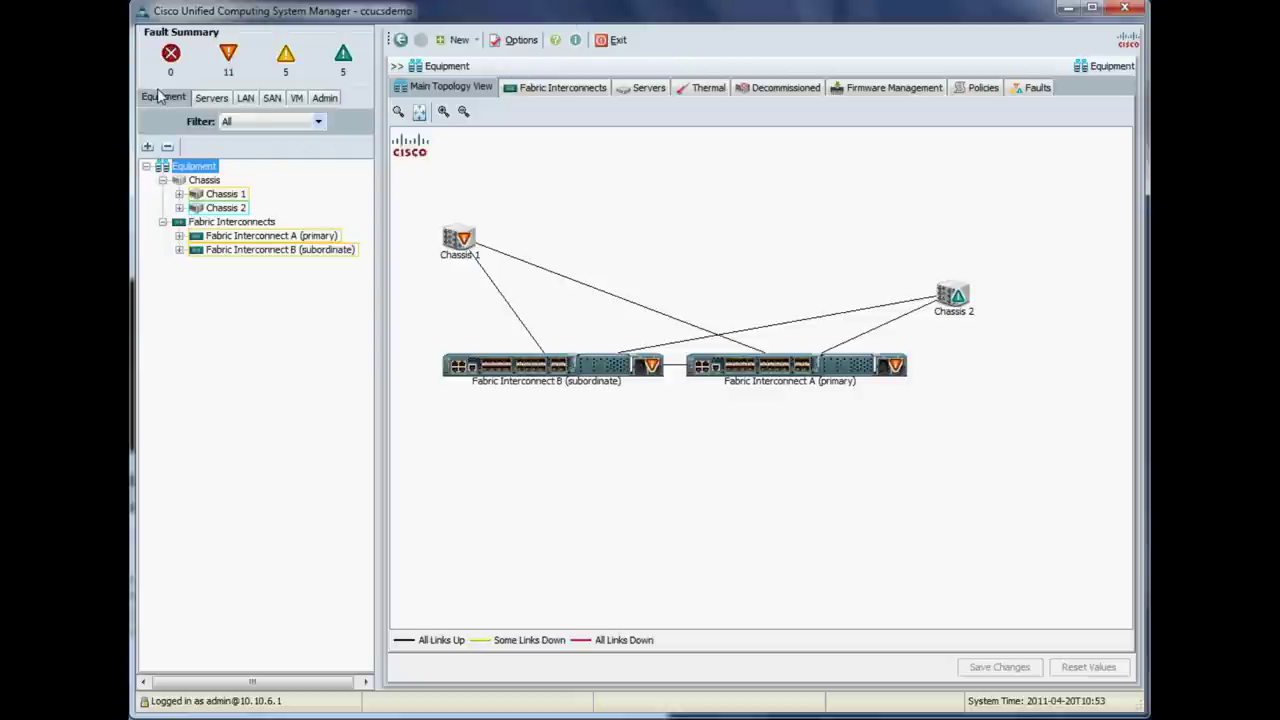
left_click(217, 238)
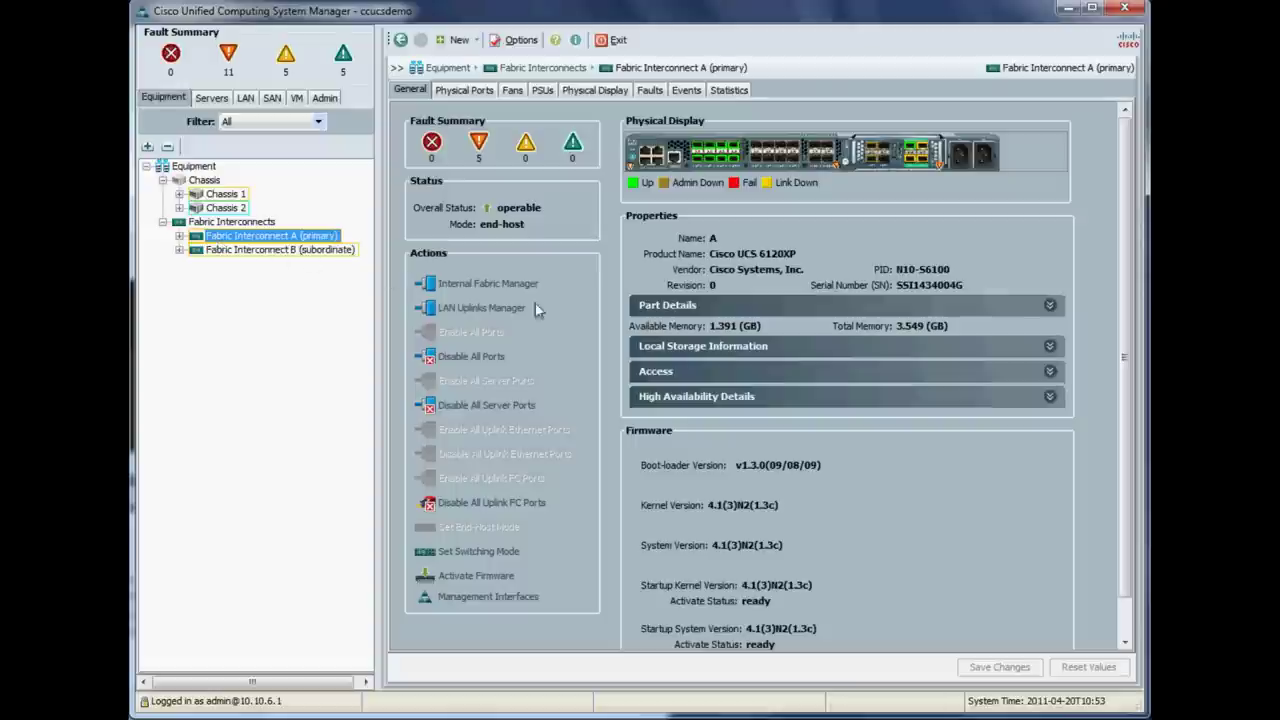
left_click(681, 350)
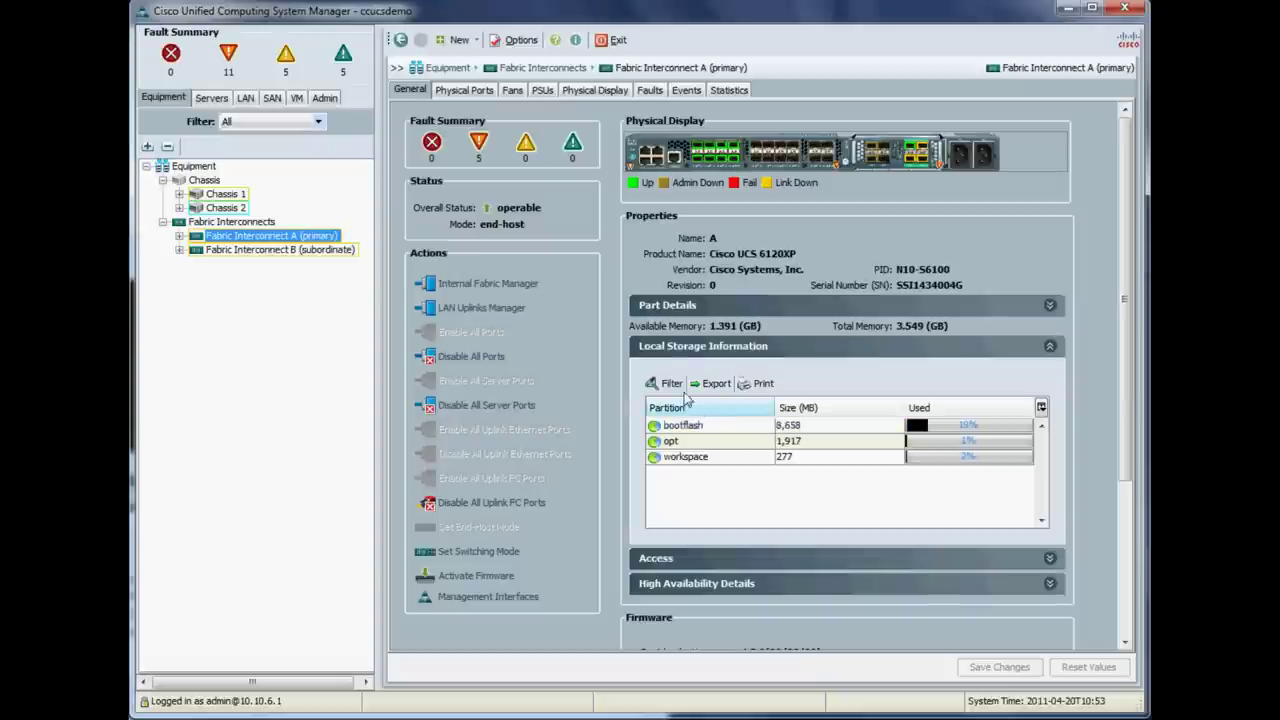
left_click(668, 348)
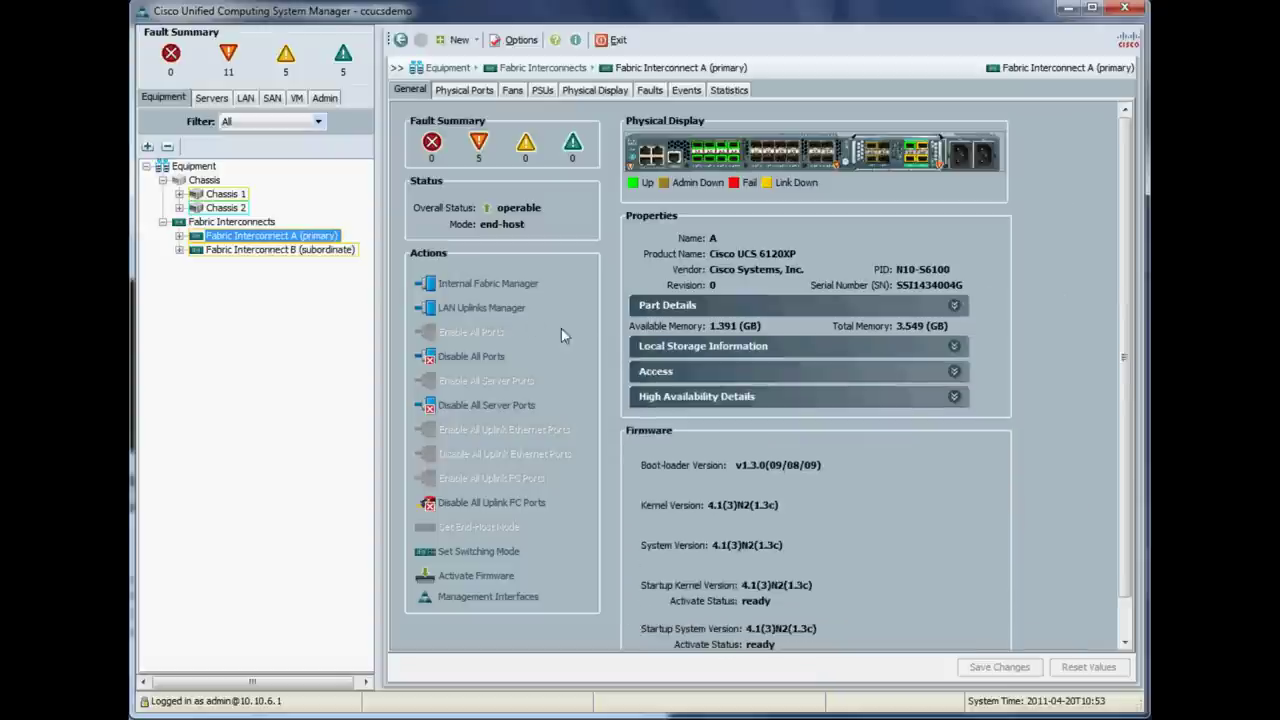
left_click(226, 250)
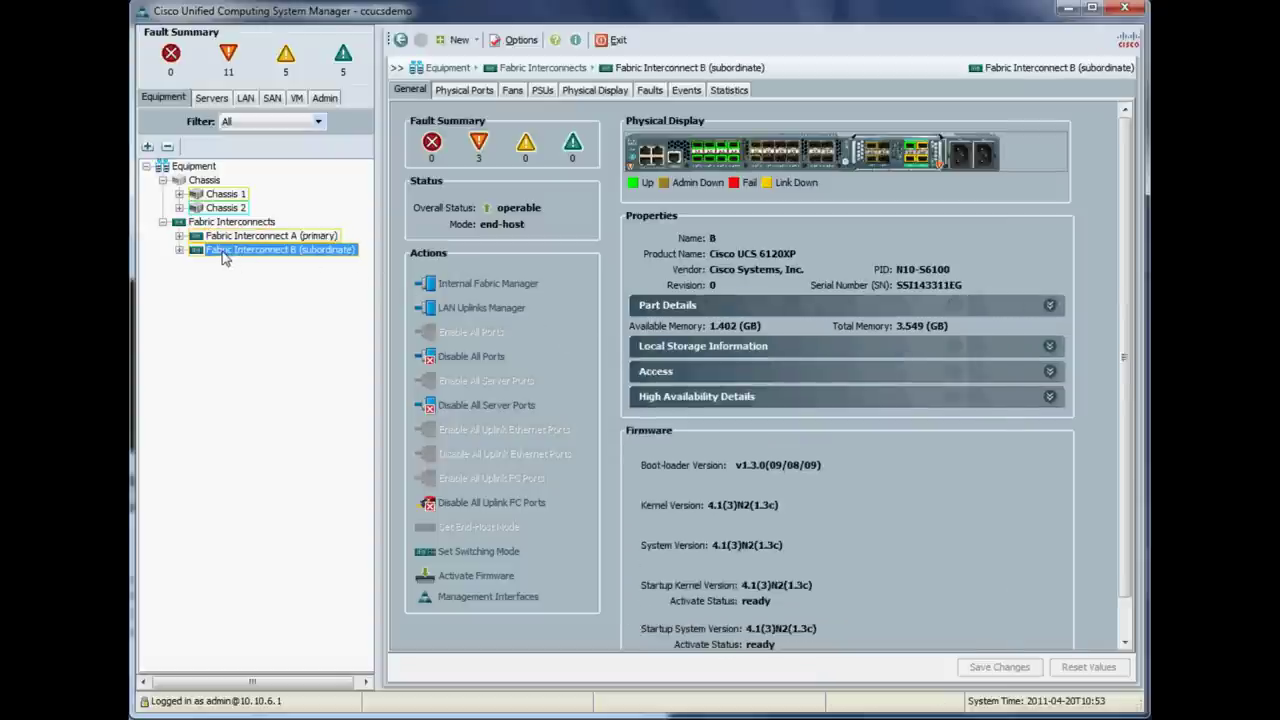
left_click(650, 347)
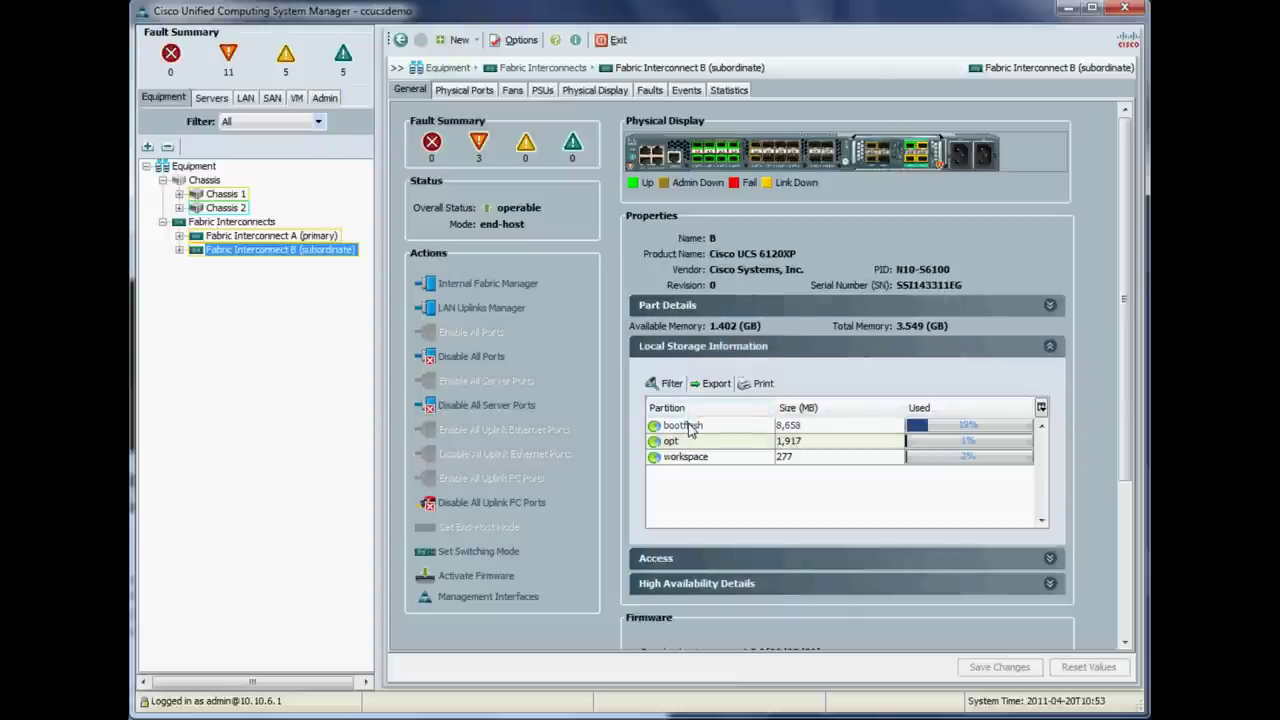
left_click(678, 350)
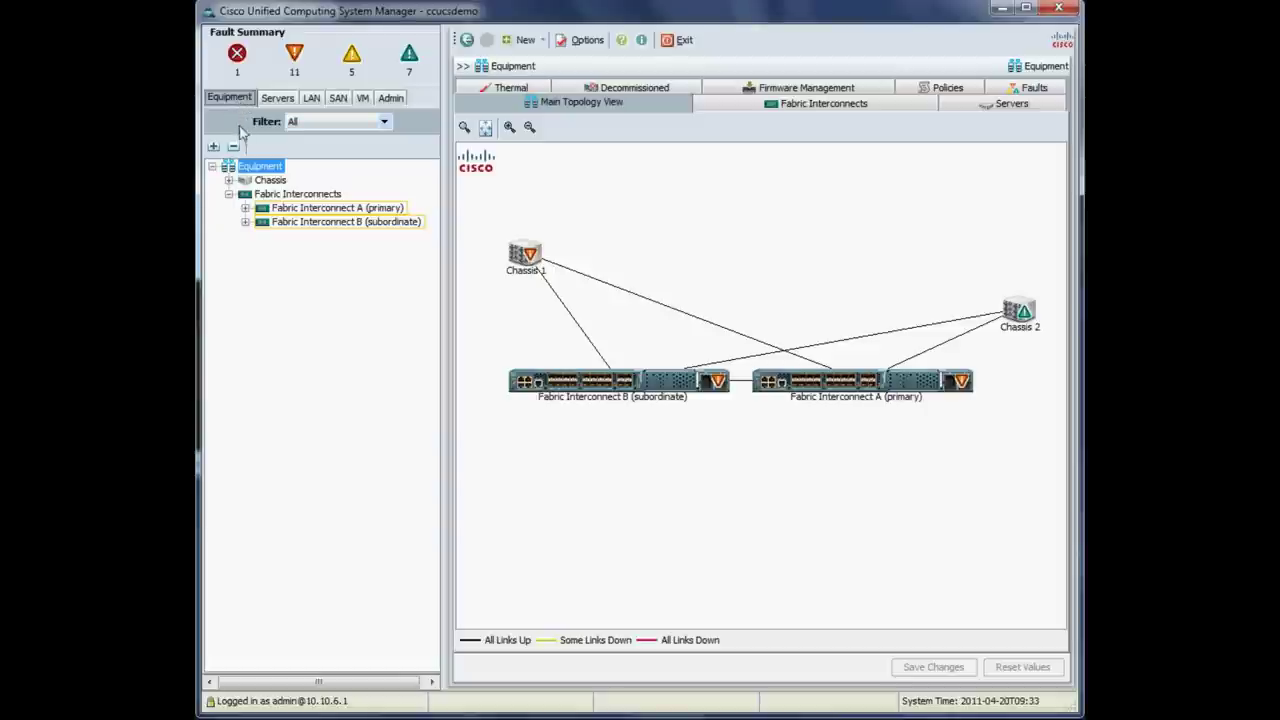
Review fabric interconnect kernel and system firmware versions, then open Fabric Interconnect A's details
left_click(272, 196)
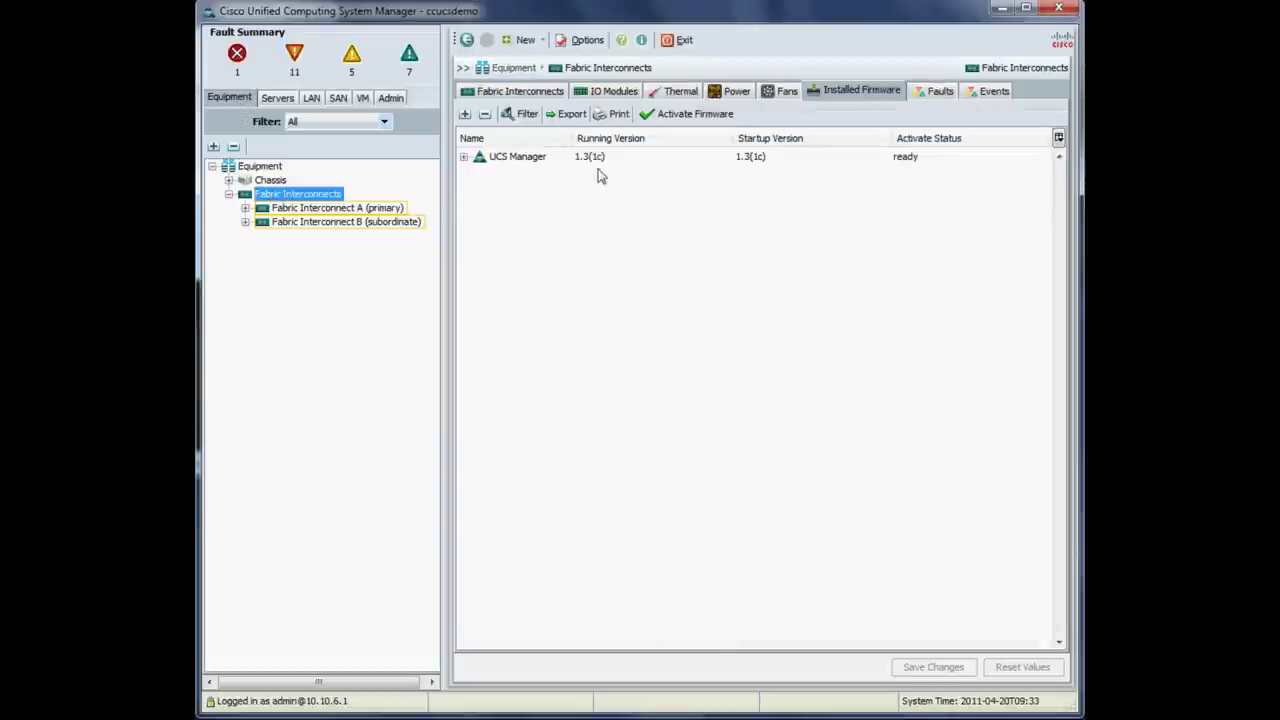
left_click(464, 158)
left_click(480, 172)
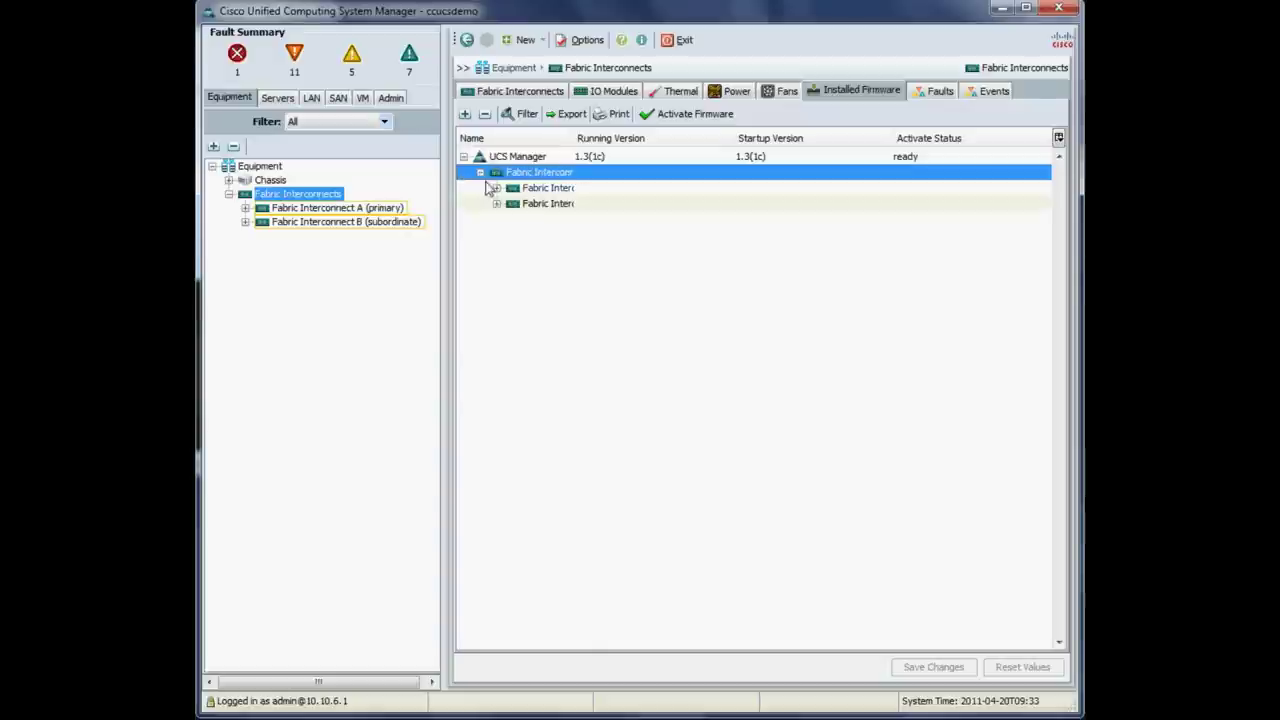
left_click(496, 188)
left_click(497, 236)
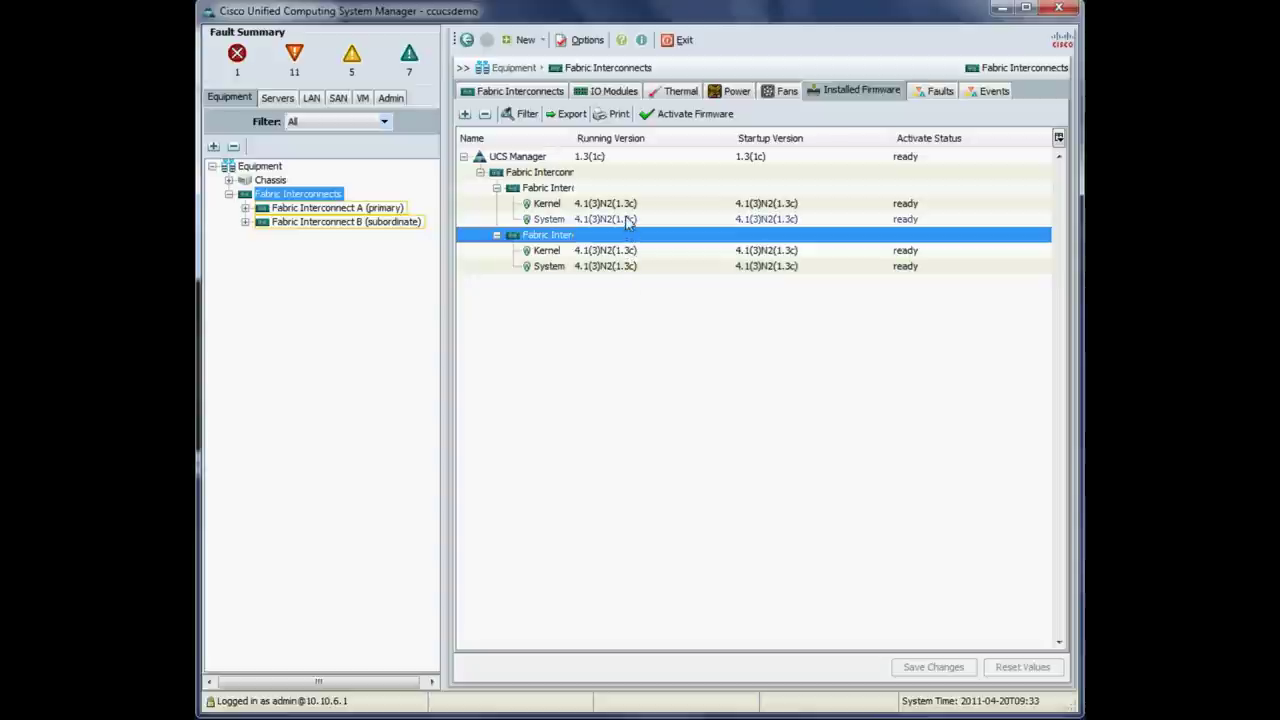
left_click(463, 157)
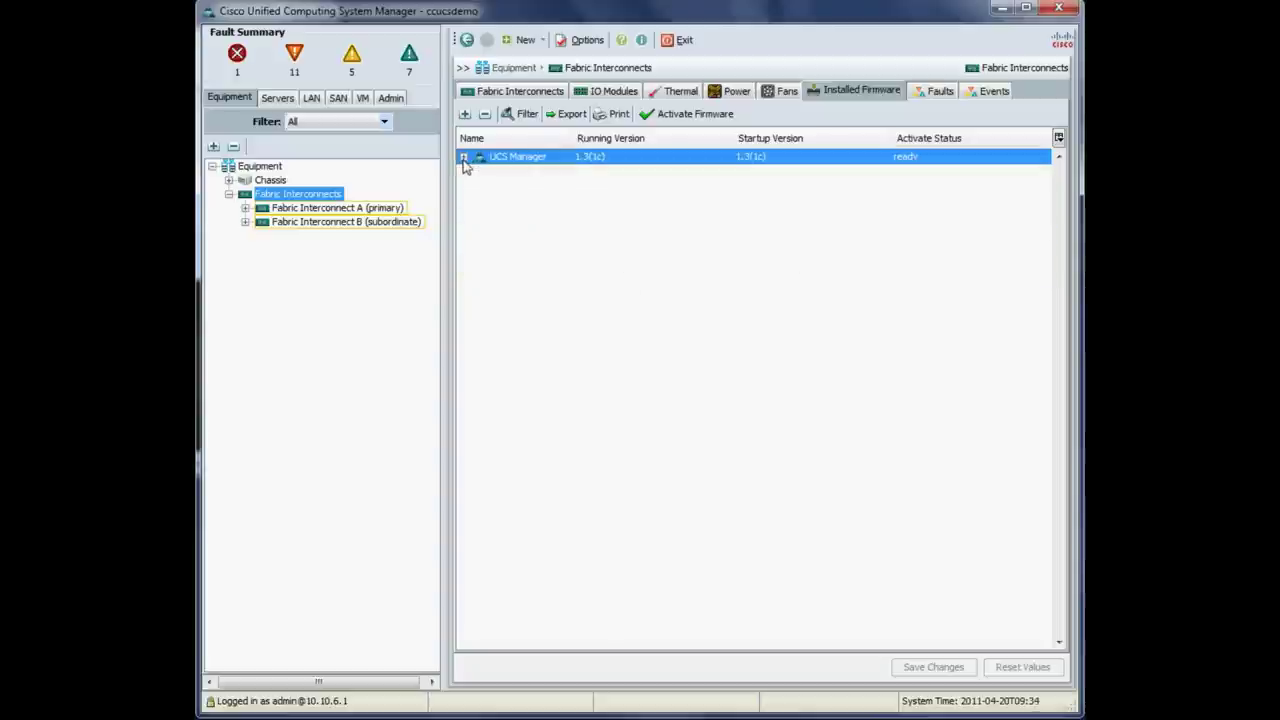
left_click(318, 210)
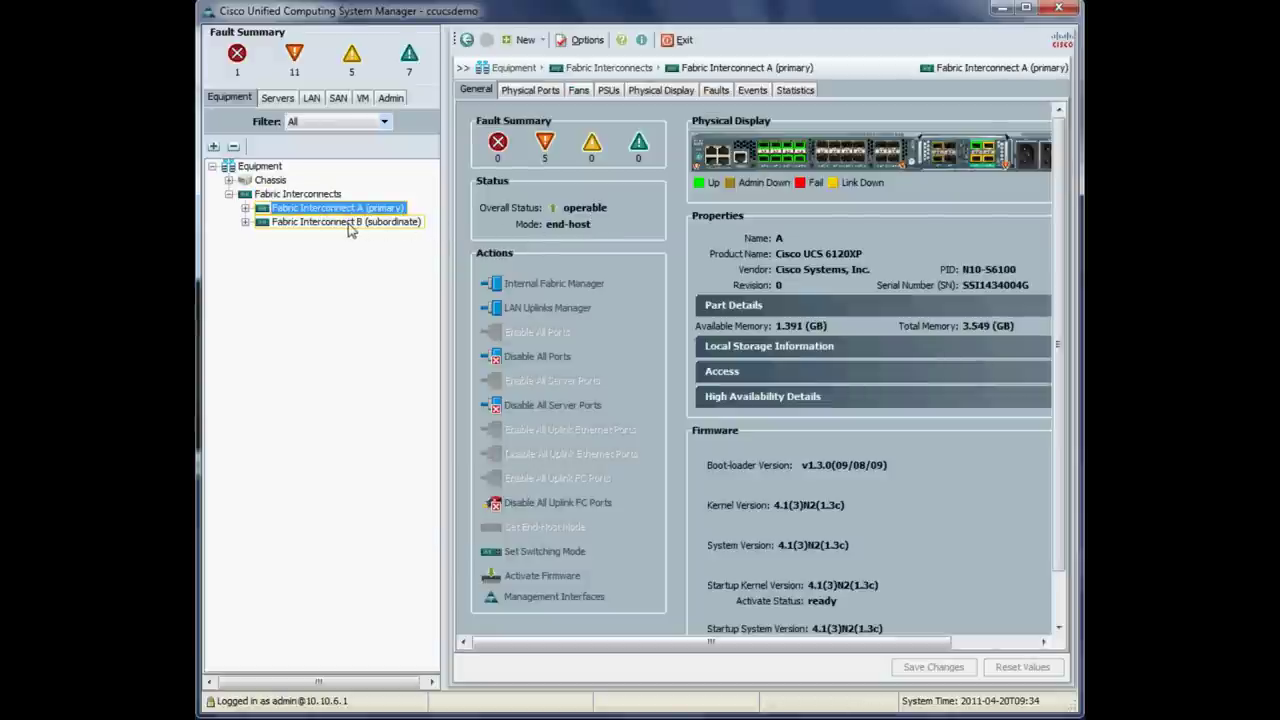
Open Fabric Interconnect B's general details, confirming it operable on 4.1(3)N2(1.3c)
left_click(350, 222)
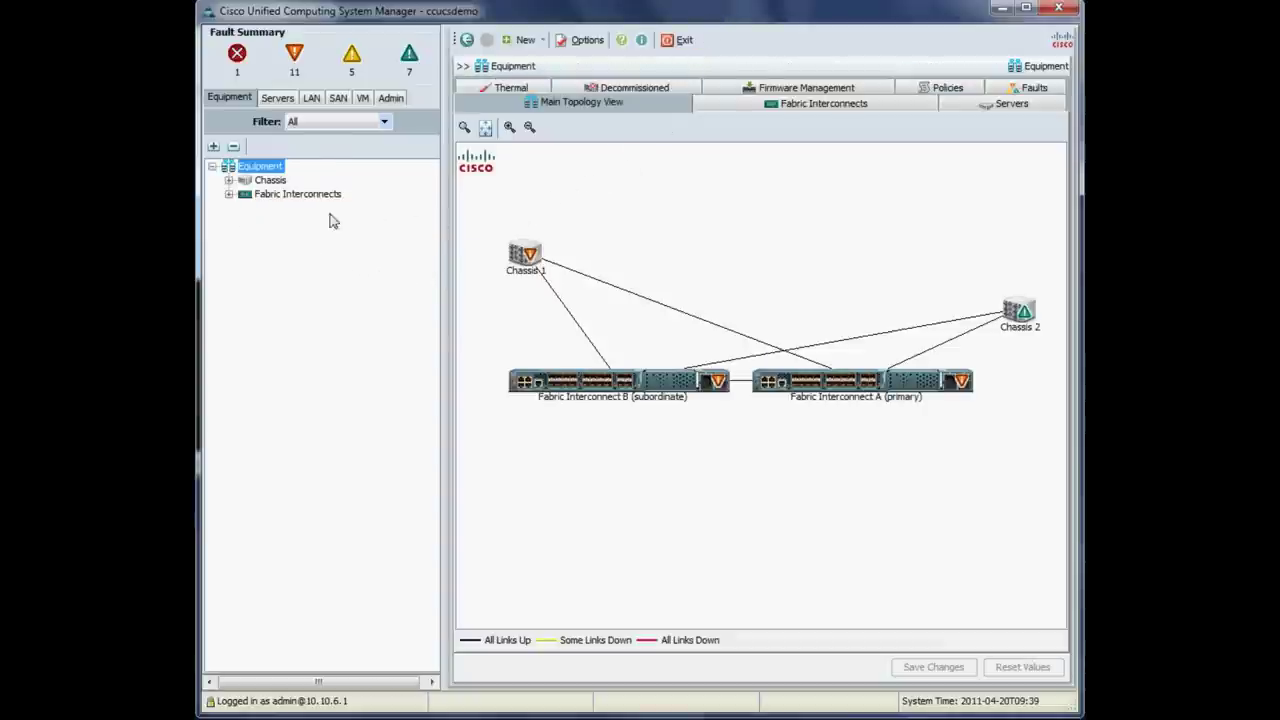
Check the high availability status of Fabric Interconnects A (primary) and B (subordinate)
left_click(232, 98)
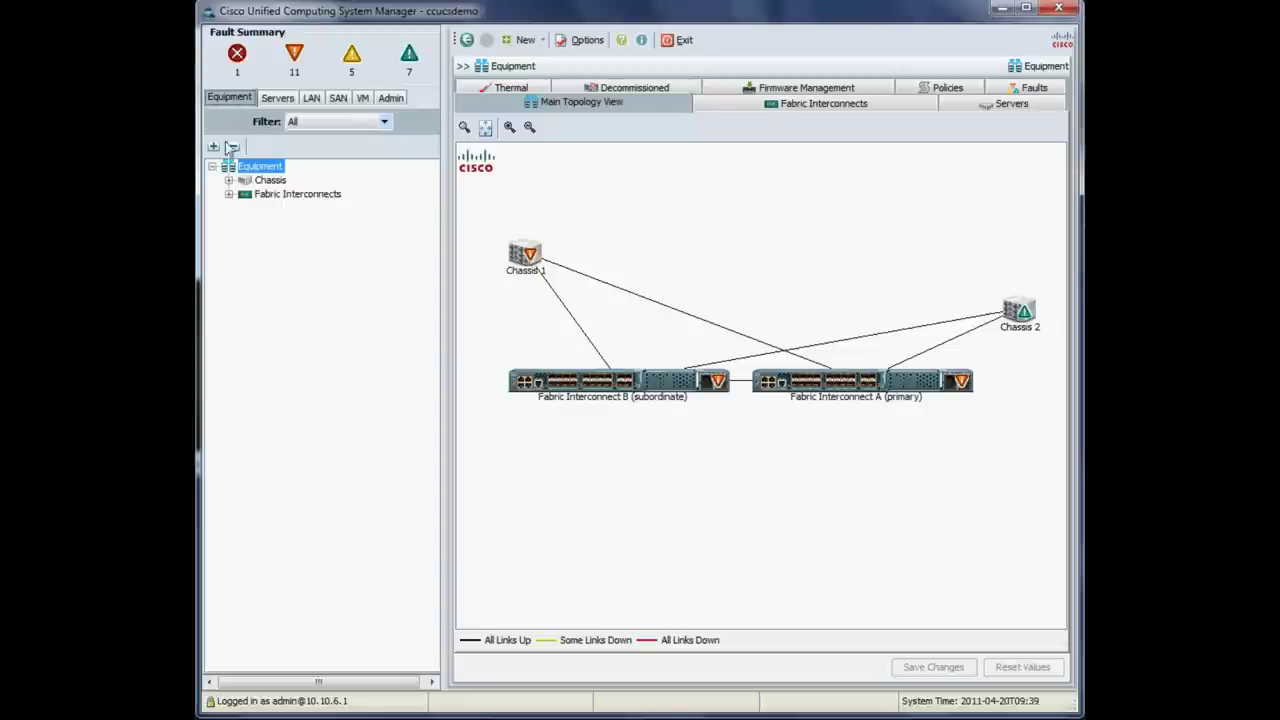
left_click(229, 194)
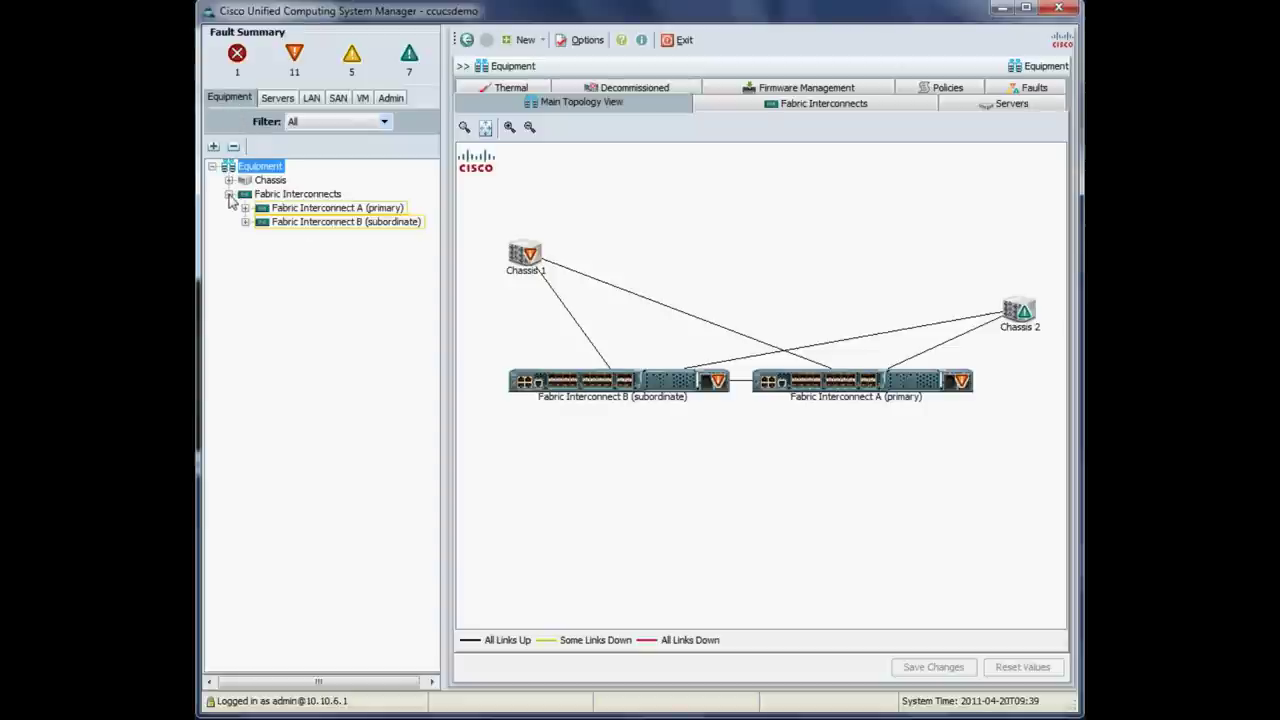
left_click(311, 209)
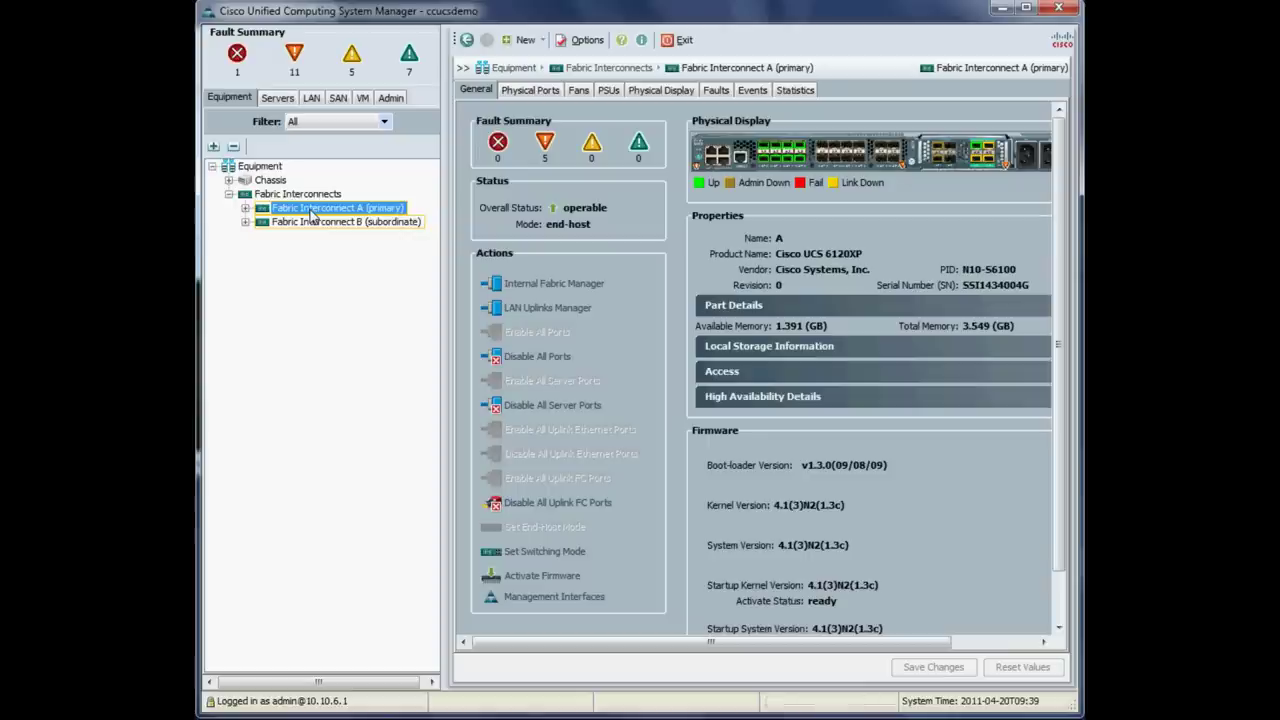
left_click(752, 398)
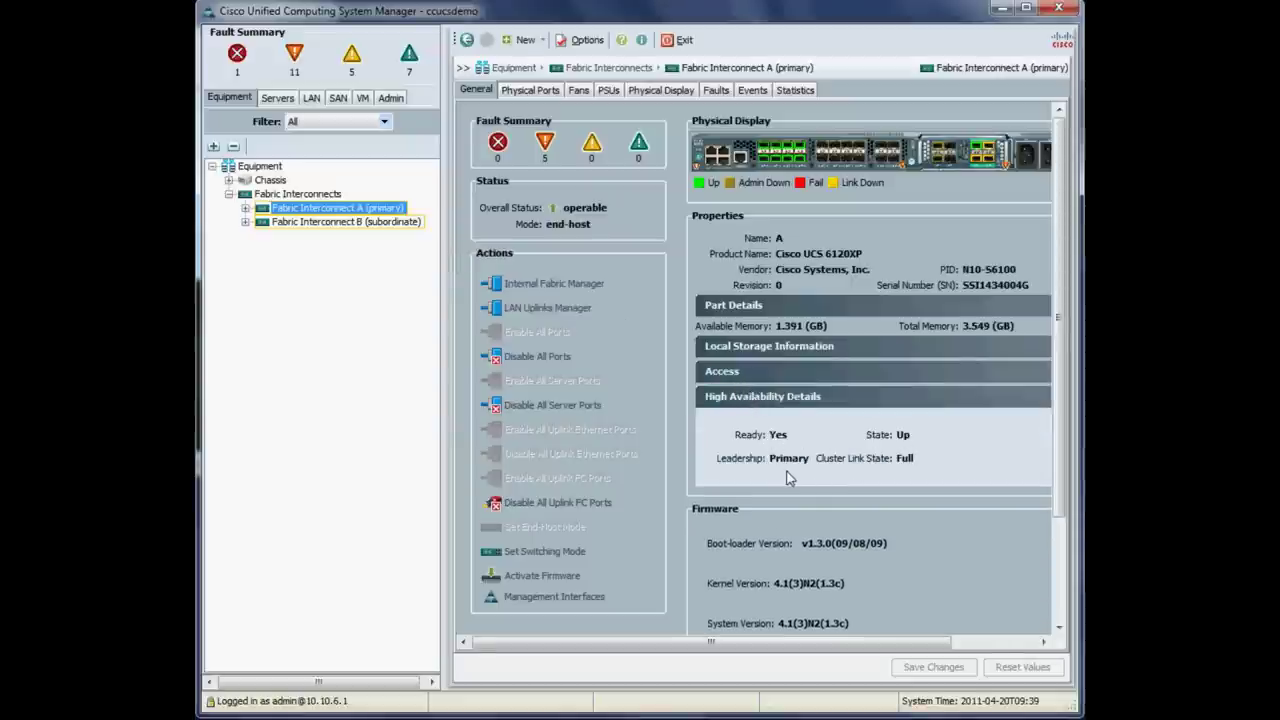
left_click(305, 222)
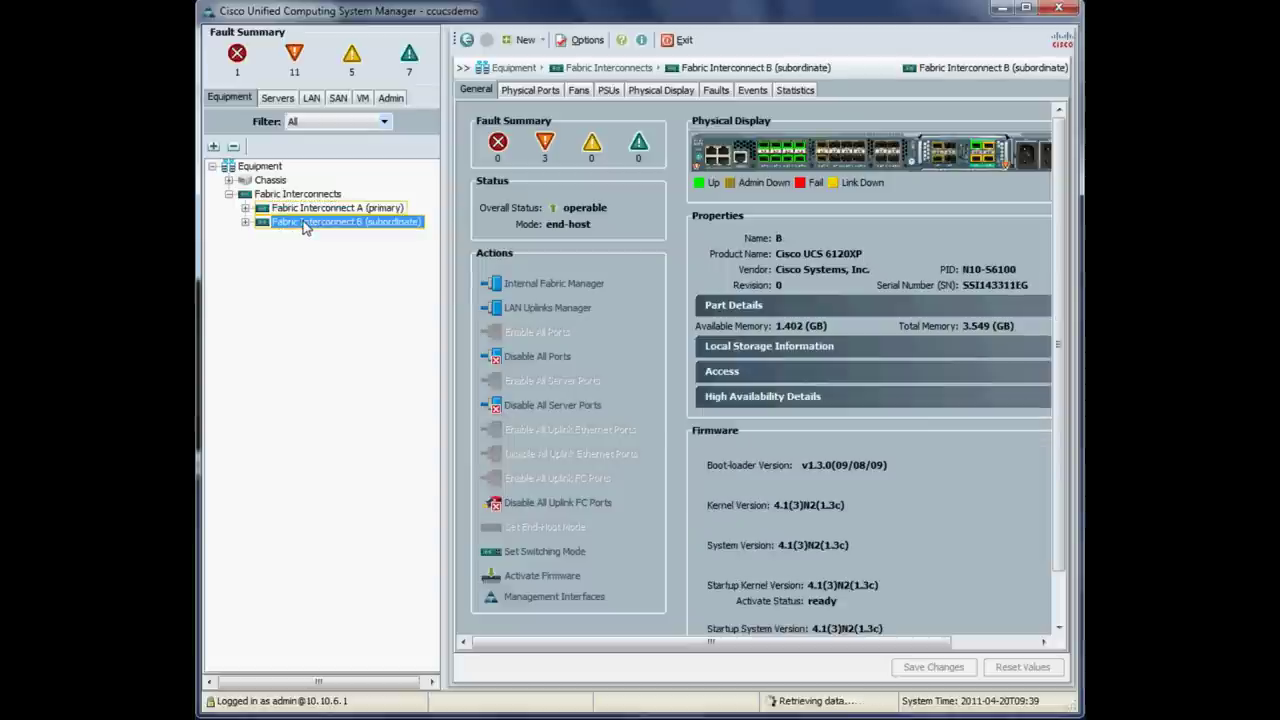
left_click(731, 400)
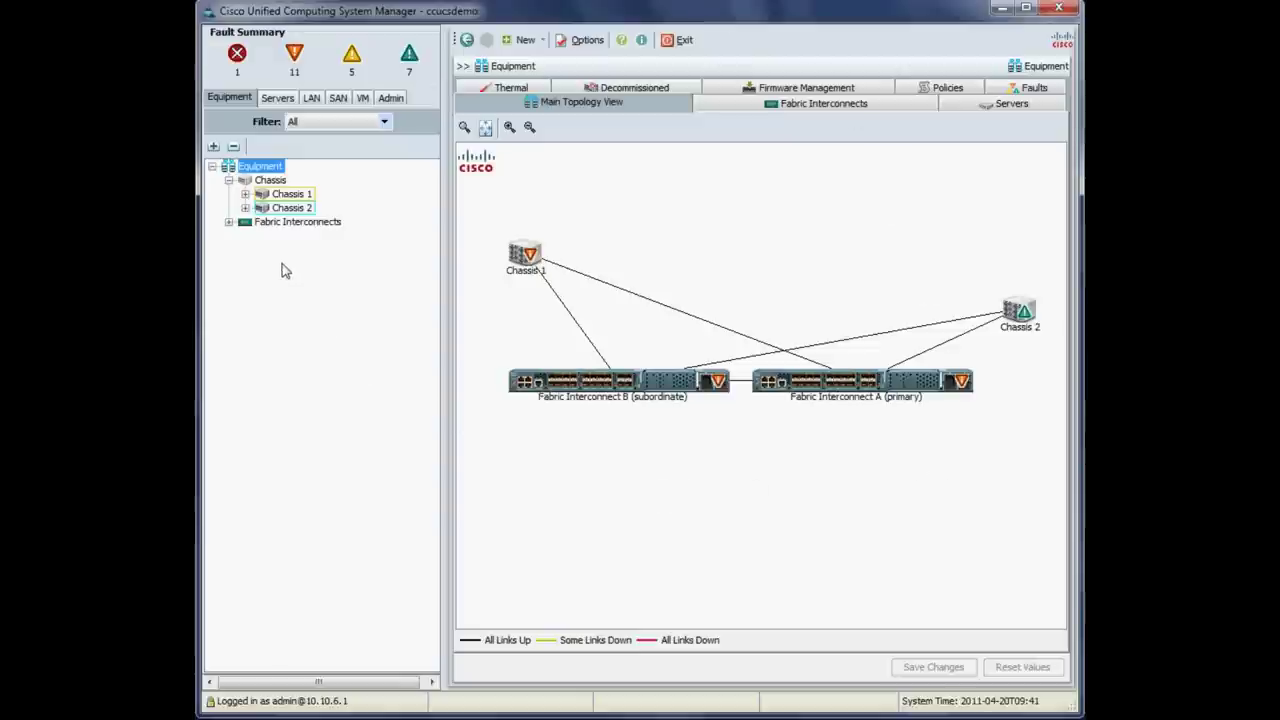
Show Chassis 1's IO Modules list with the backplane and fabric port groups collapsed
left_click(245, 193)
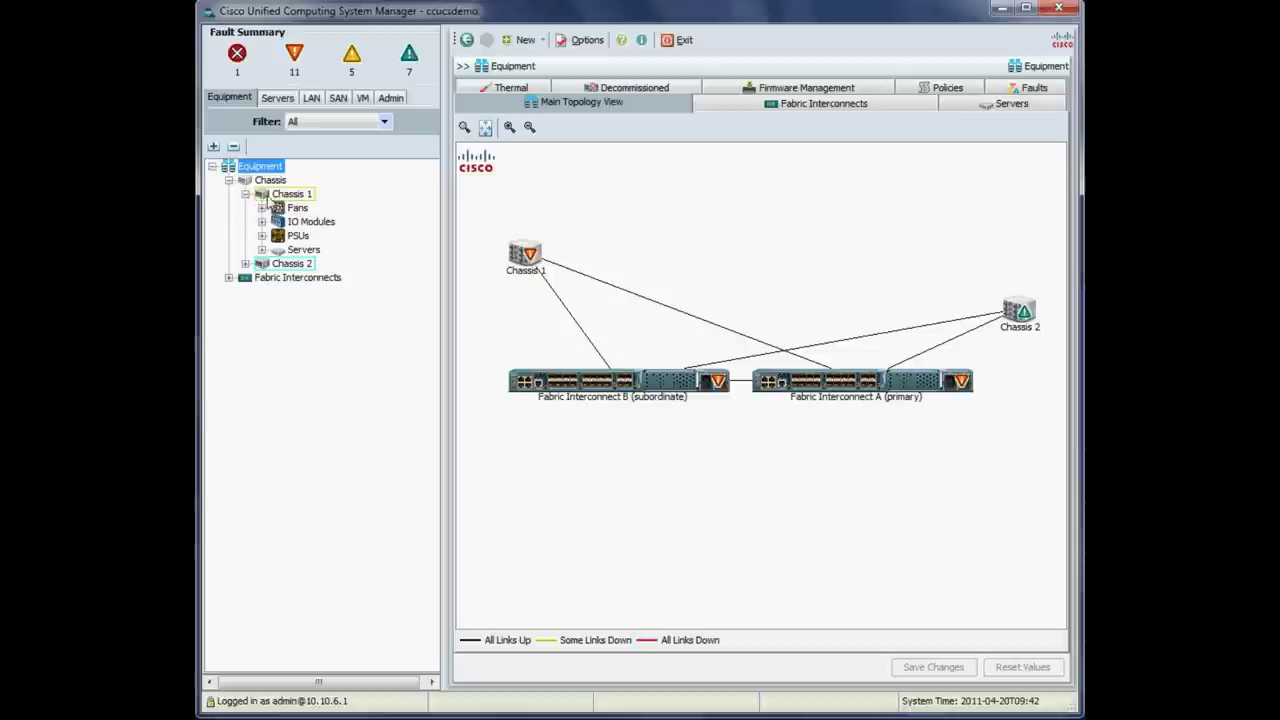
left_click(301, 196)
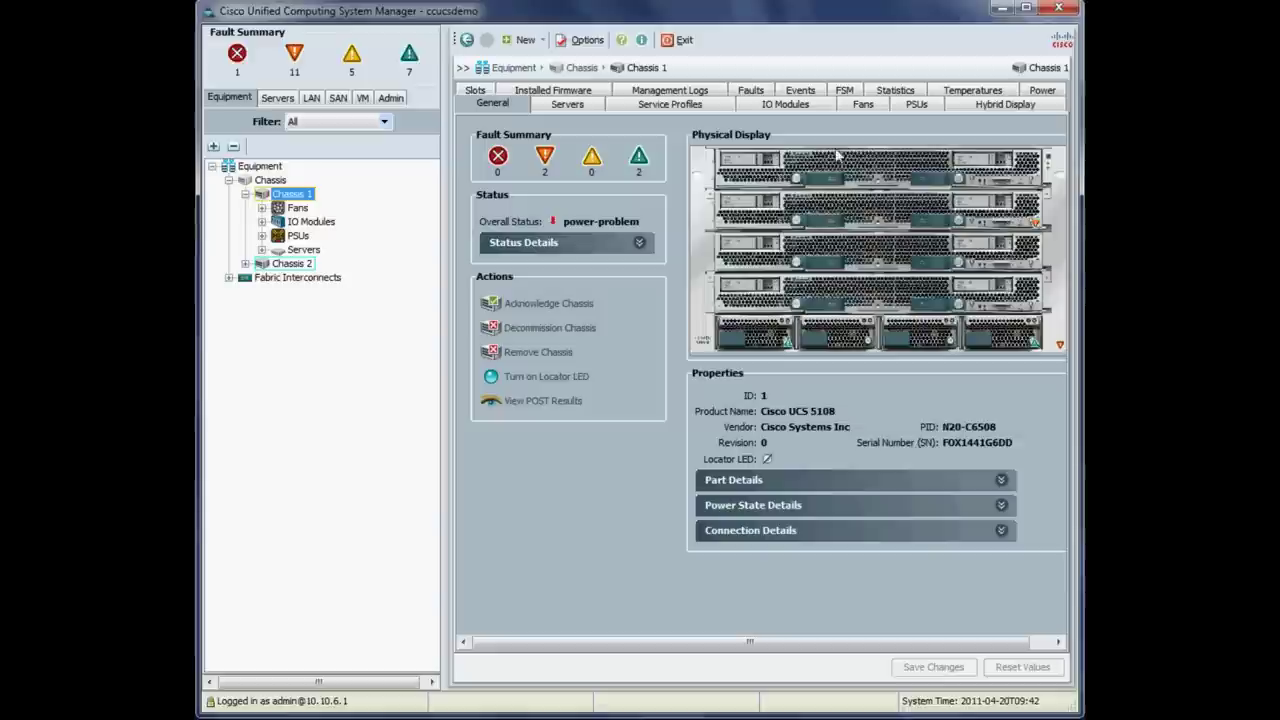
left_click(806, 107)
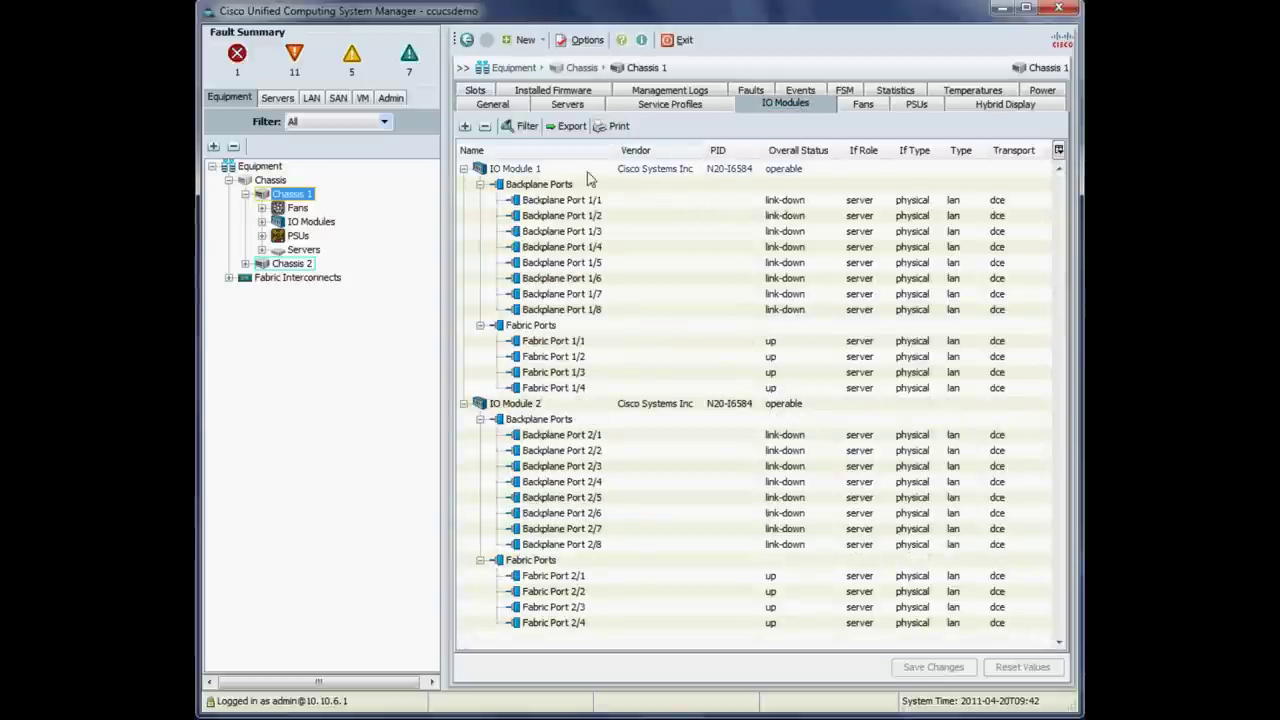
left_click(481, 185)
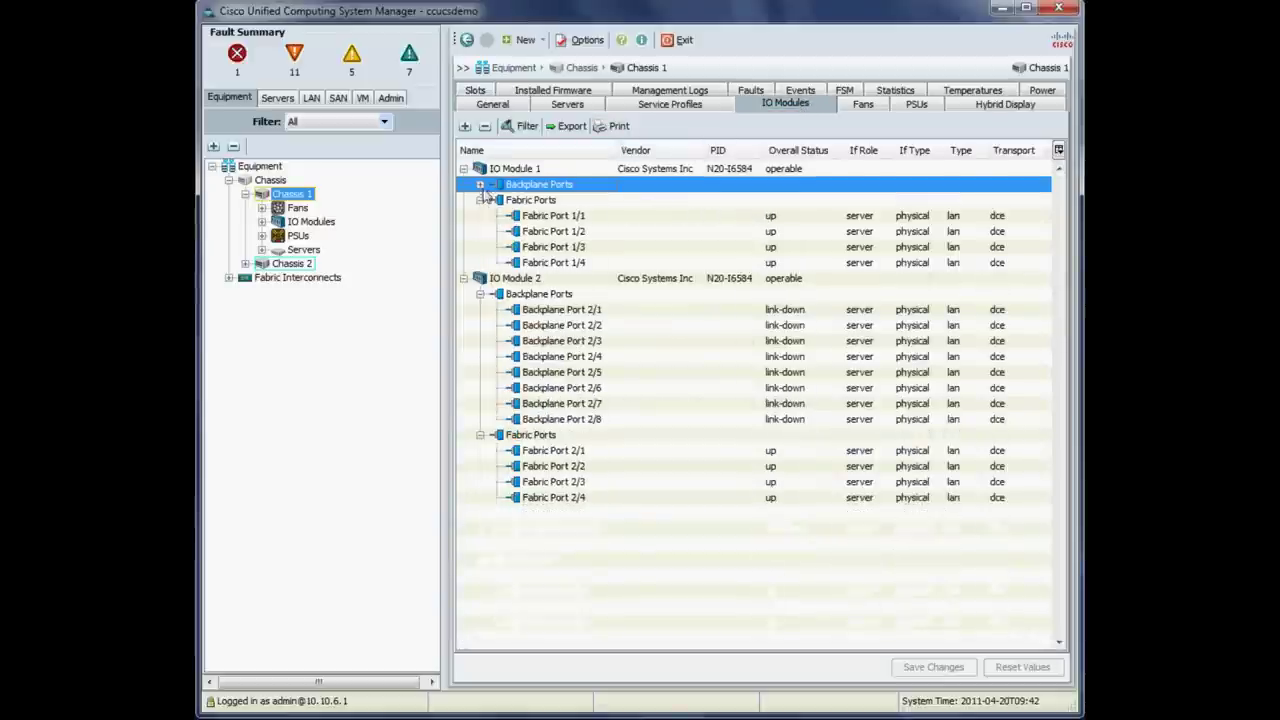
left_click(463, 278)
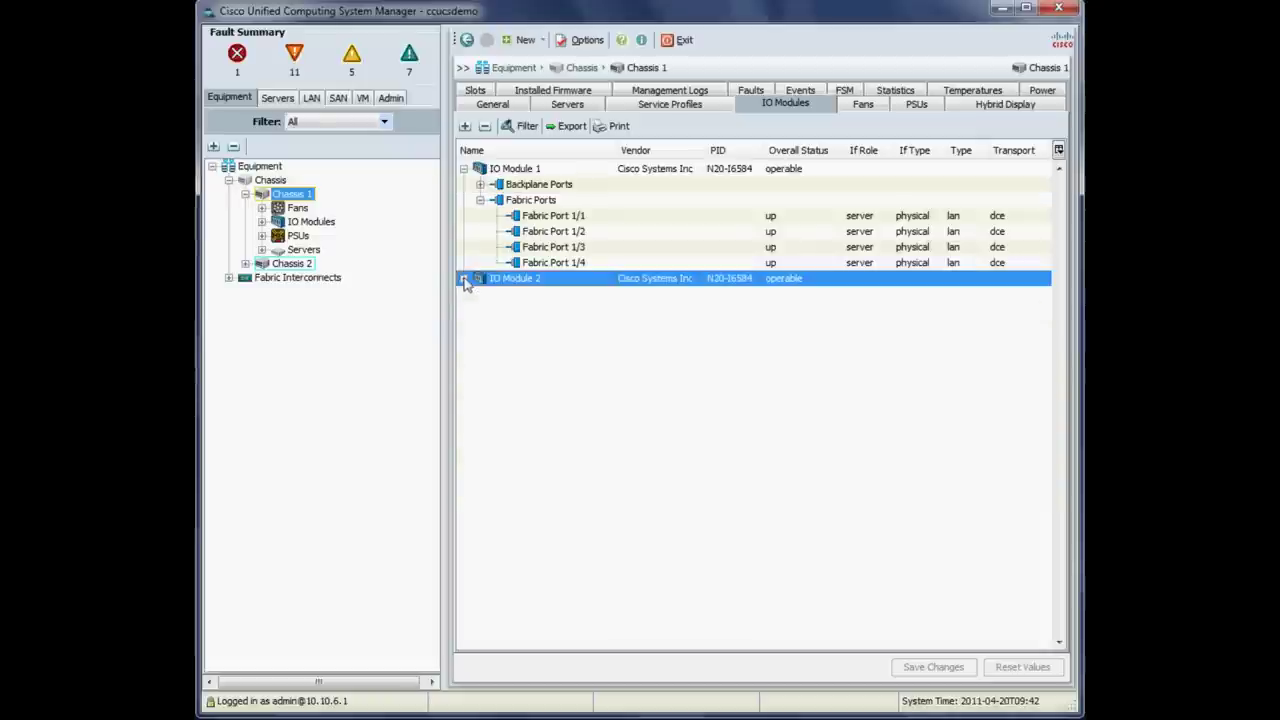
left_click(481, 200)
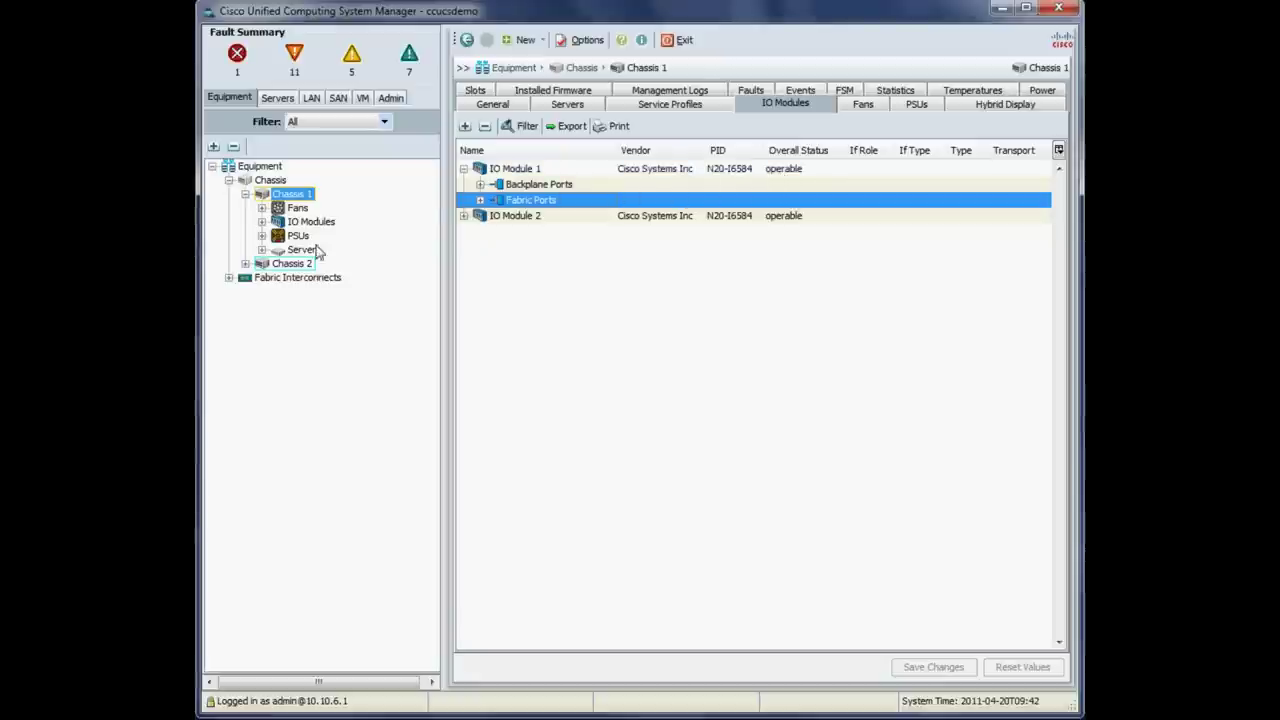
Review Chassis 2's IO Modules 1 and 2, then return to the Equipment topology
left_click(284, 264)
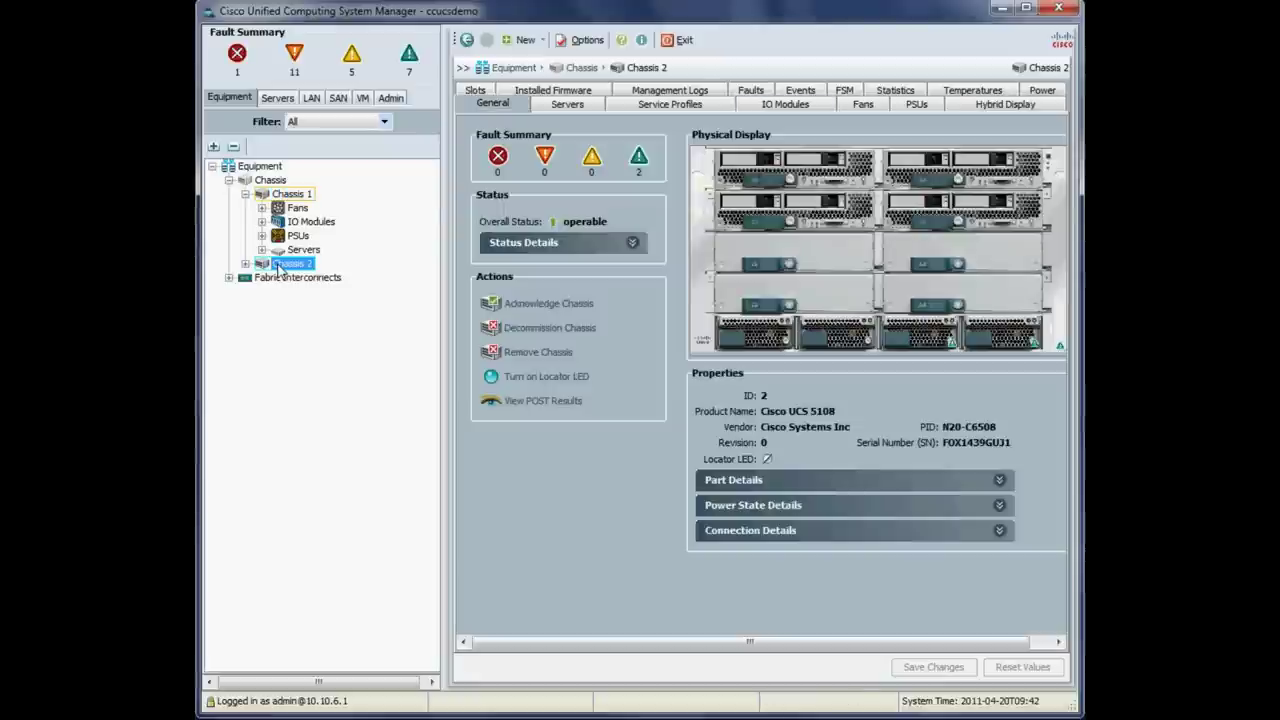
left_click(784, 104)
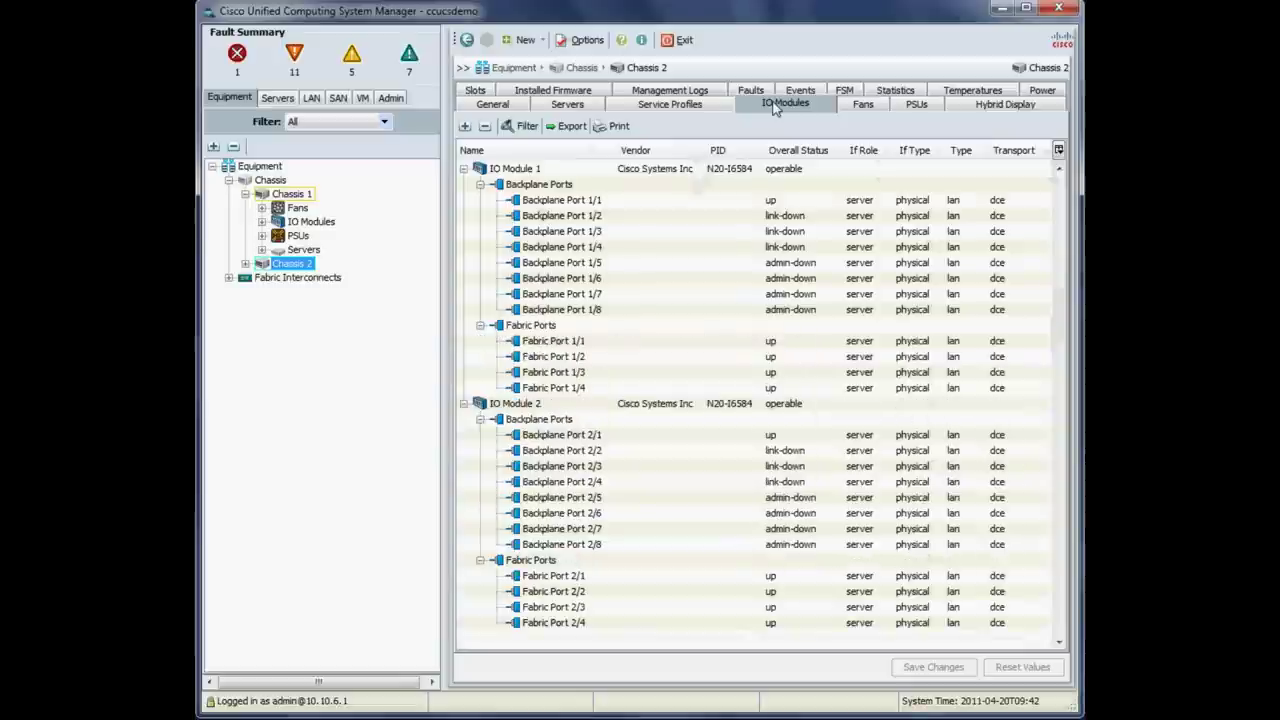
left_click(463, 169)
left_click(463, 185)
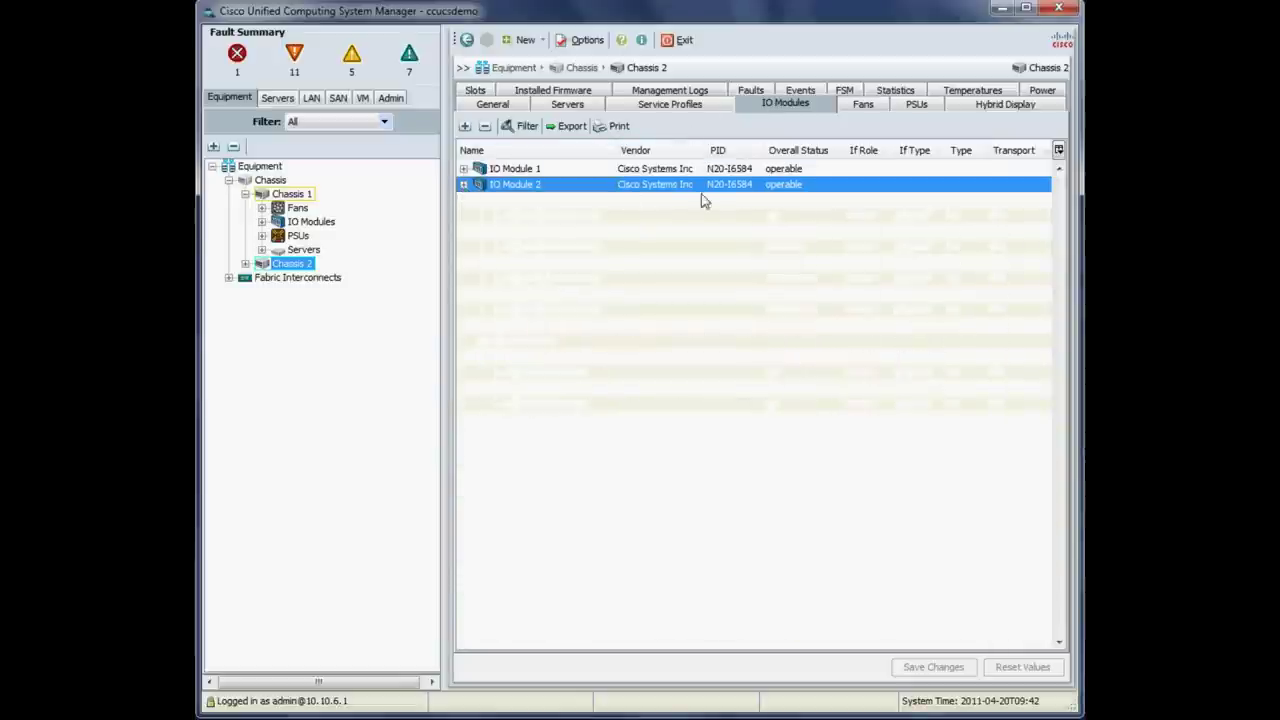
left_click(758, 189)
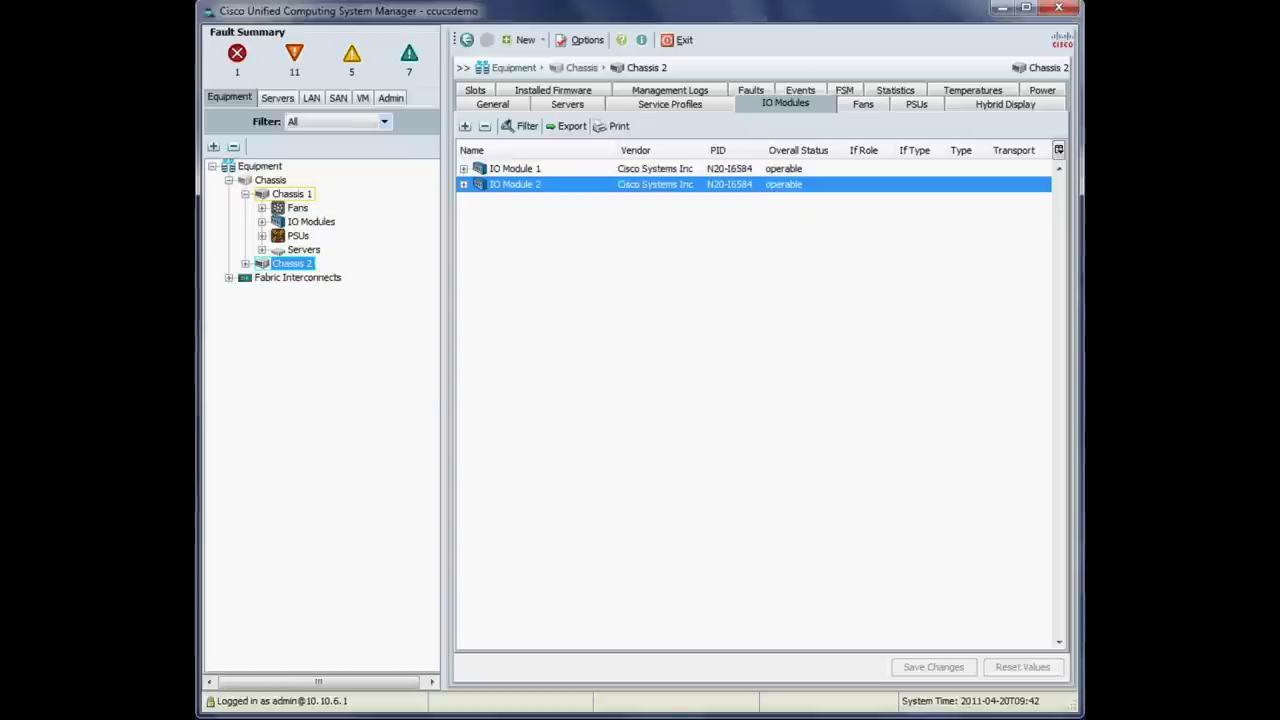
left_click(513, 67)
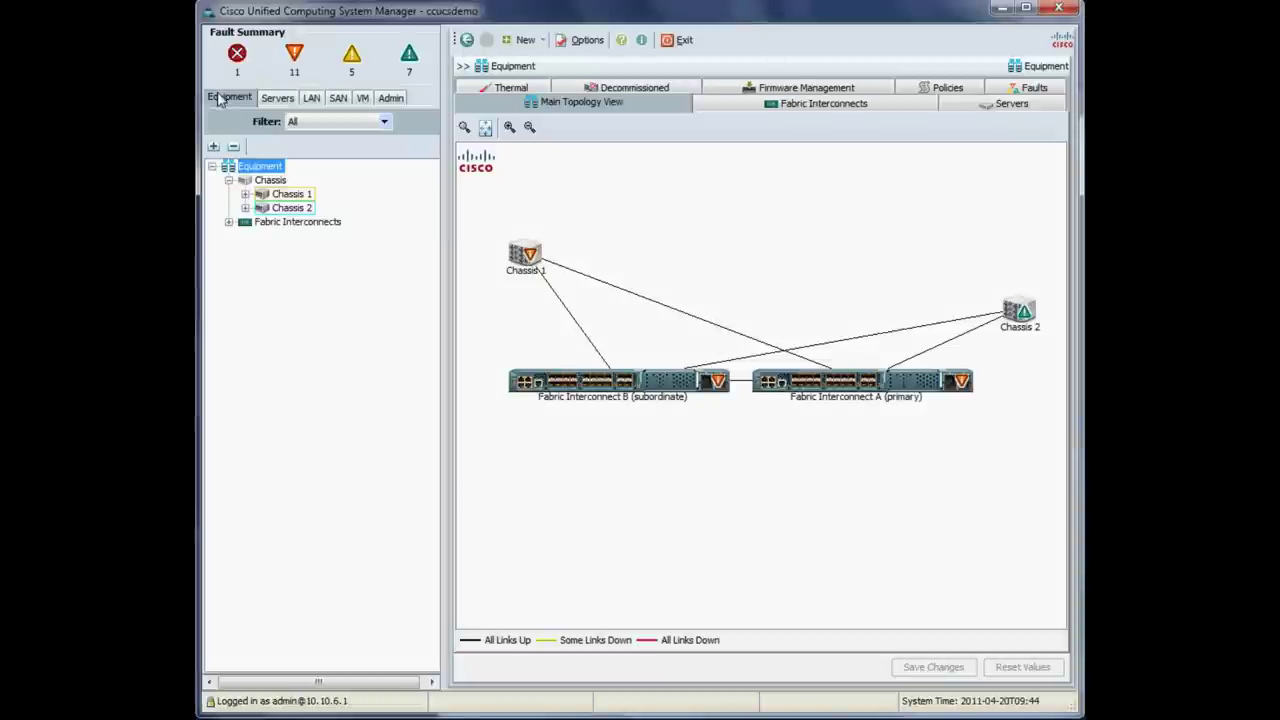
List the servers in Chassis 1 and Chassis 2, then go back to Chassis 1's details
left_click(288, 194)
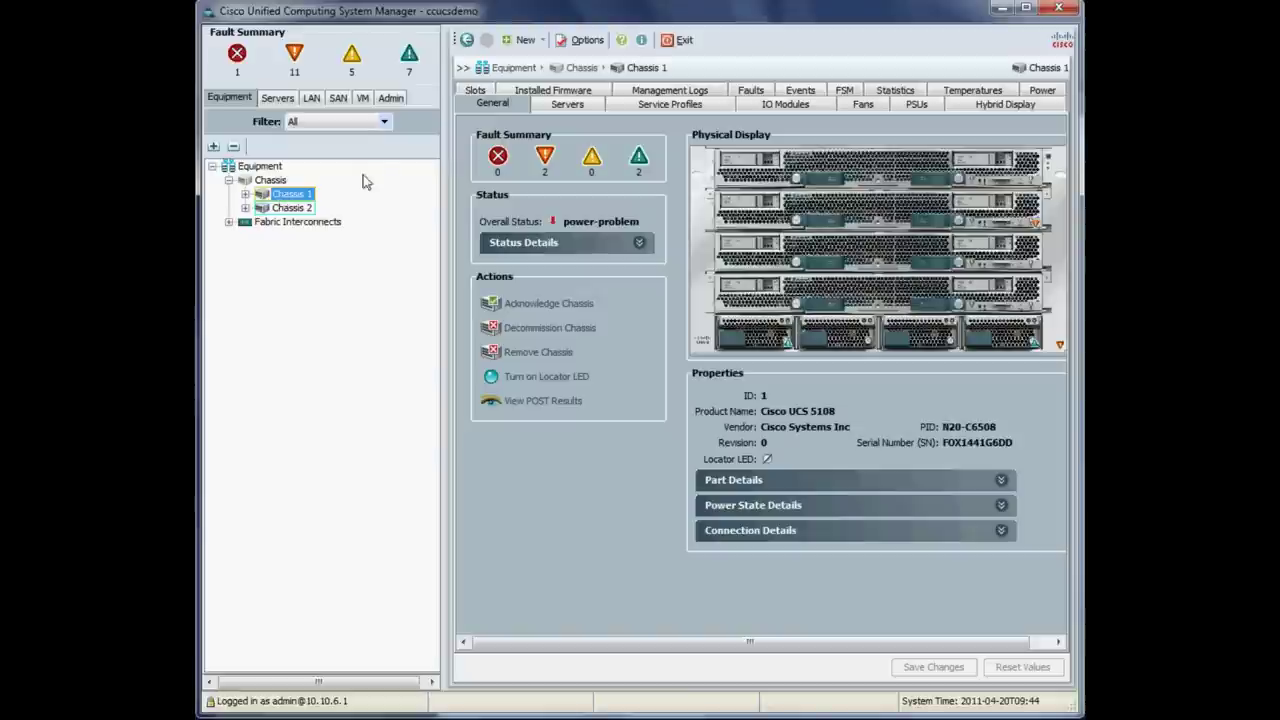
left_click(553, 107)
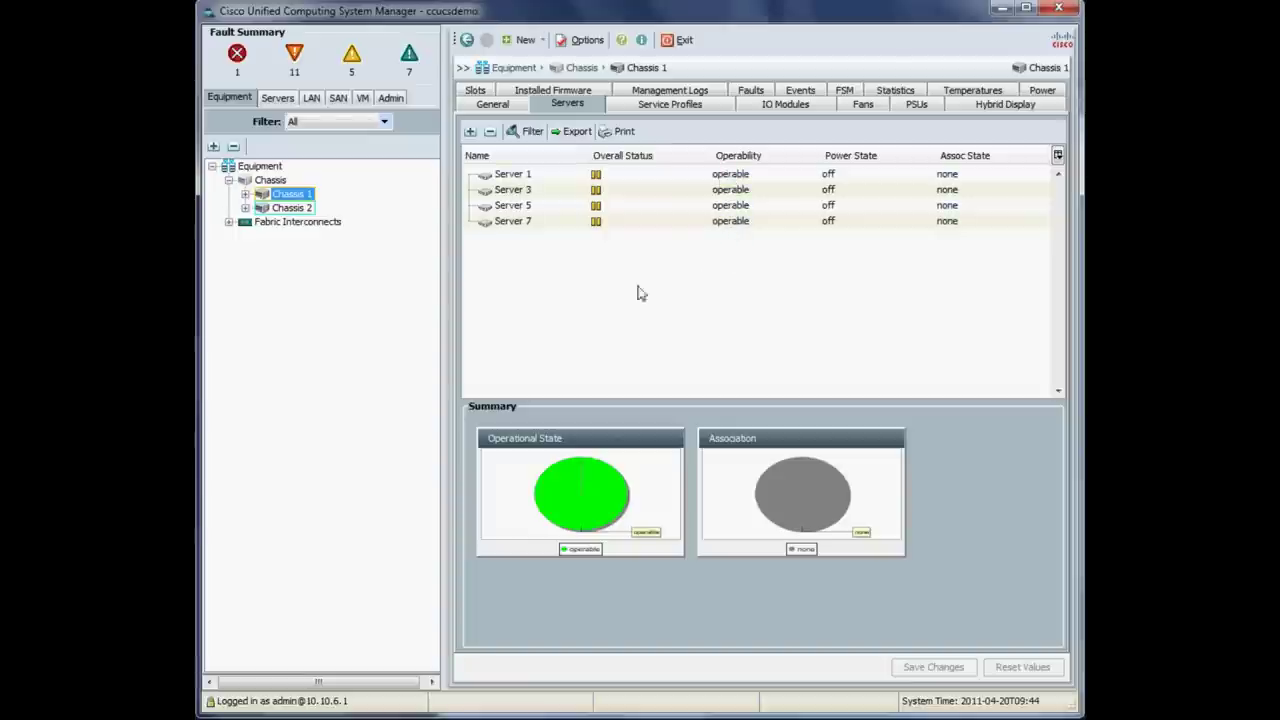
left_click(292, 208)
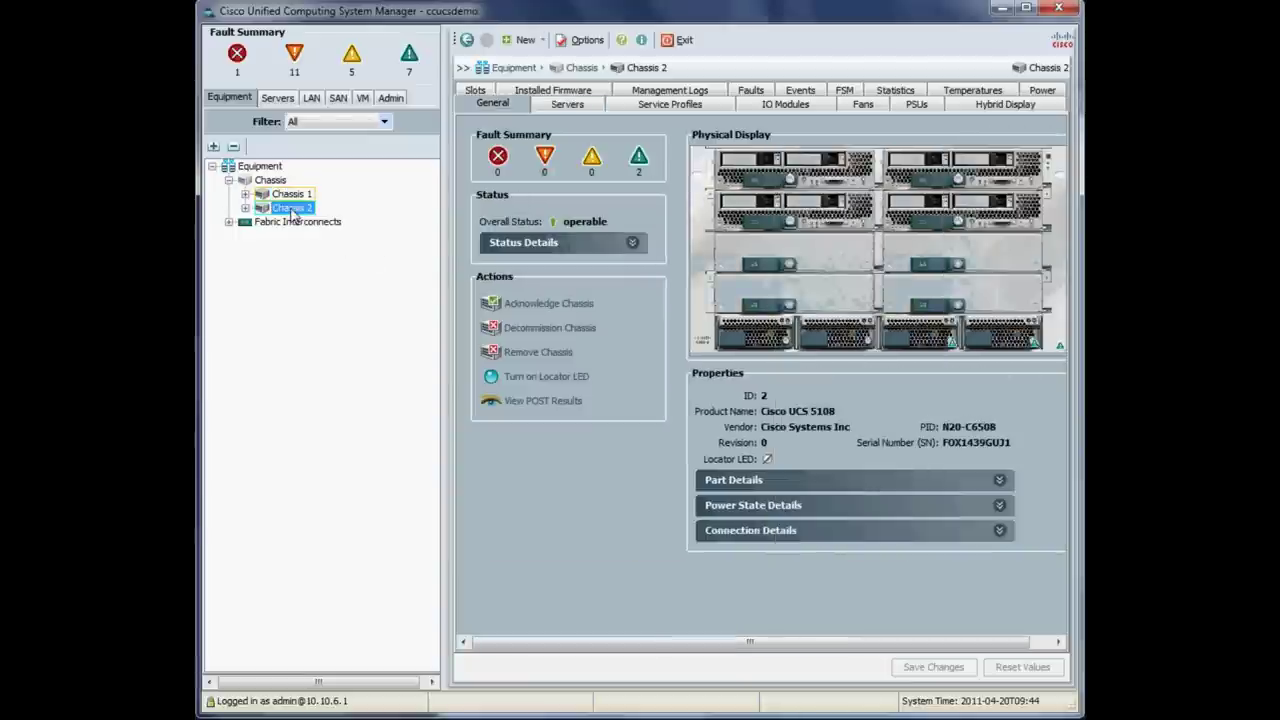
left_click(565, 106)
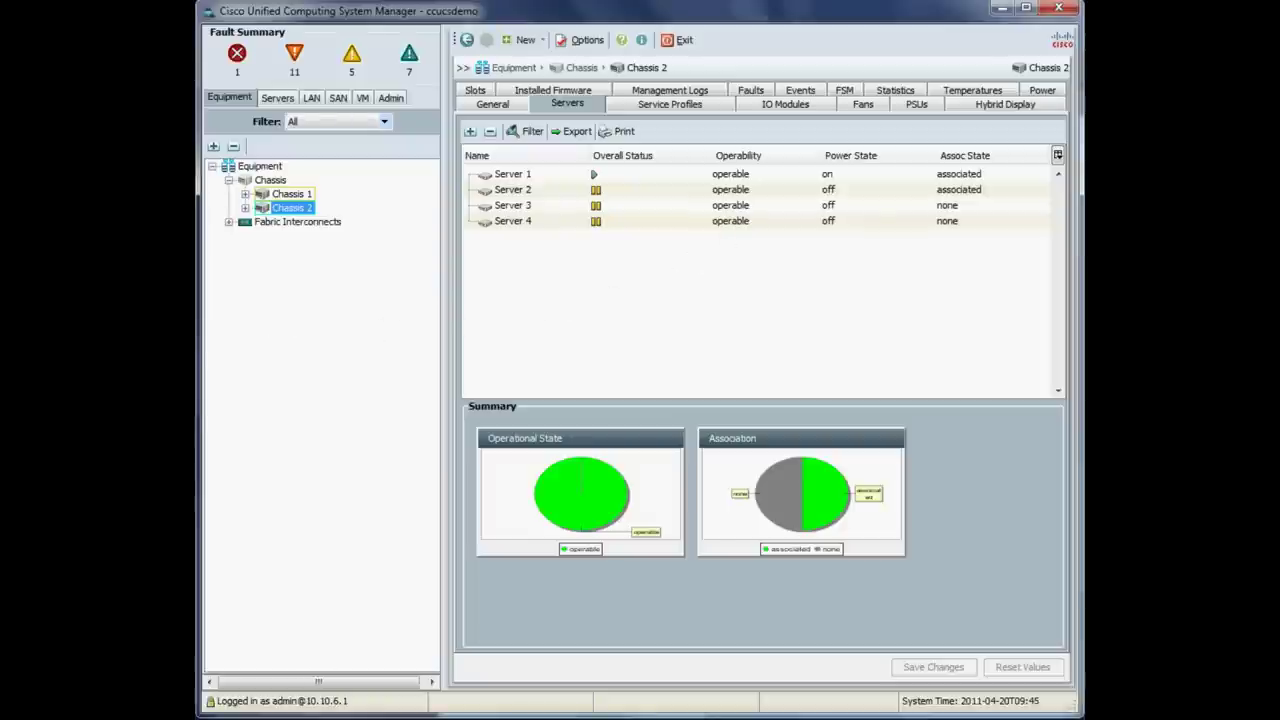
key("Up")
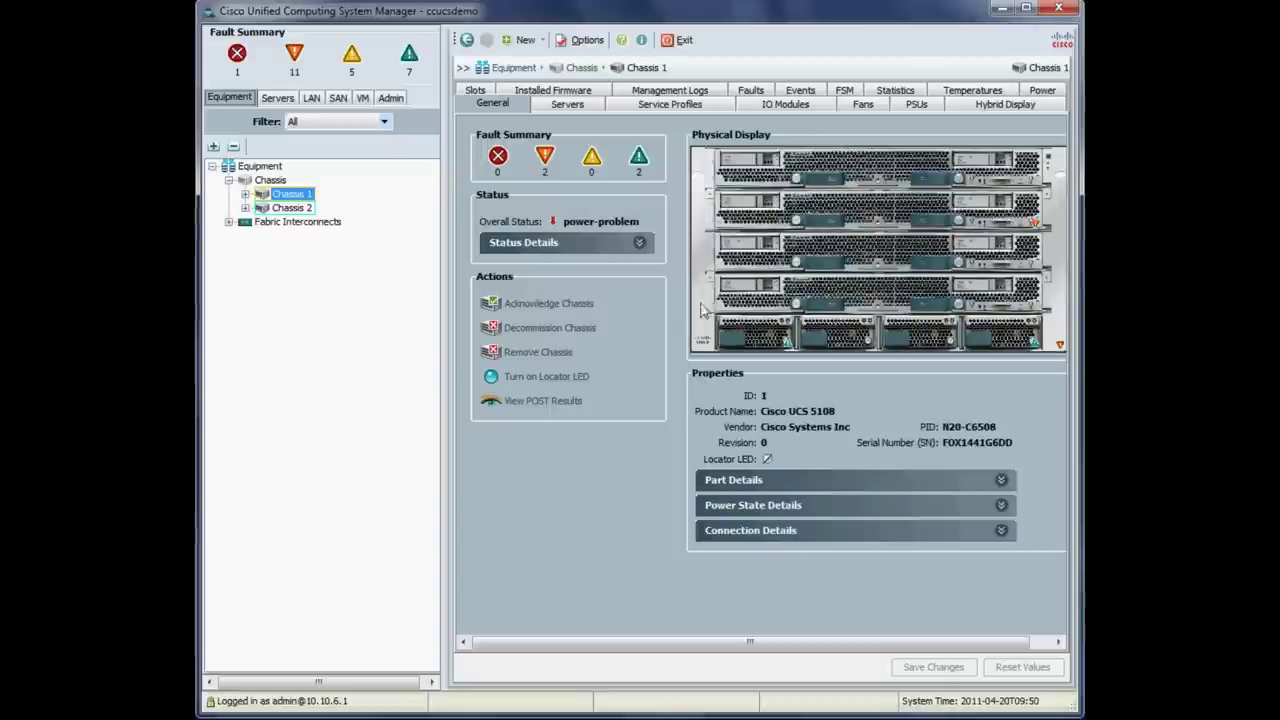
Inspect interface cards of Chassis 1 Servers 1, 3, 5 and 7, checking firmware 1.3(1m)
left_click(244, 199)
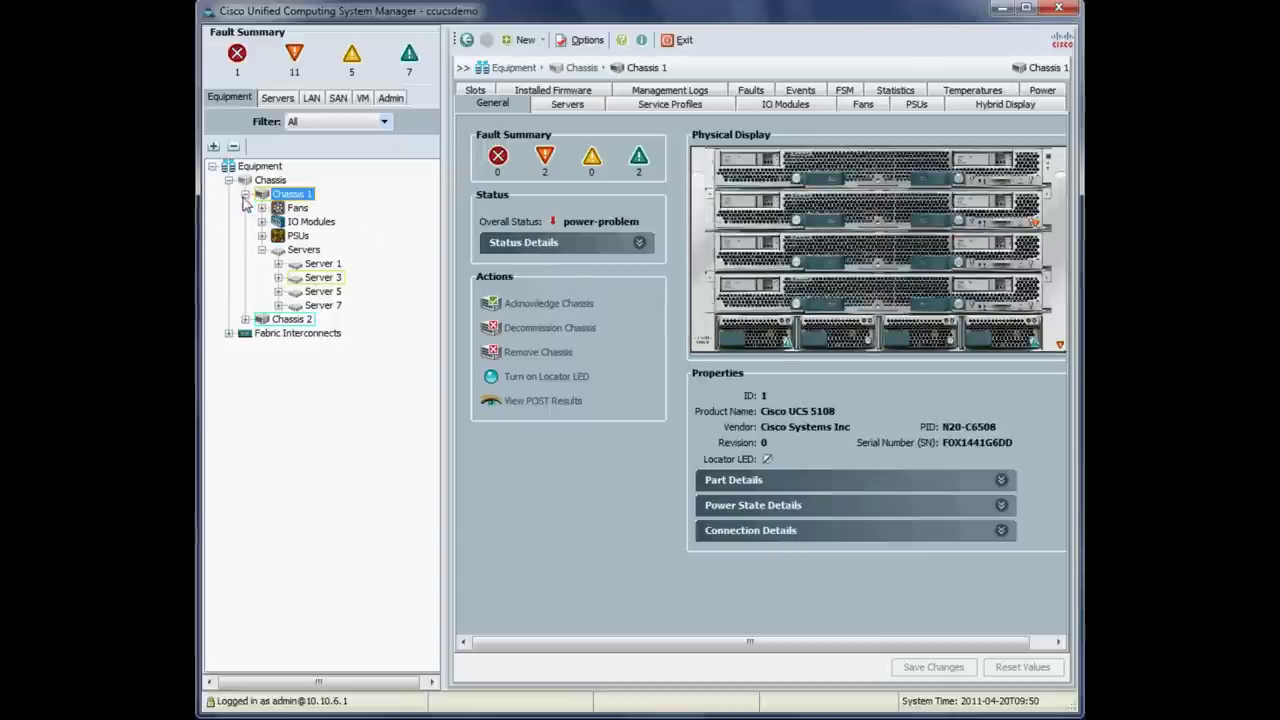
left_click(278, 264)
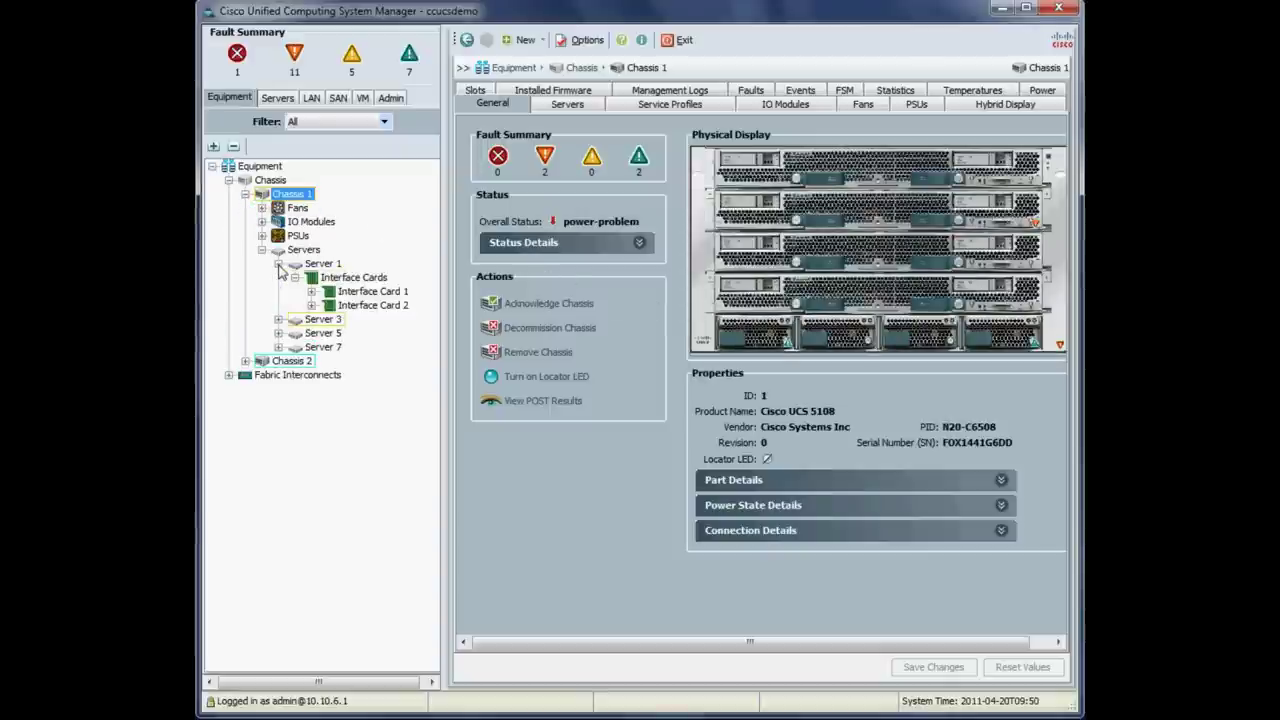
left_click(356, 279)
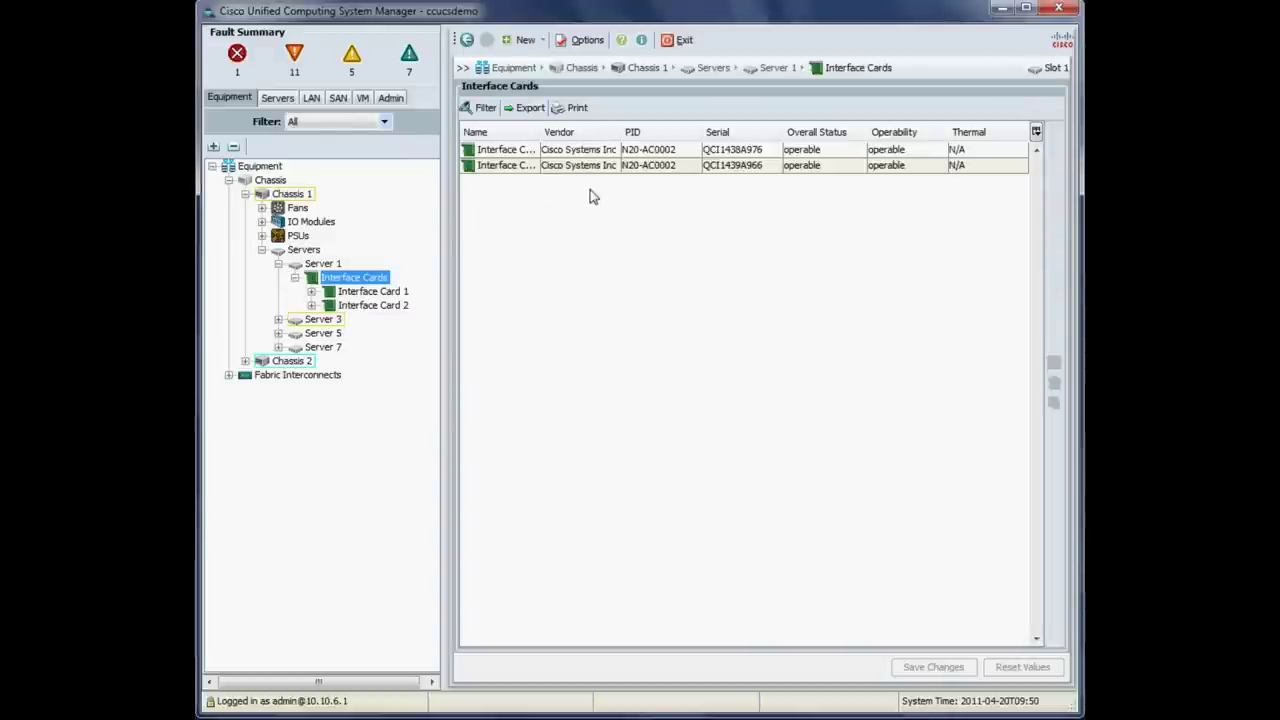
left_click(366, 292)
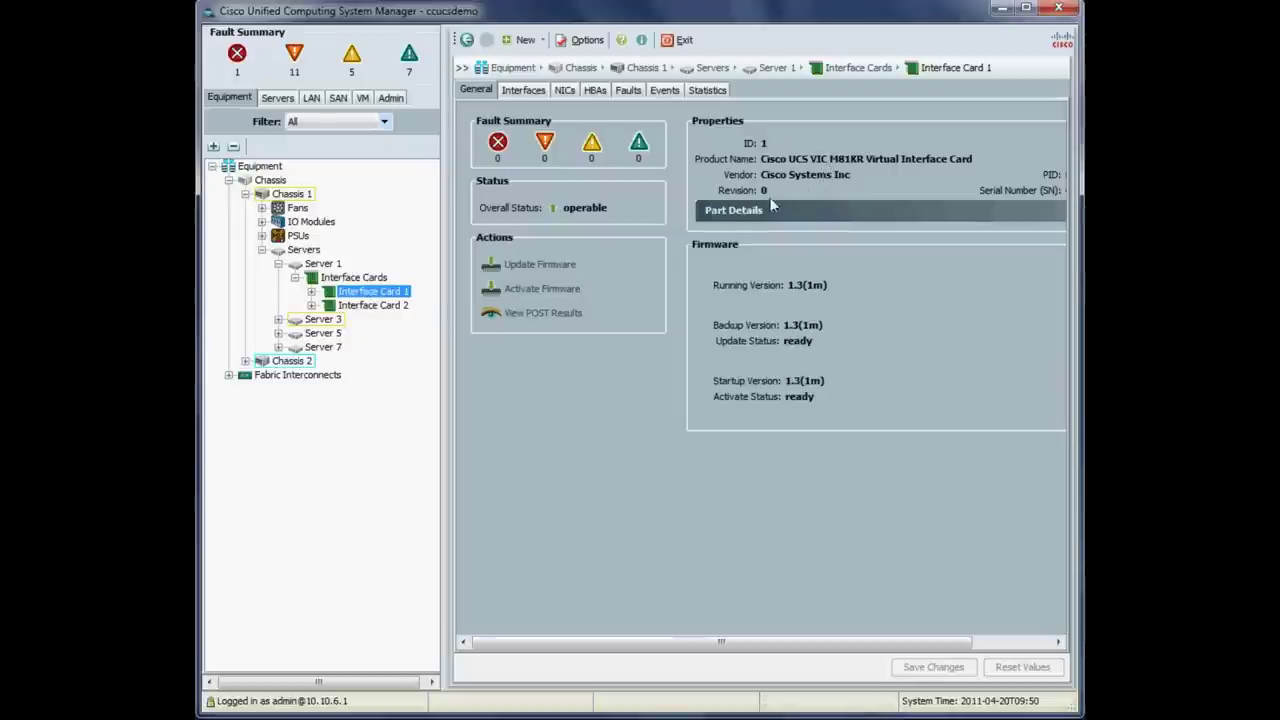
left_click(278, 319)
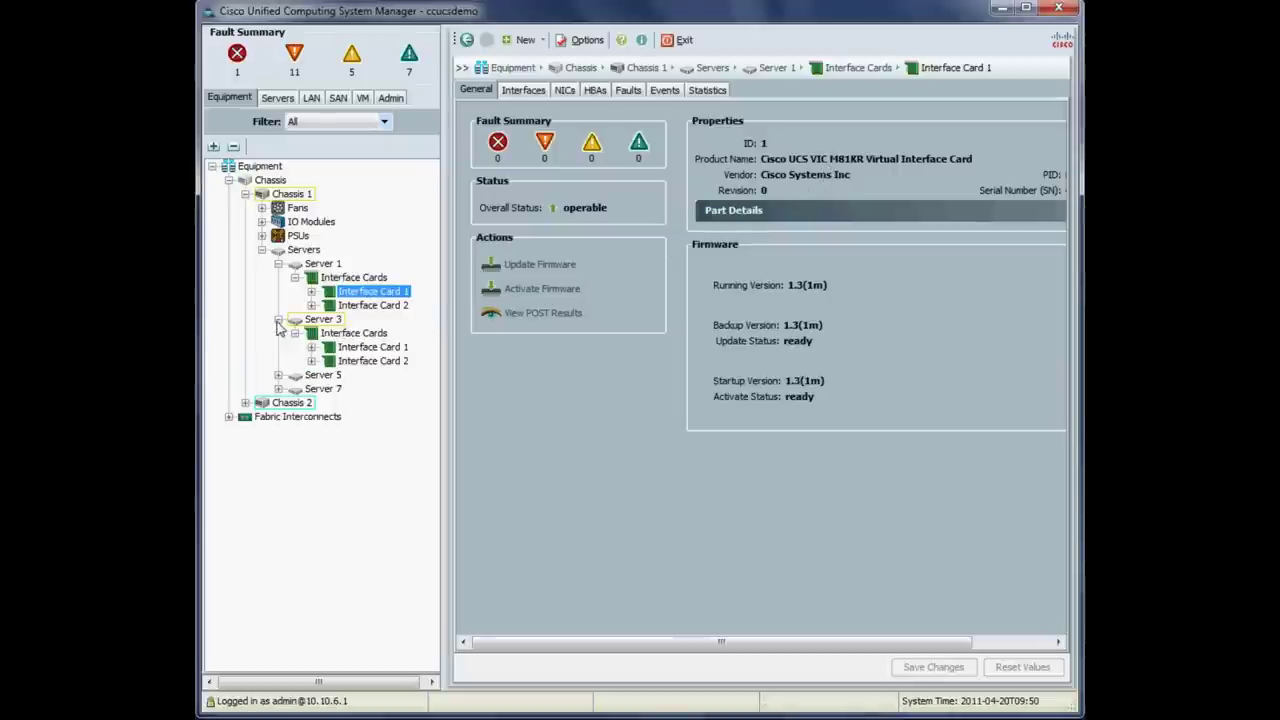
left_click(352, 333)
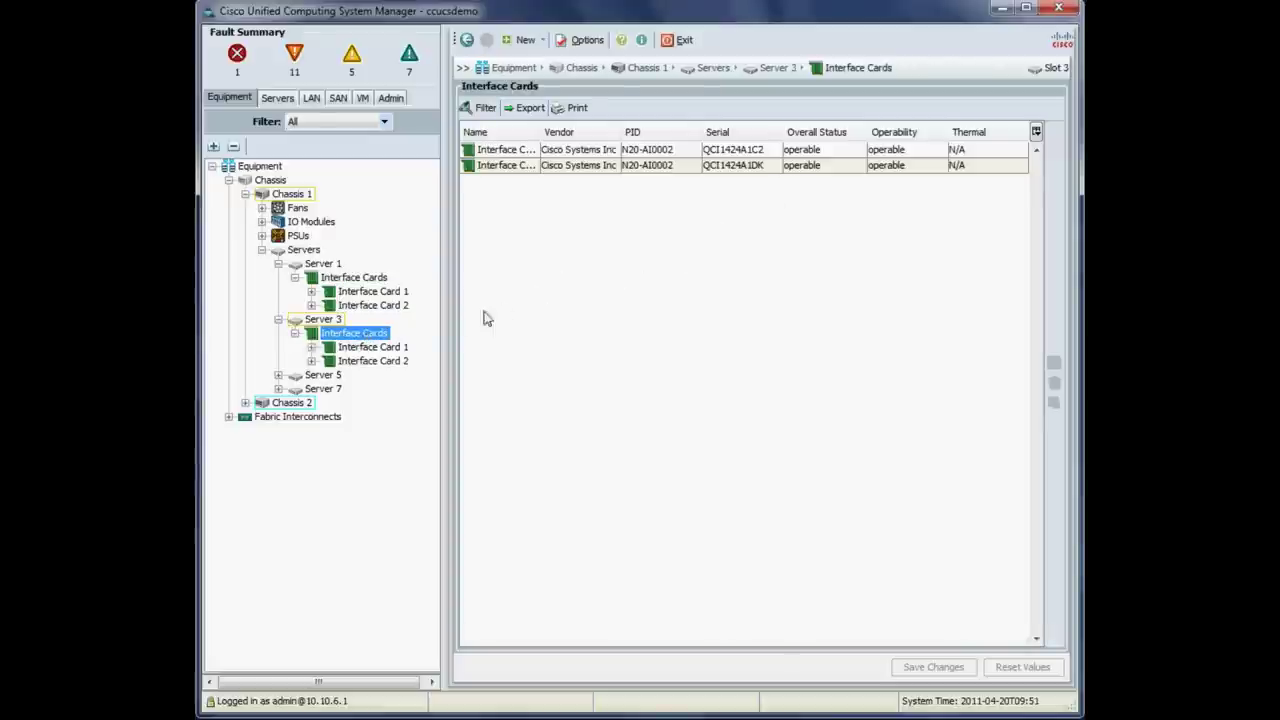
left_click(278, 375)
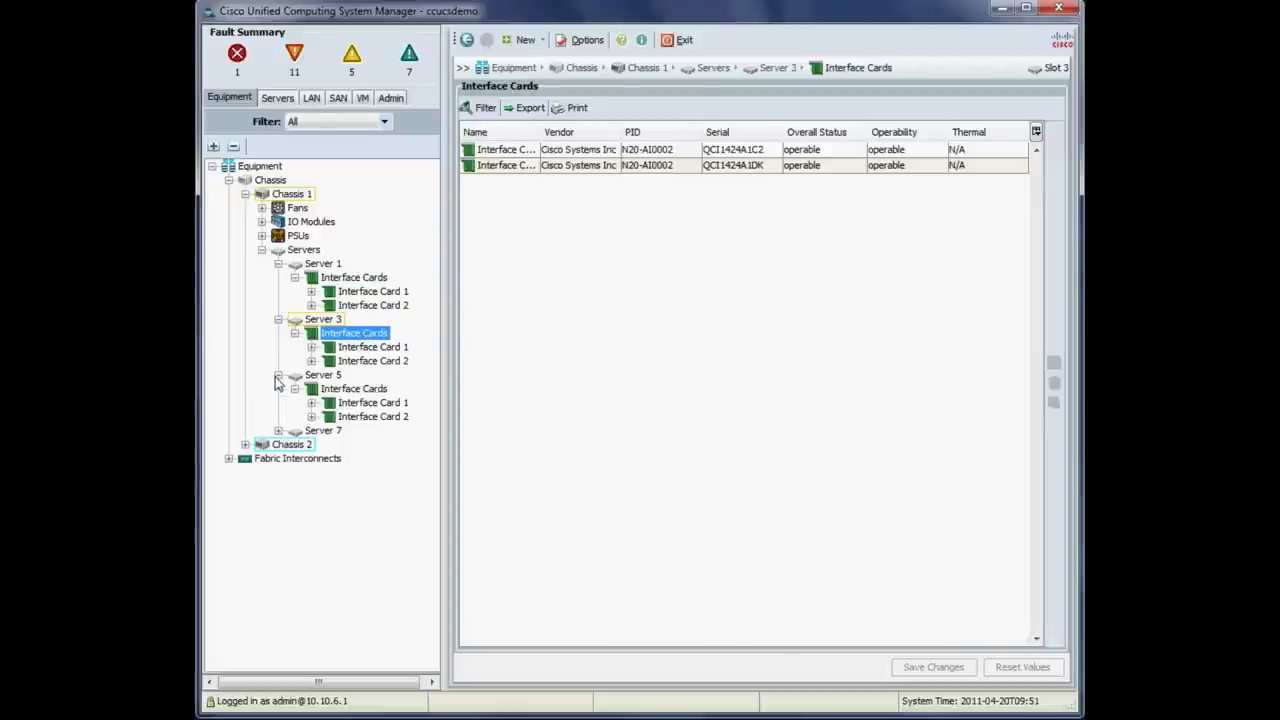
left_click(322, 392)
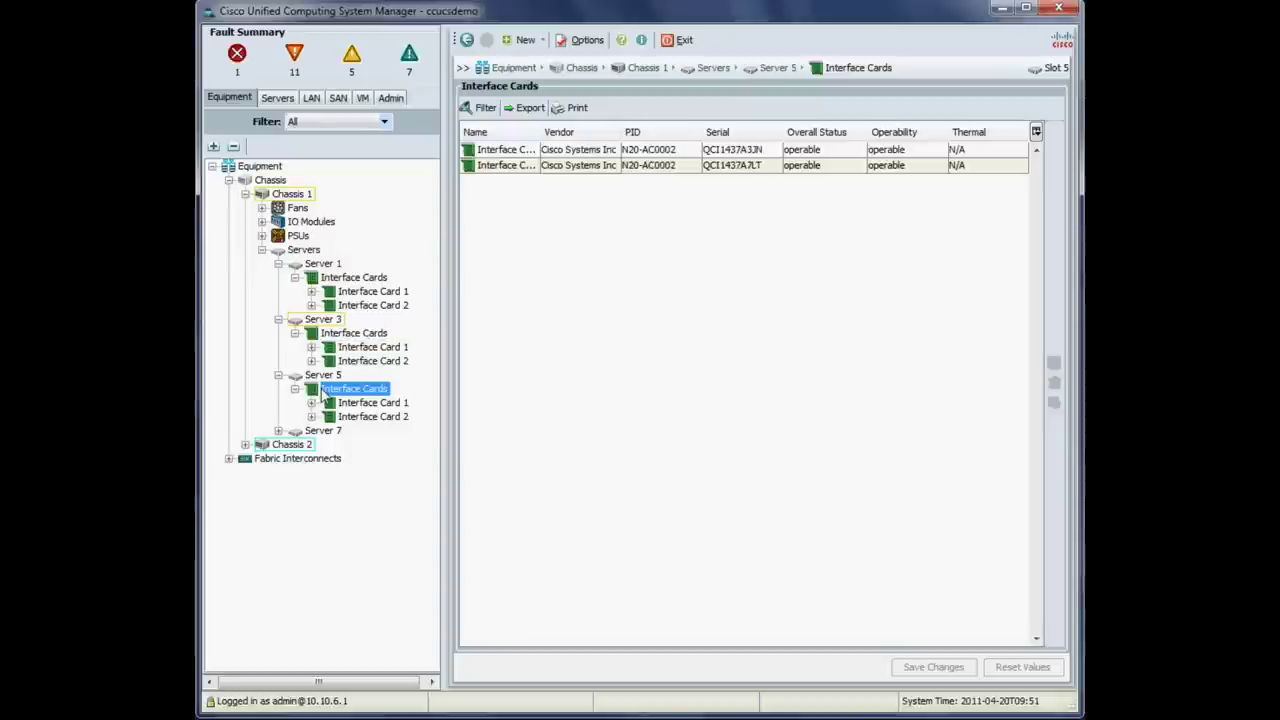
left_click(278, 431)
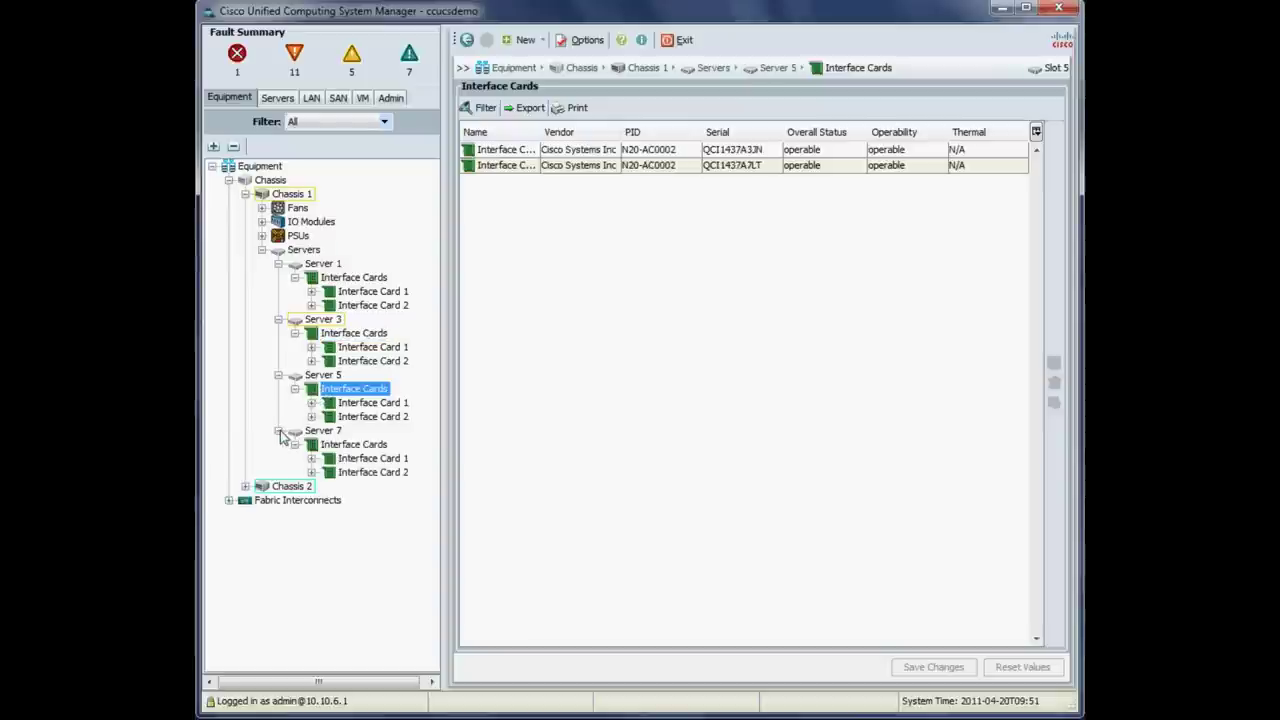
left_click(340, 449)
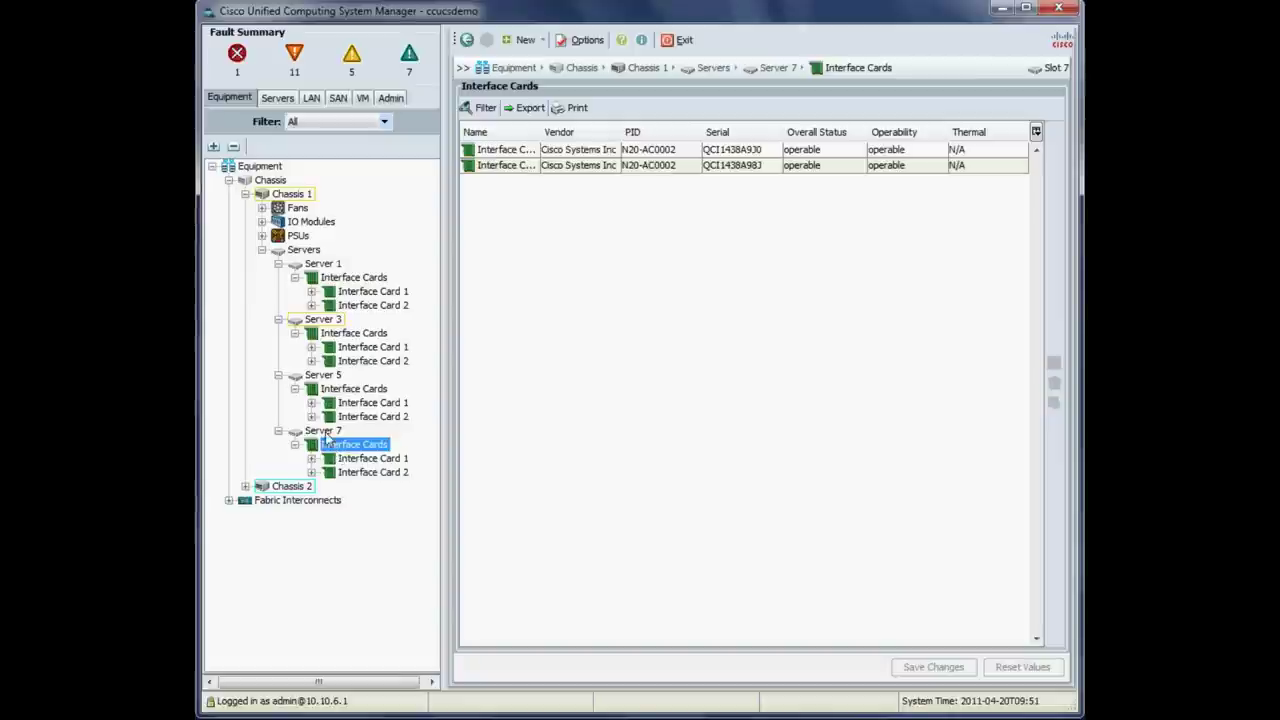
Collapse Chassis 1 and expand Chassis 2's servers in the tree, showing its general overview
left_click(245, 194)
left_click(245, 208)
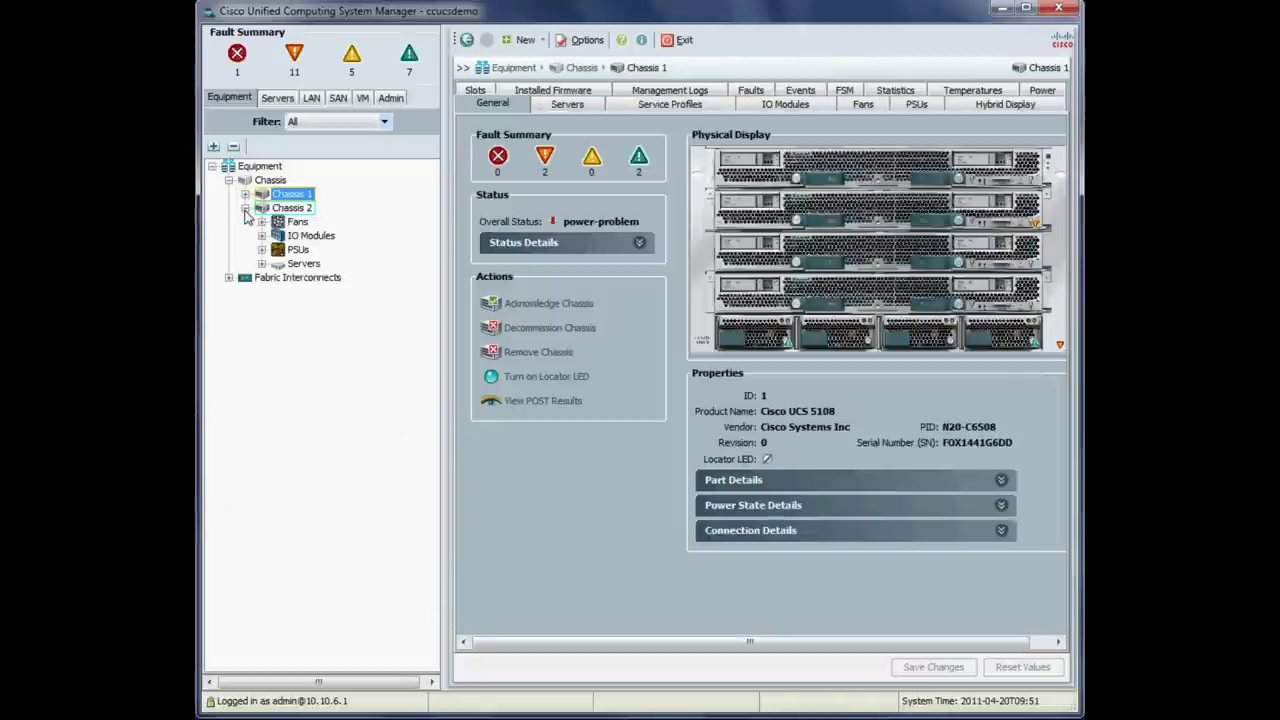
left_click(261, 264)
left_click(278, 277)
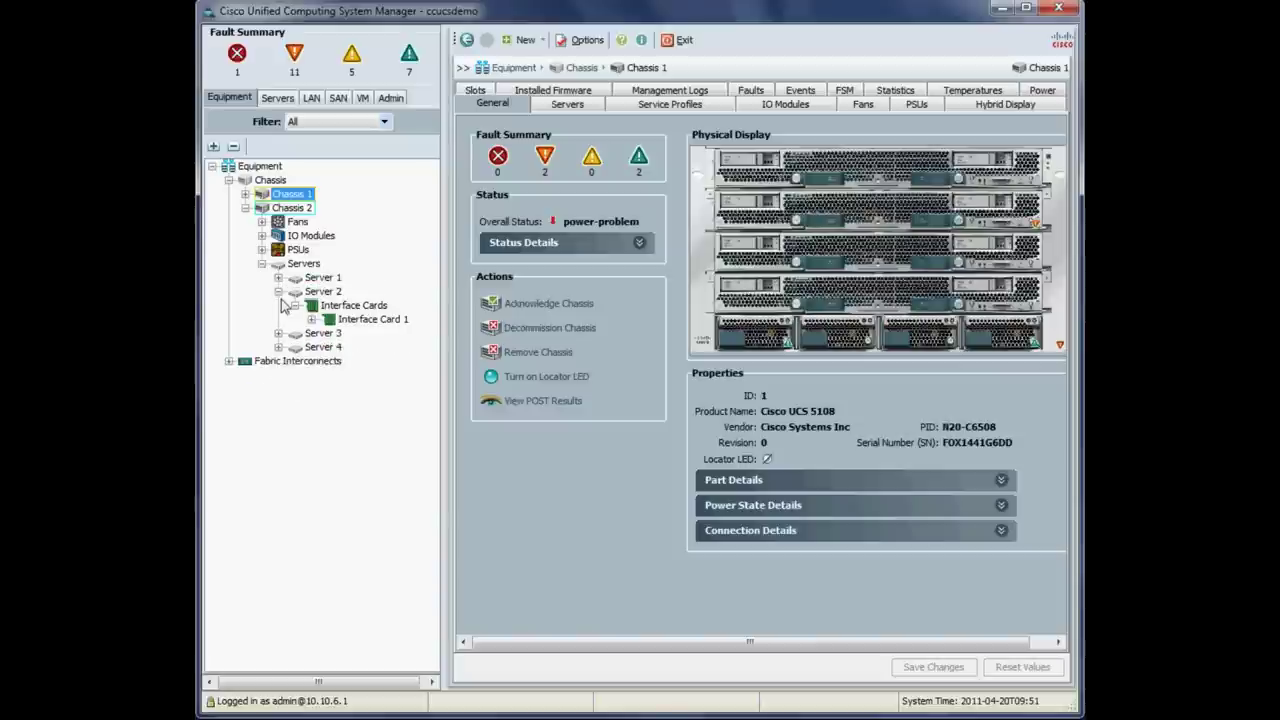
left_click(278, 291)
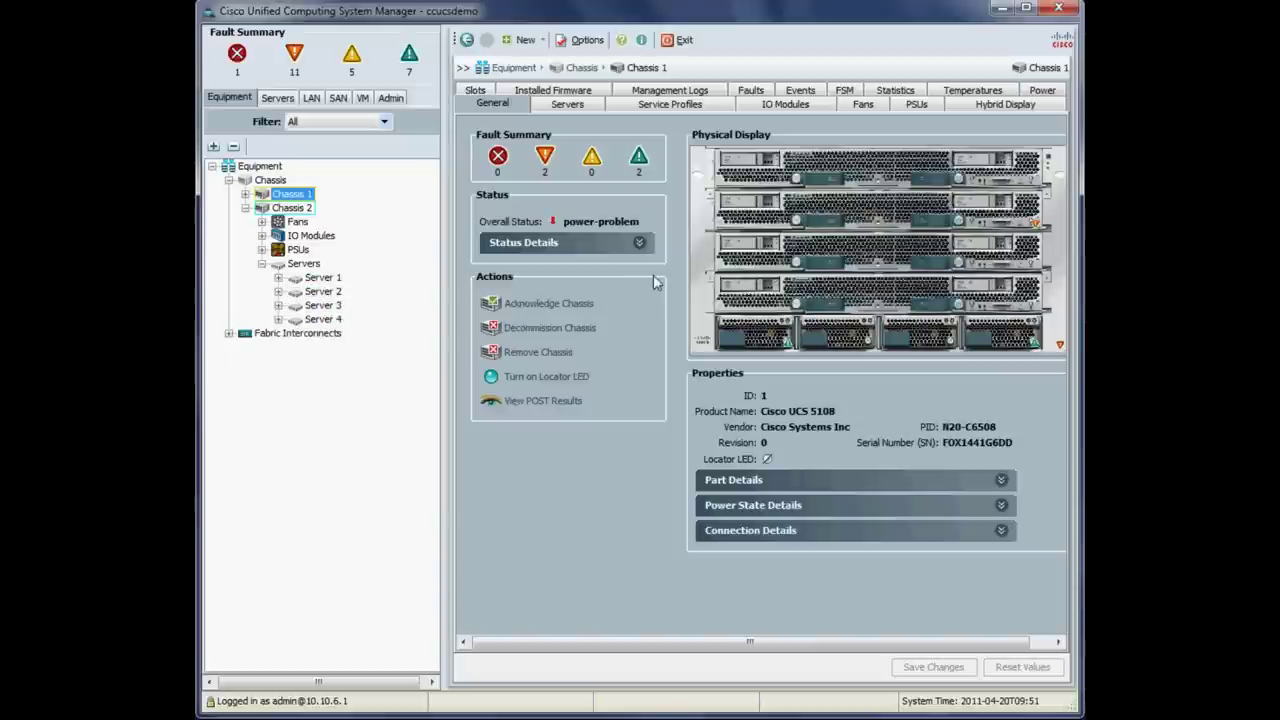
left_click(292, 208)
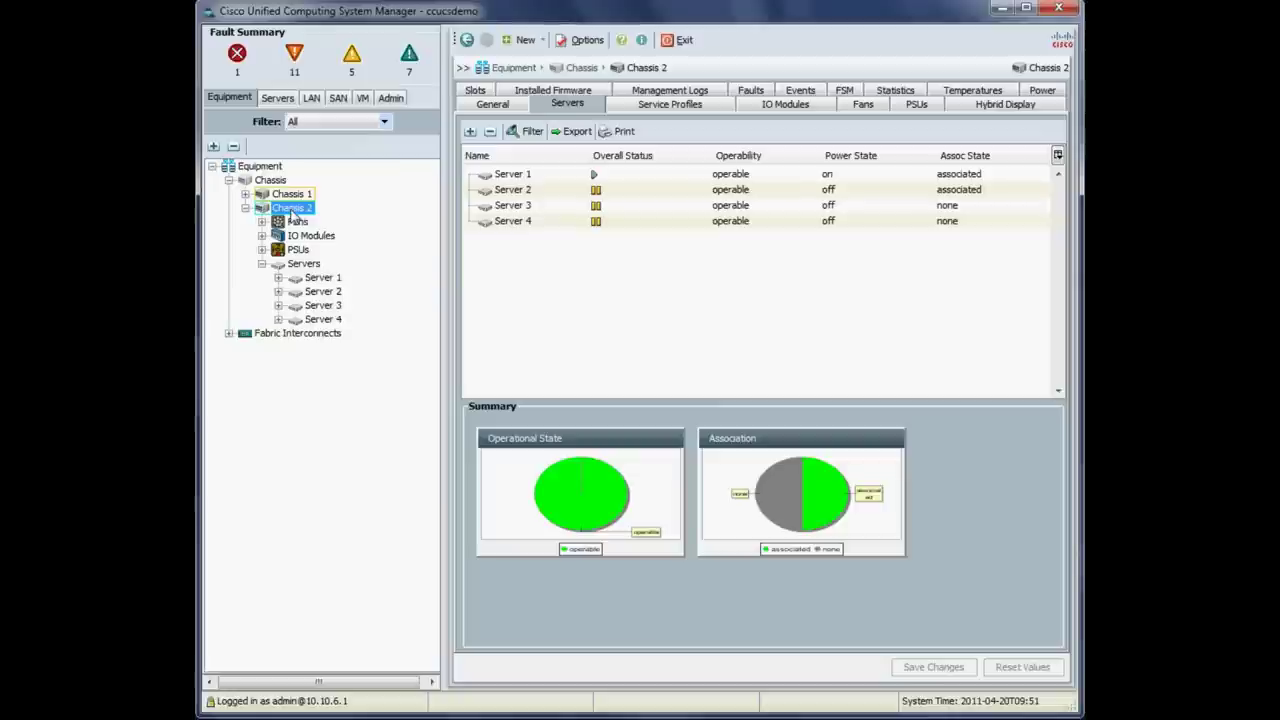
left_click(505, 110)
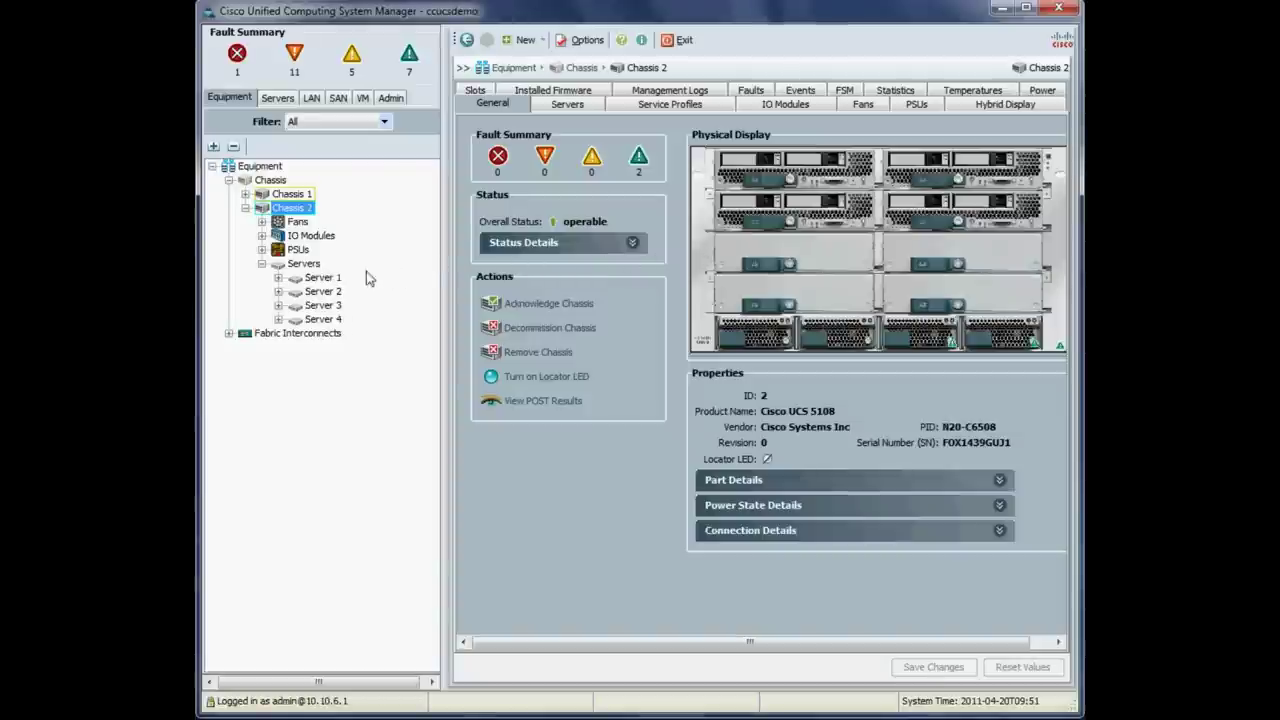
Inspect interface cards of Chassis 2 Servers 1 through 4, each an operable N20-AC0002
left_click(278, 278)
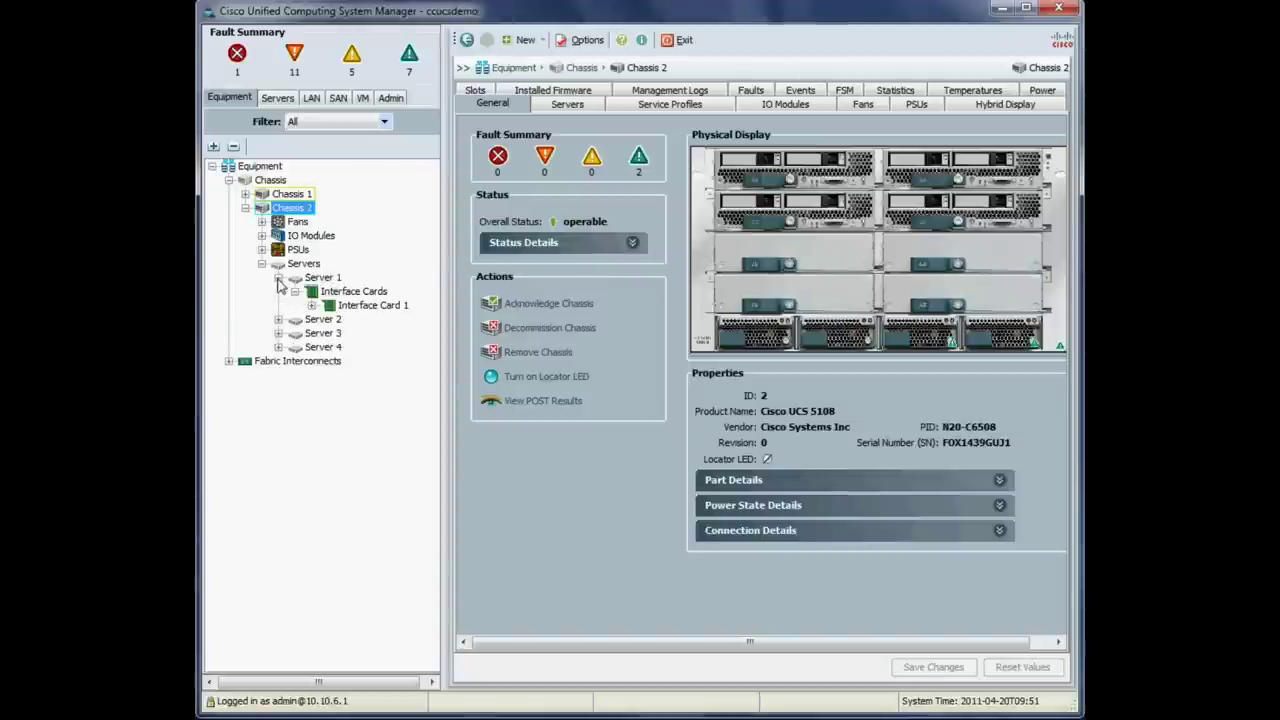
left_click(336, 293)
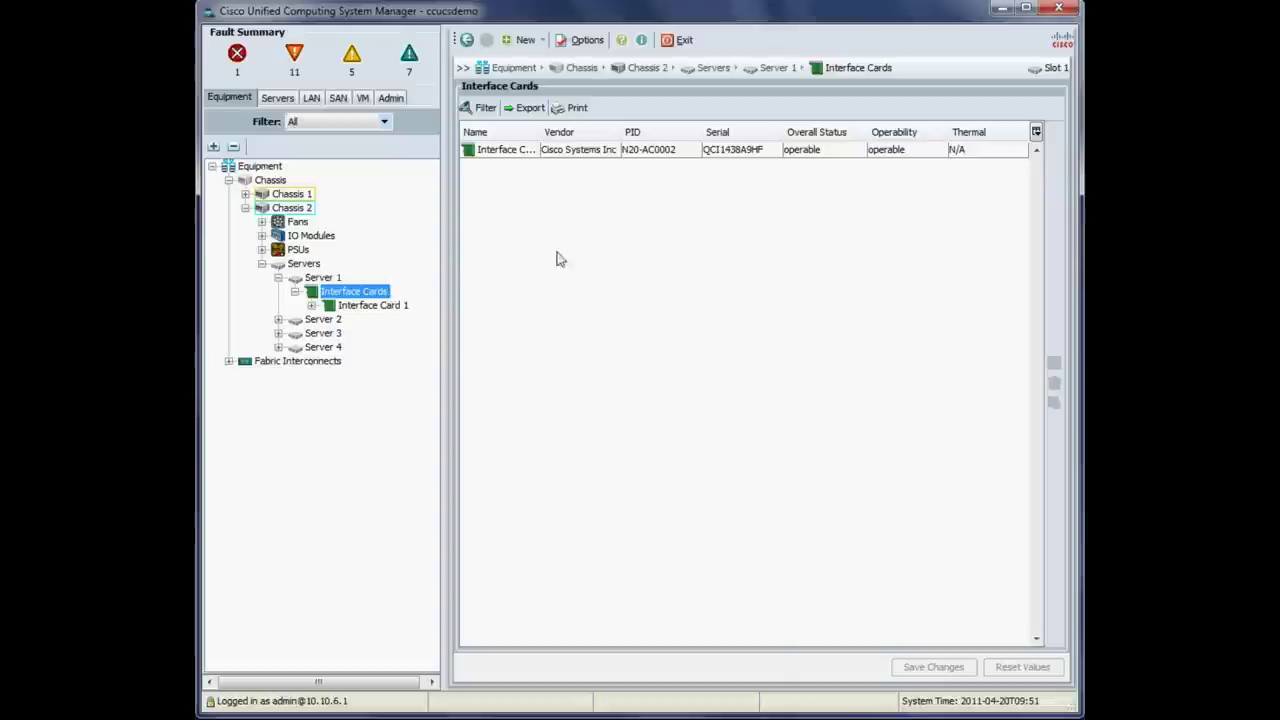
left_click(390, 307)
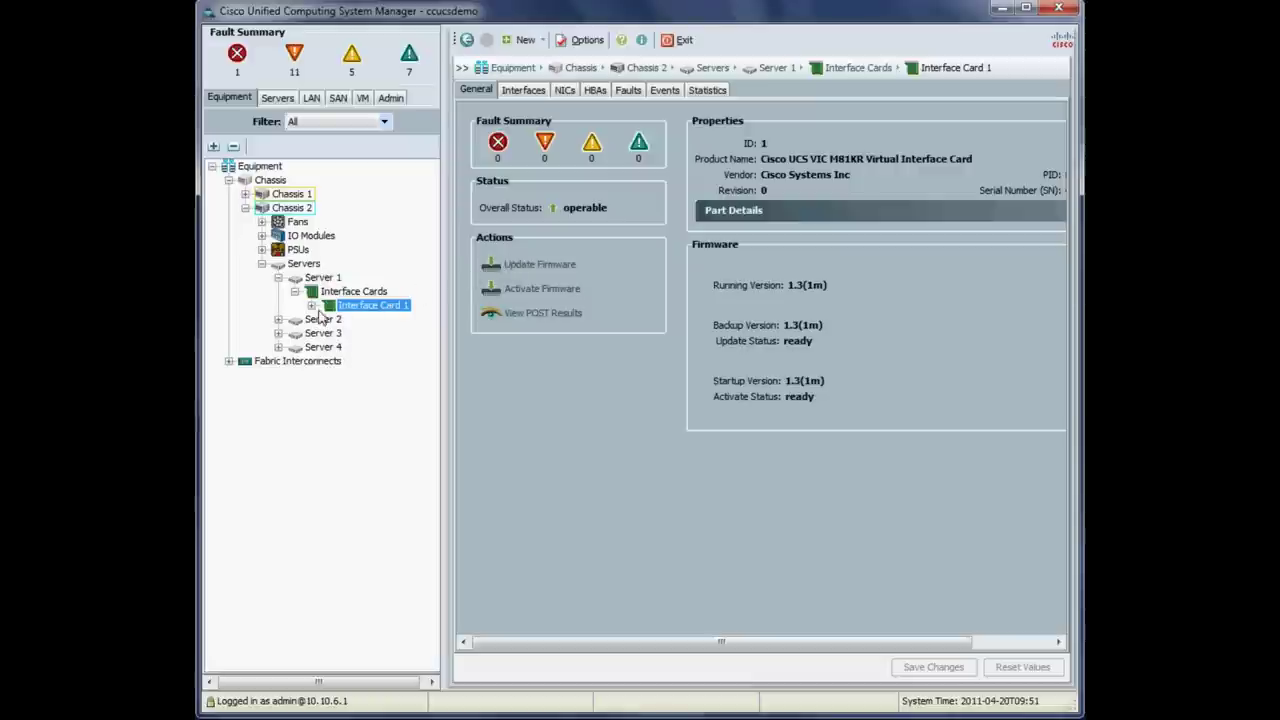
left_click(279, 319)
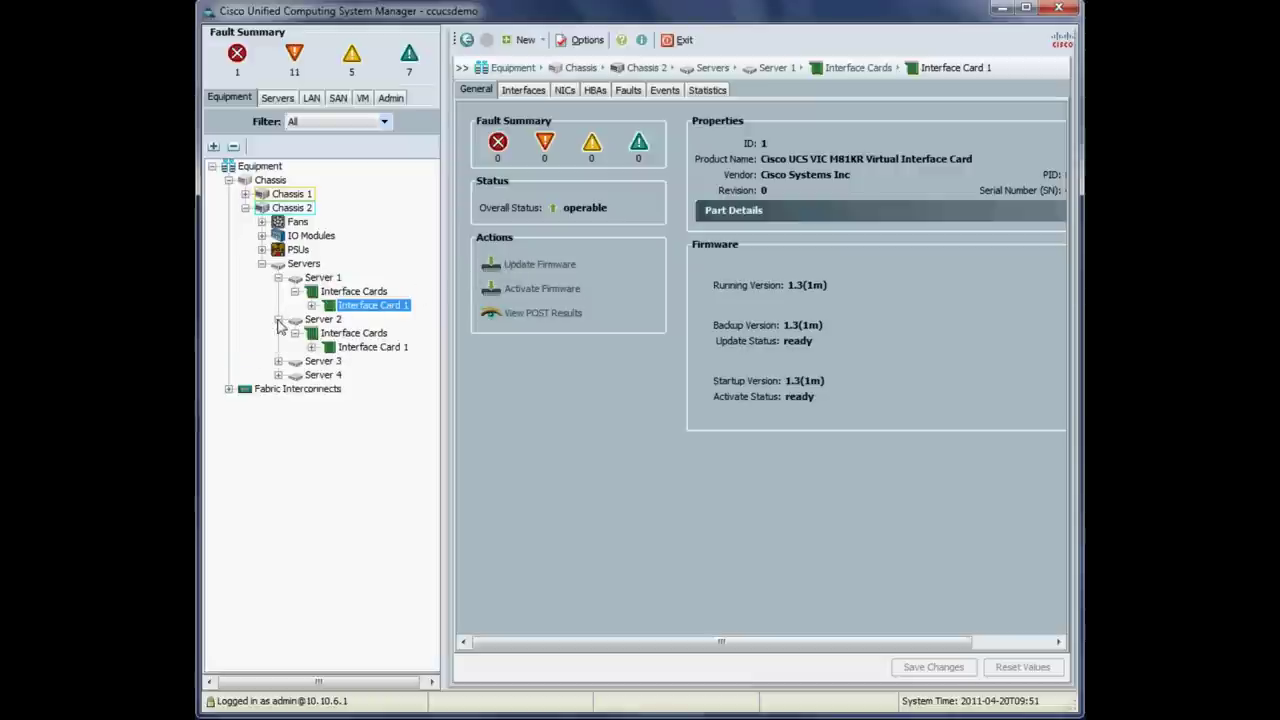
left_click(338, 336)
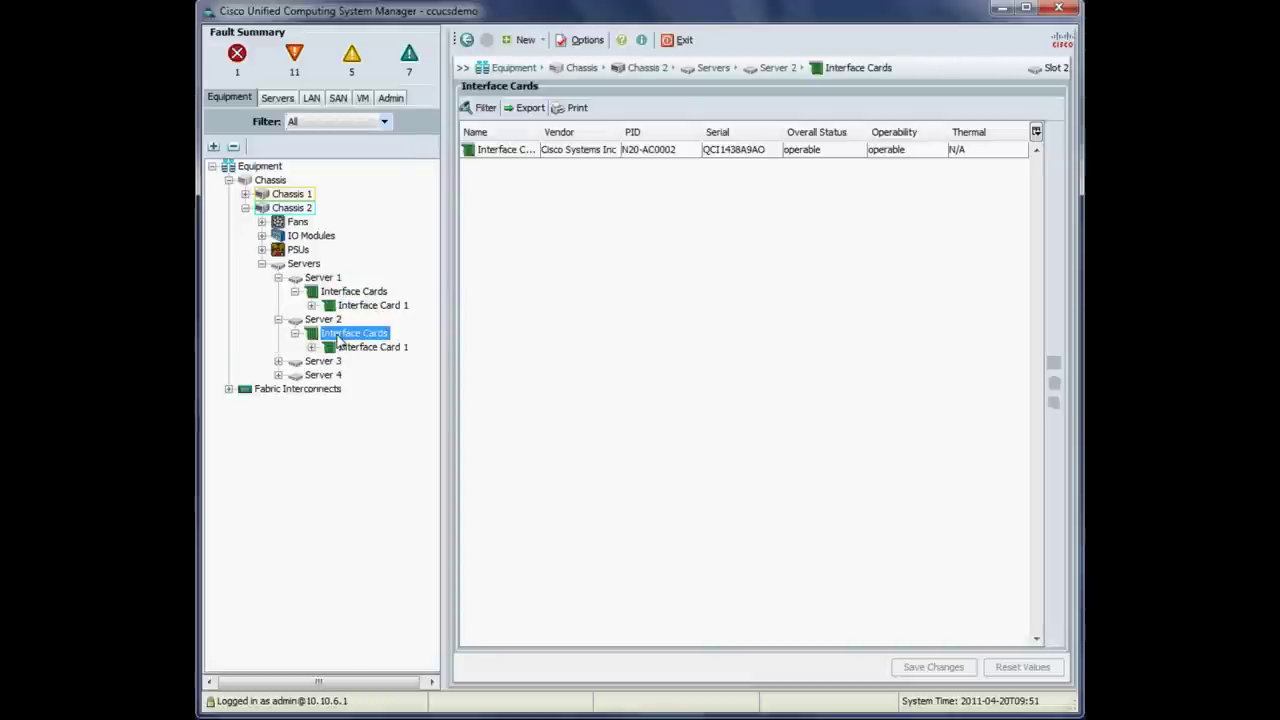
left_click(279, 361)
left_click(340, 375)
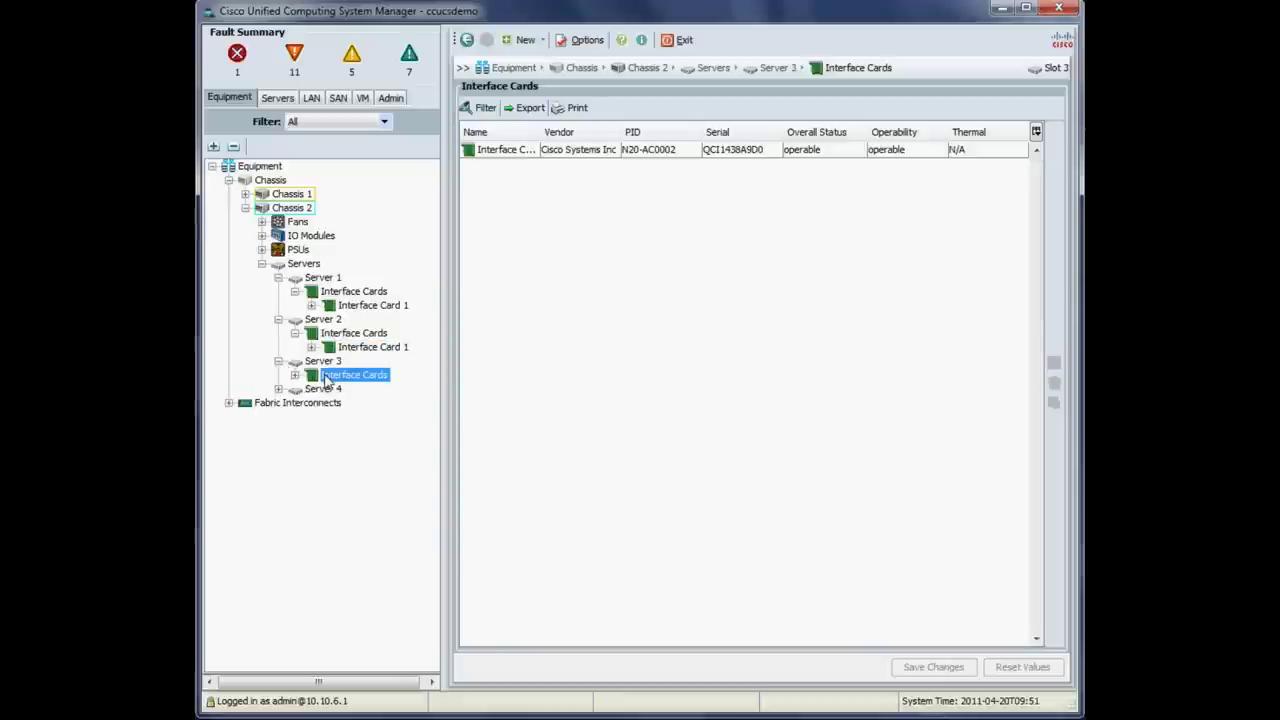
left_click(279, 389)
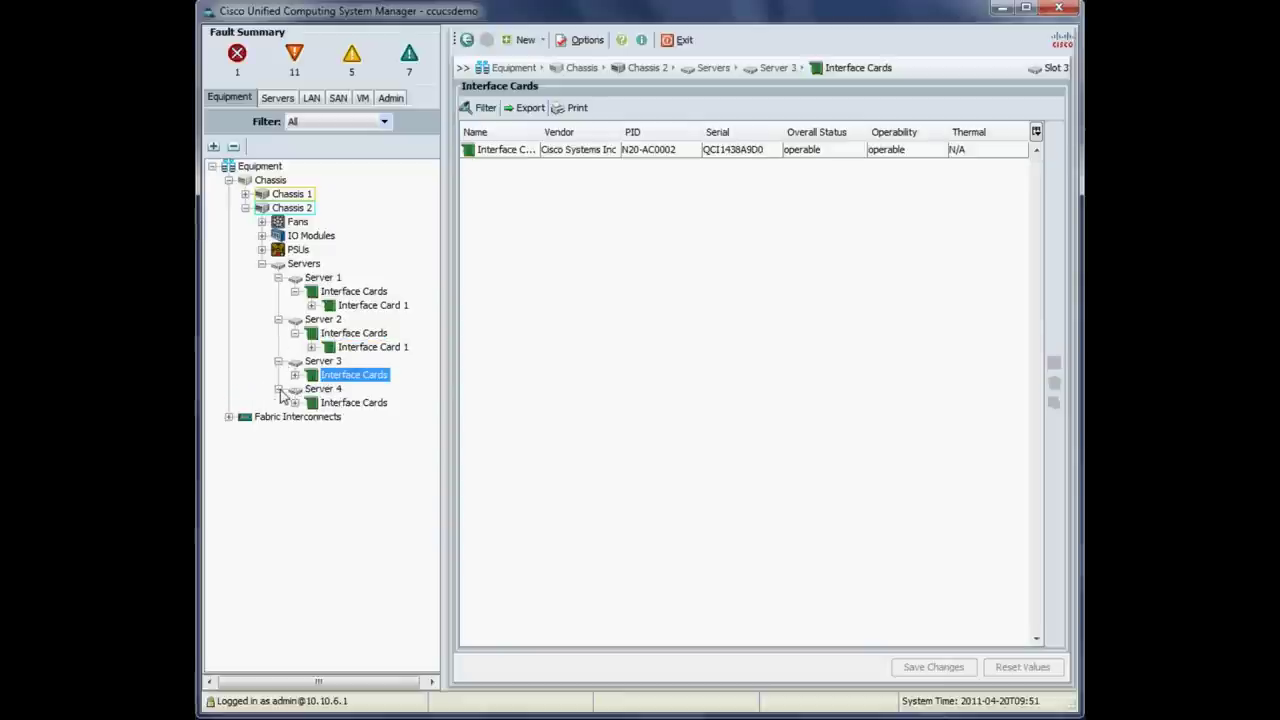
left_click(334, 403)
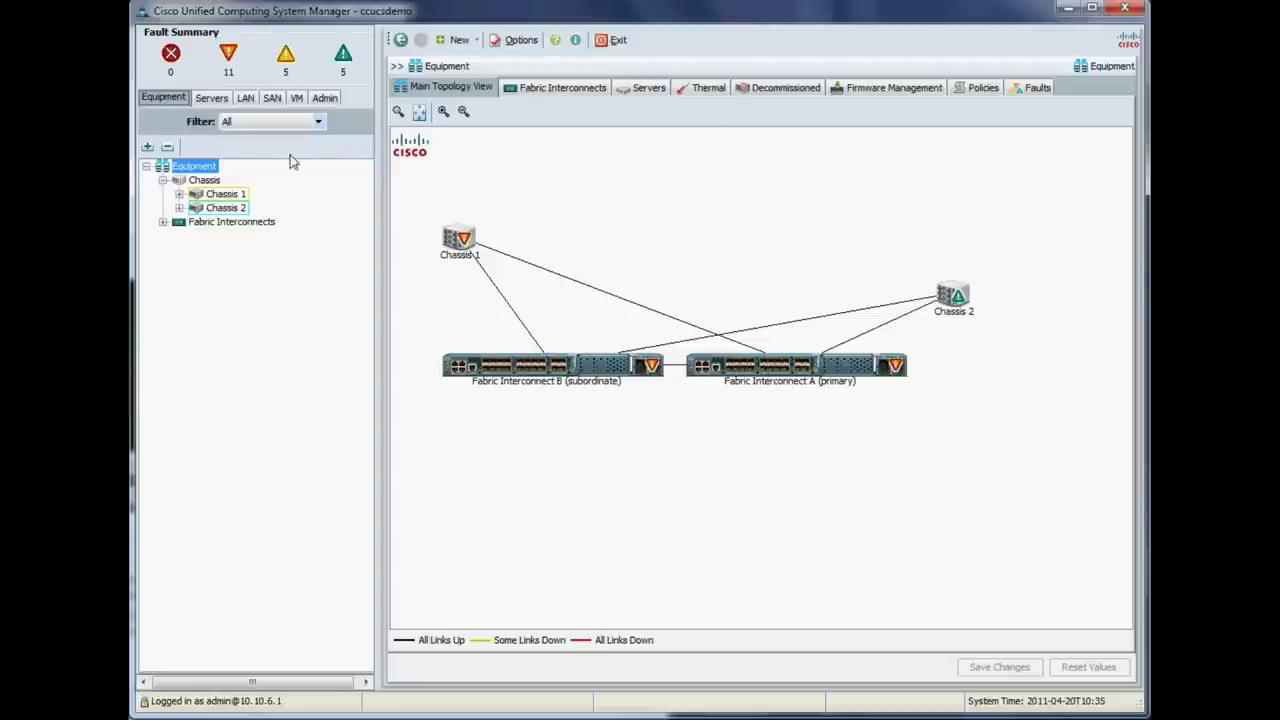
From Installed Firmware, start a firmware download over FTP from server 10.10.6.200, leaving Filename empty
left_click(890, 89)
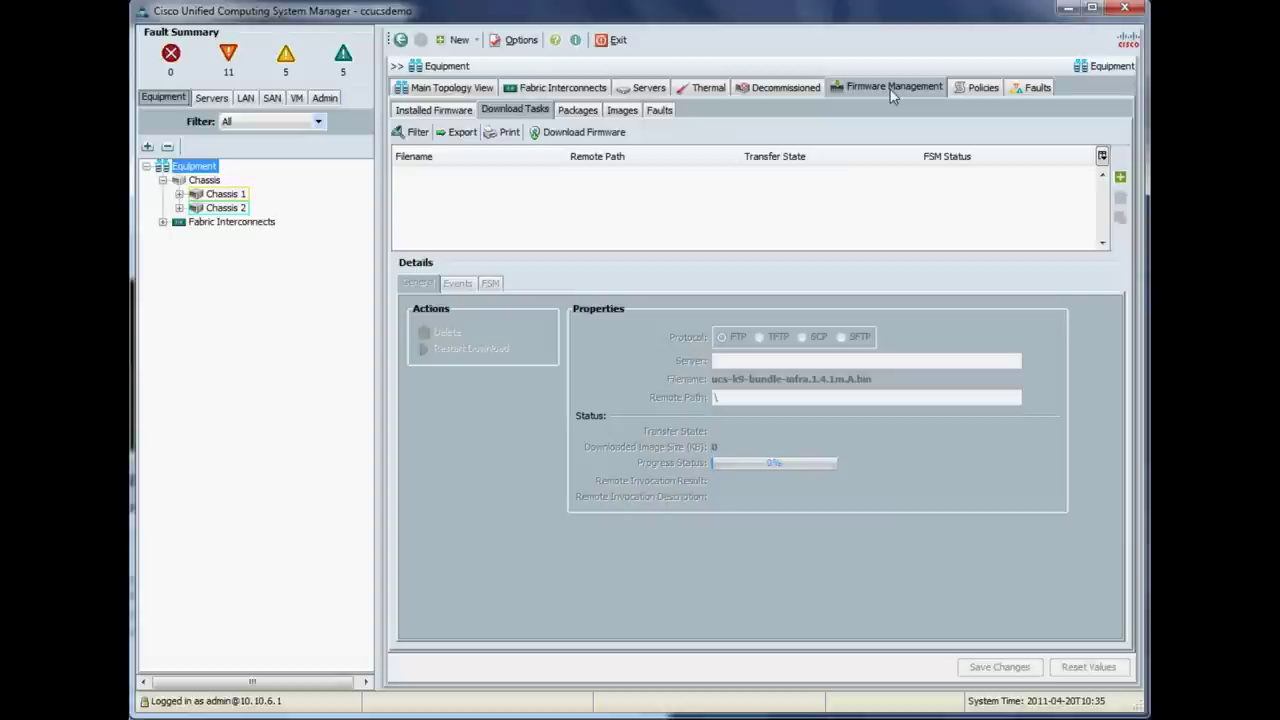
left_click(455, 110)
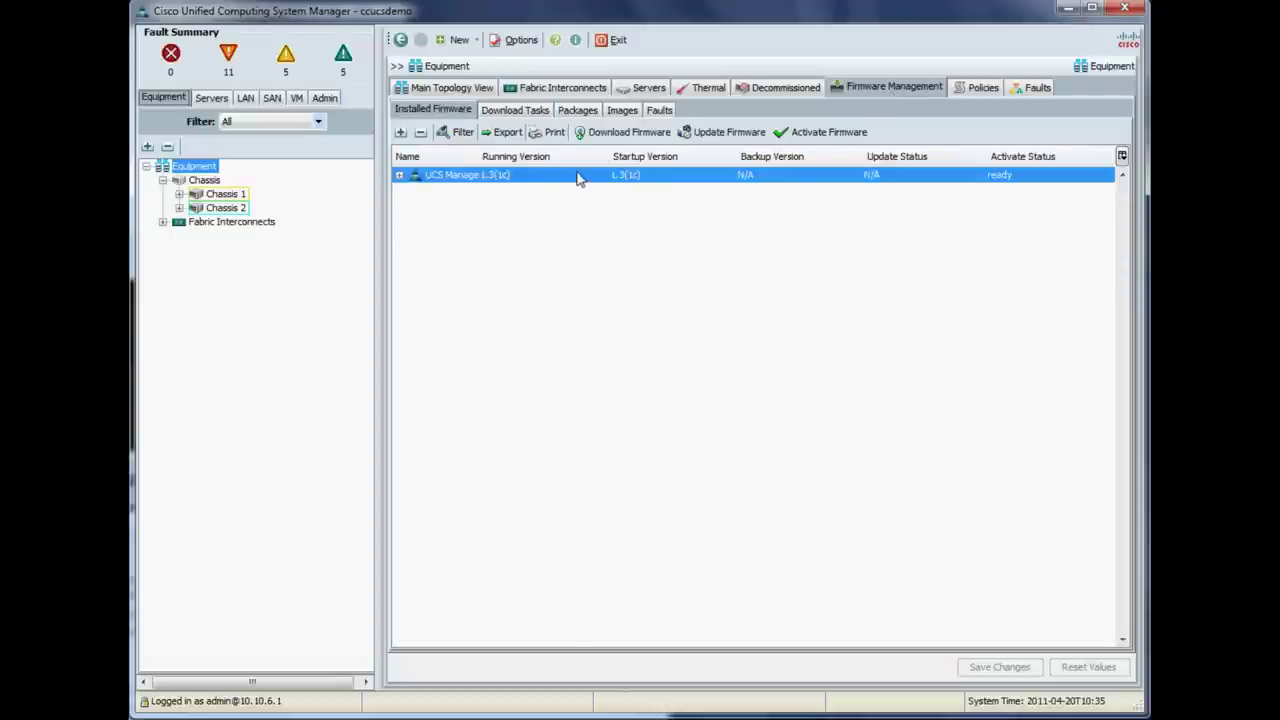
left_click(615, 134)
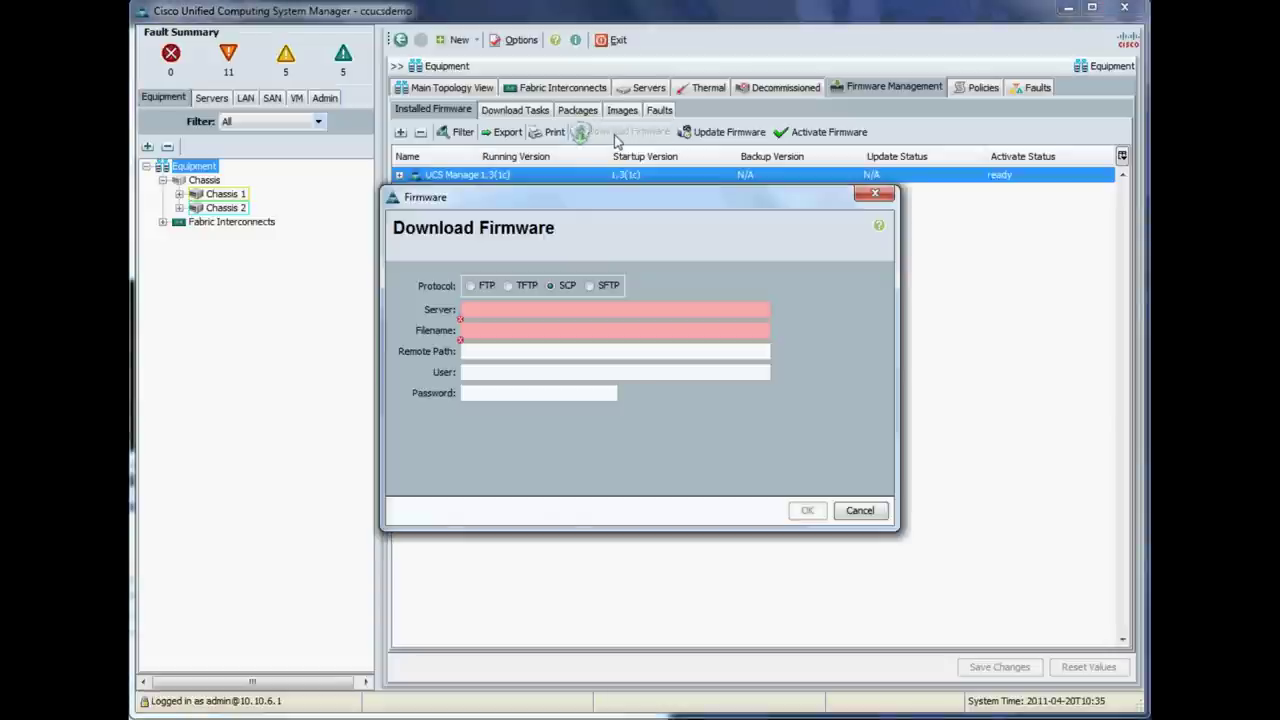
left_click(469, 287)
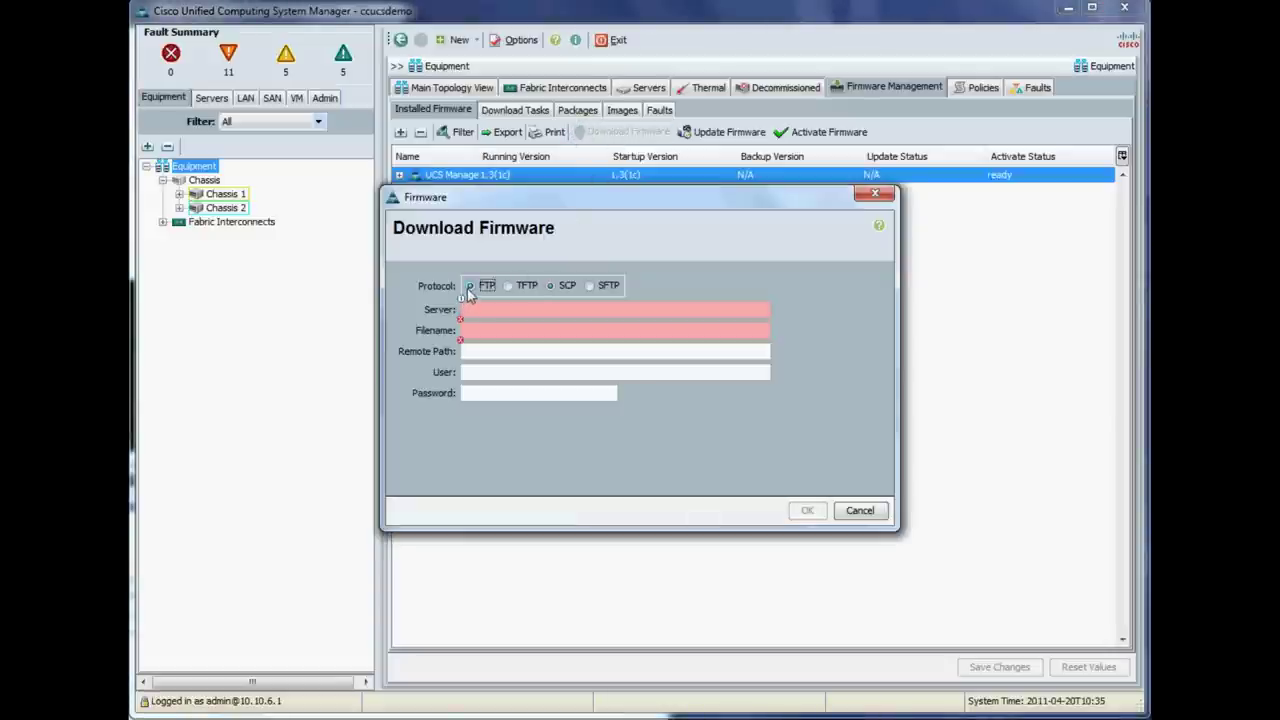
left_click(479, 315)
type("10.10.6.200")
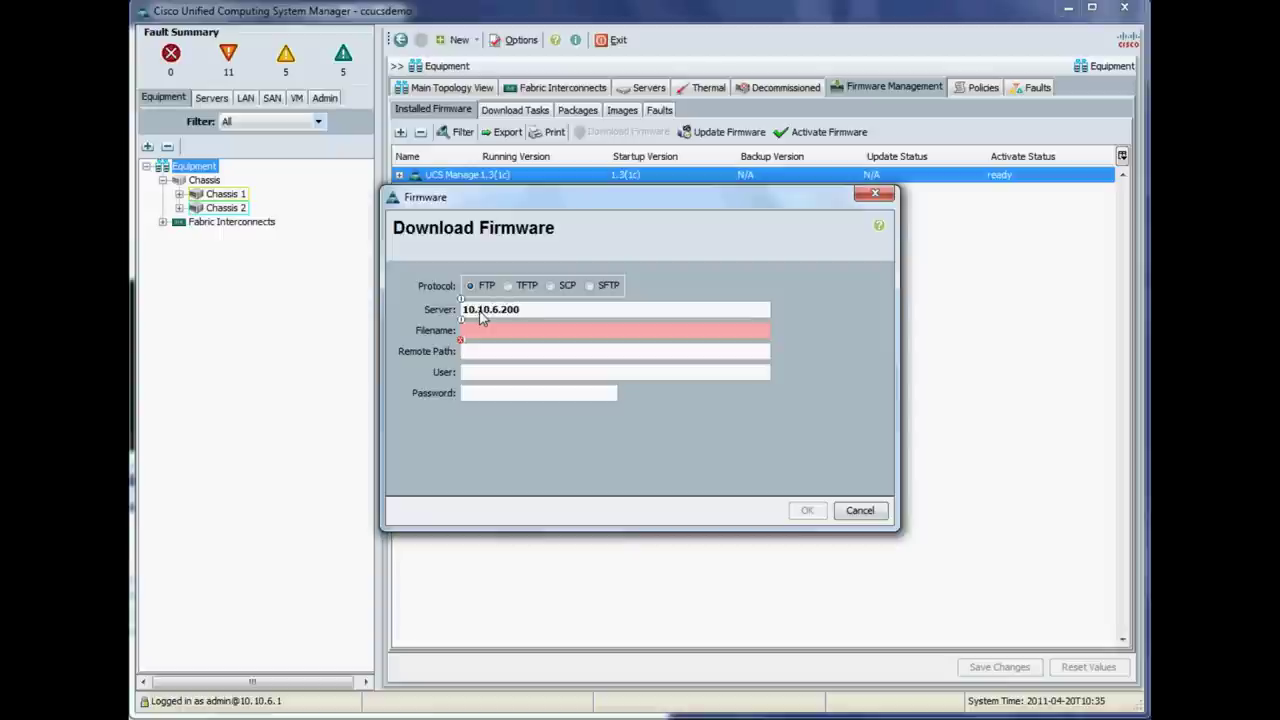
type("\\")
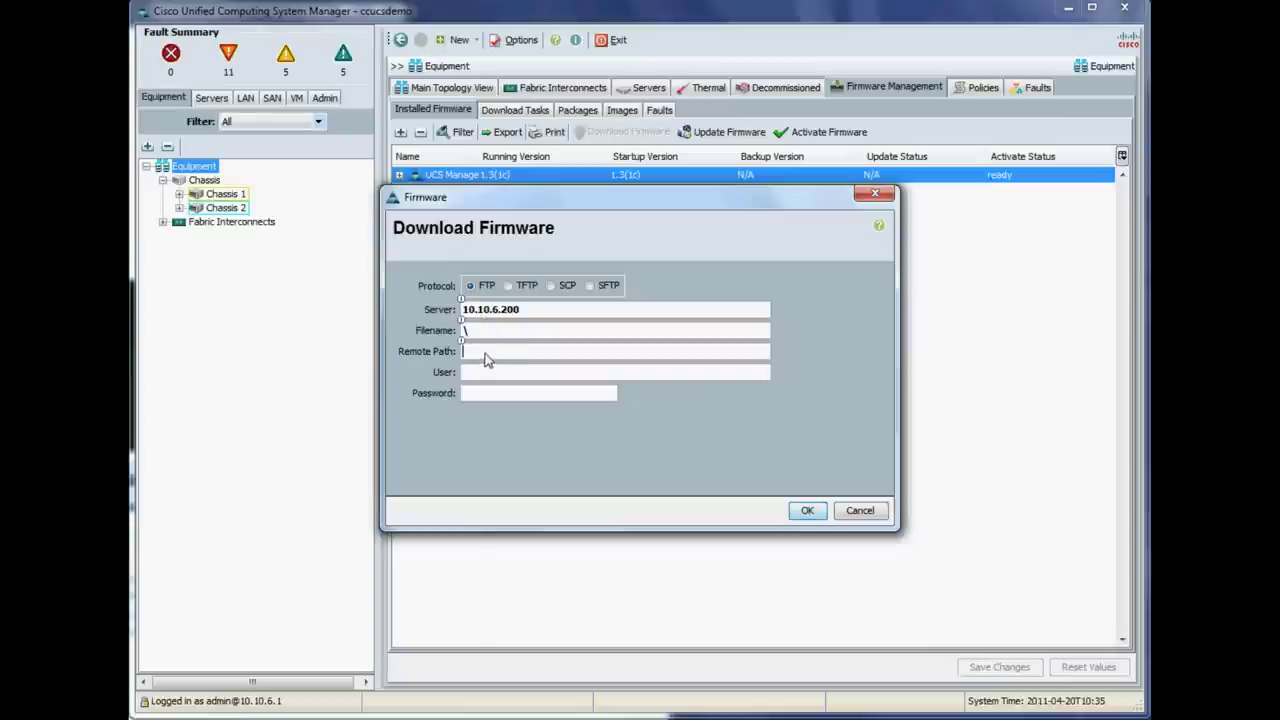
left_click(487, 333)
key("BackSpace")
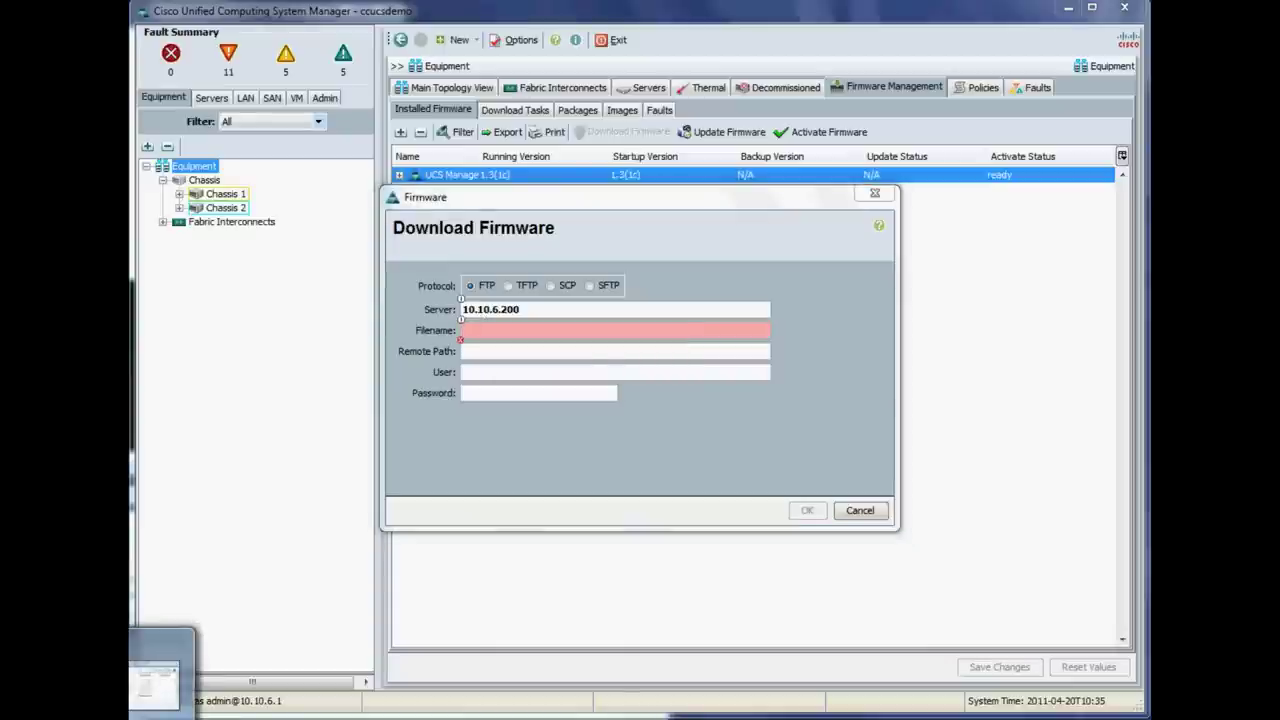
key("alt+Tab")
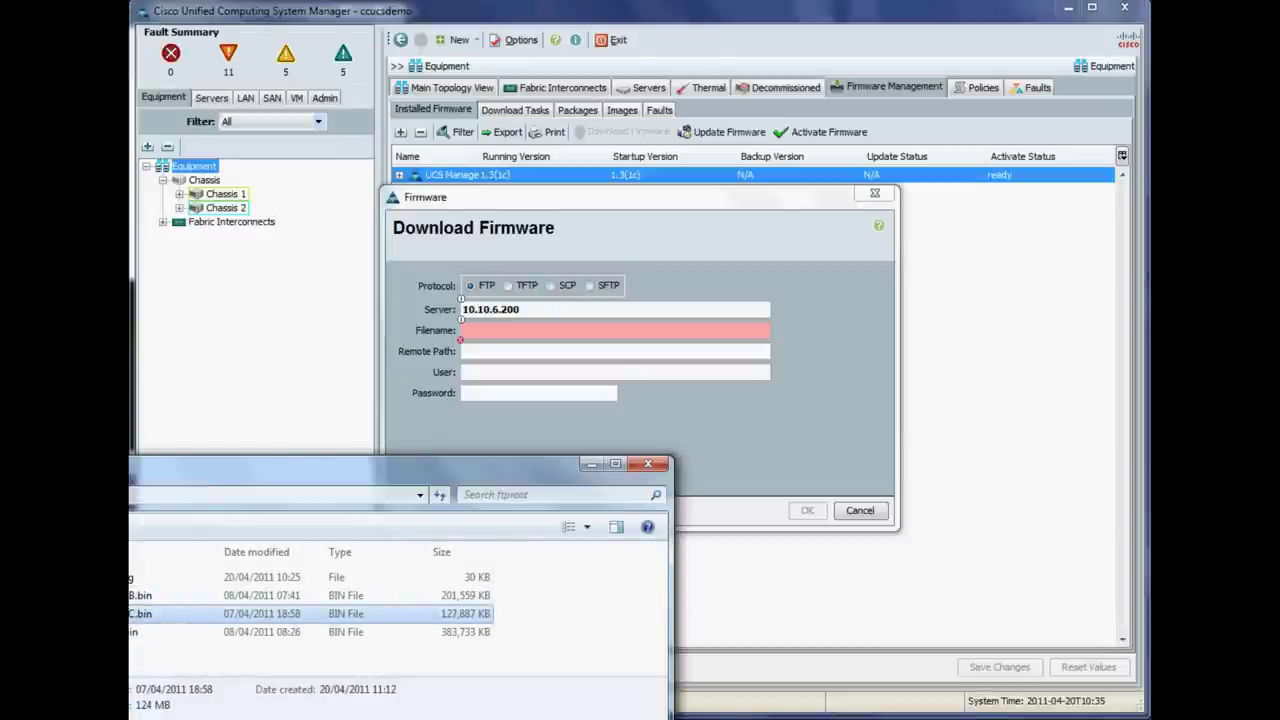
Copy the infra bundle's file name from its Properties in the ftproot folder
left_click(300, 632)
right_click(140, 632)
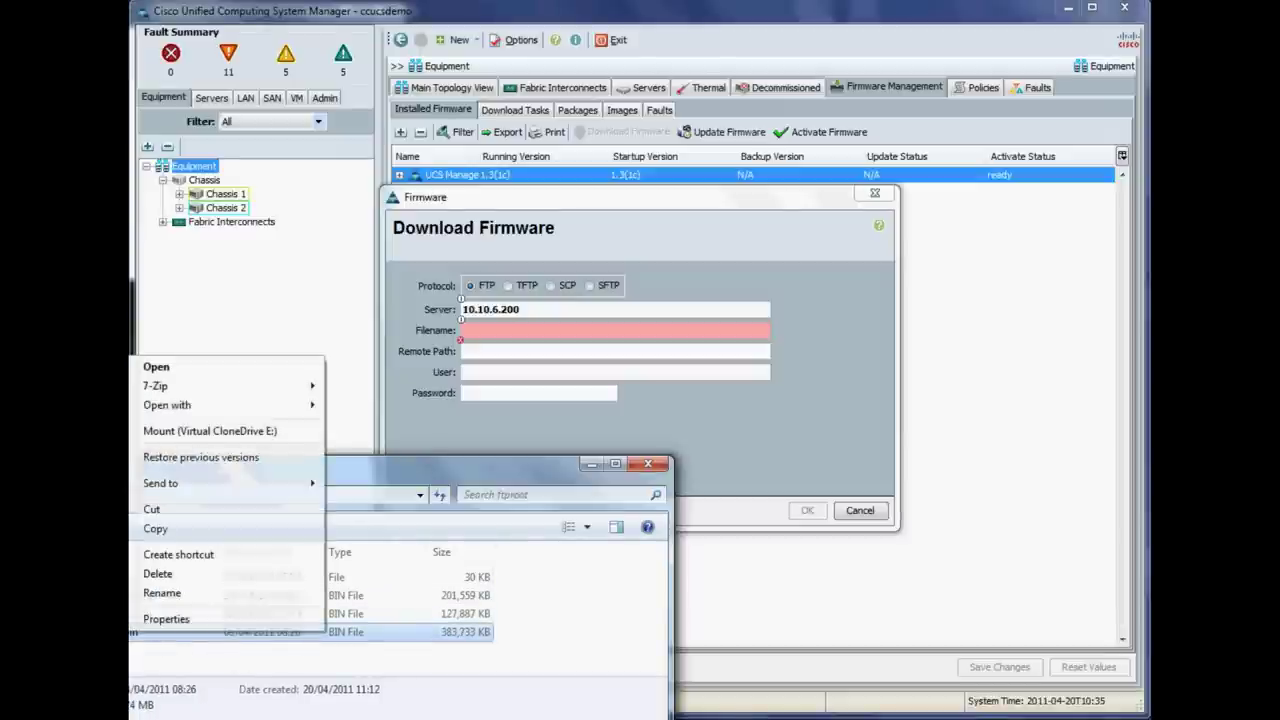
left_click(150, 620)
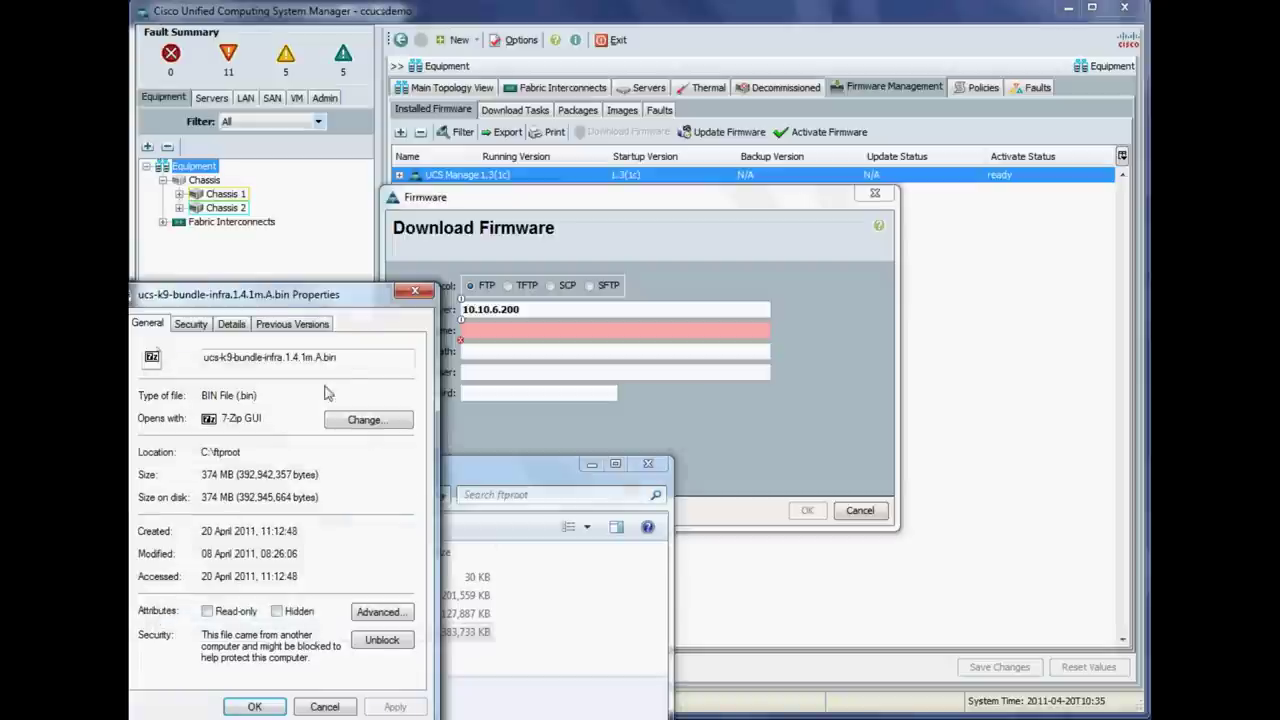
left_click_drag(348, 368, 201, 372)
key("ctrl+c")
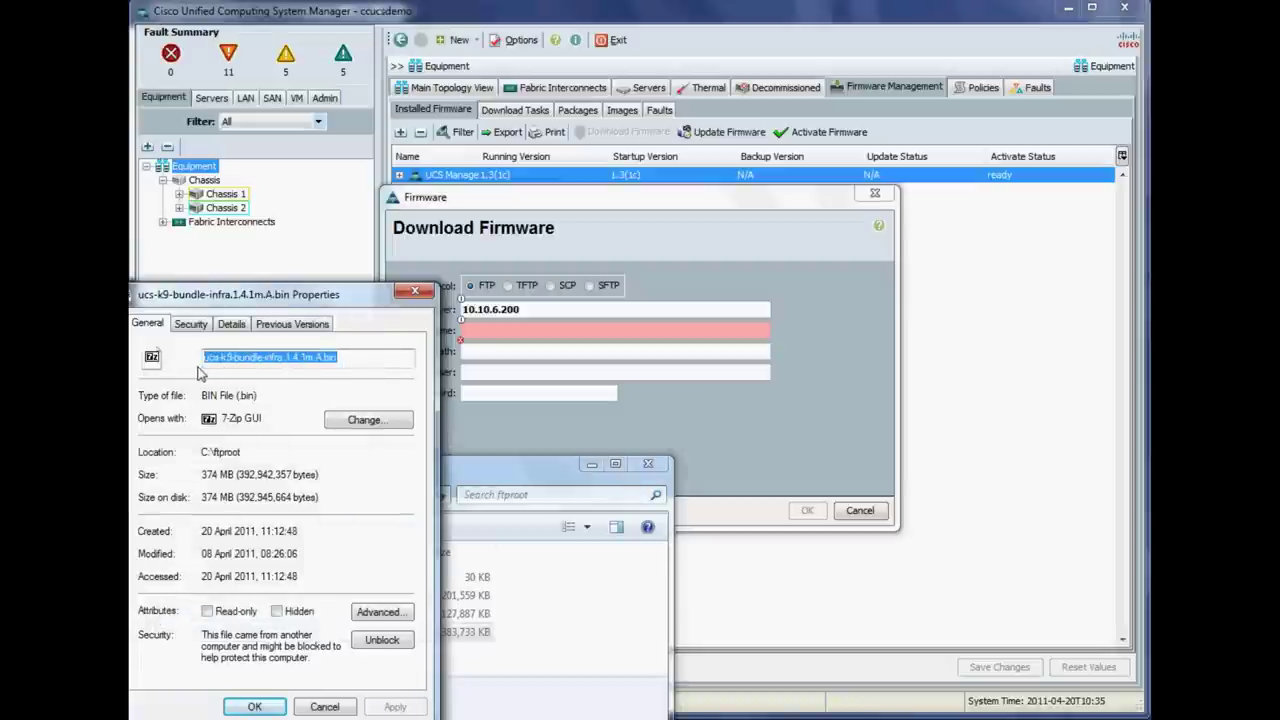
left_click(322, 706)
Paste ucs-k9-bundle-infra.1.4.1m.A.bin as Filename, enter Remote Path \ and the FTP login, and submit
left_click(488, 331)
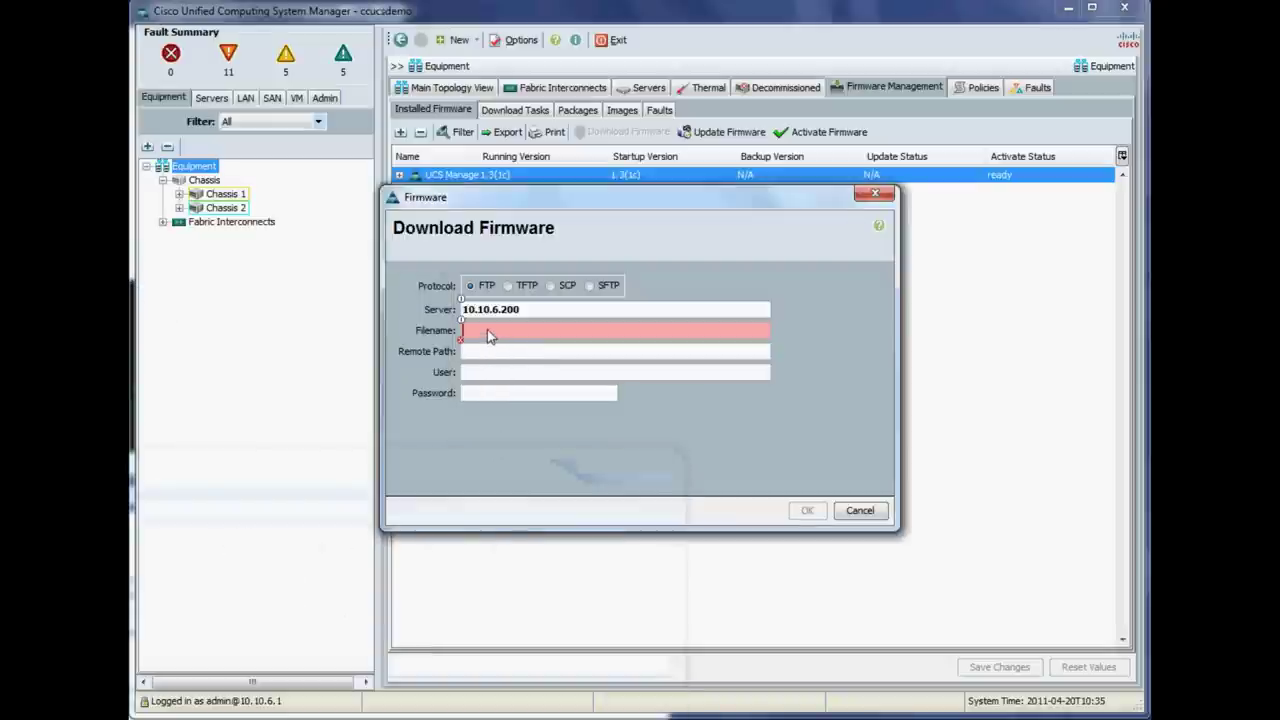
key("ctrl+v")
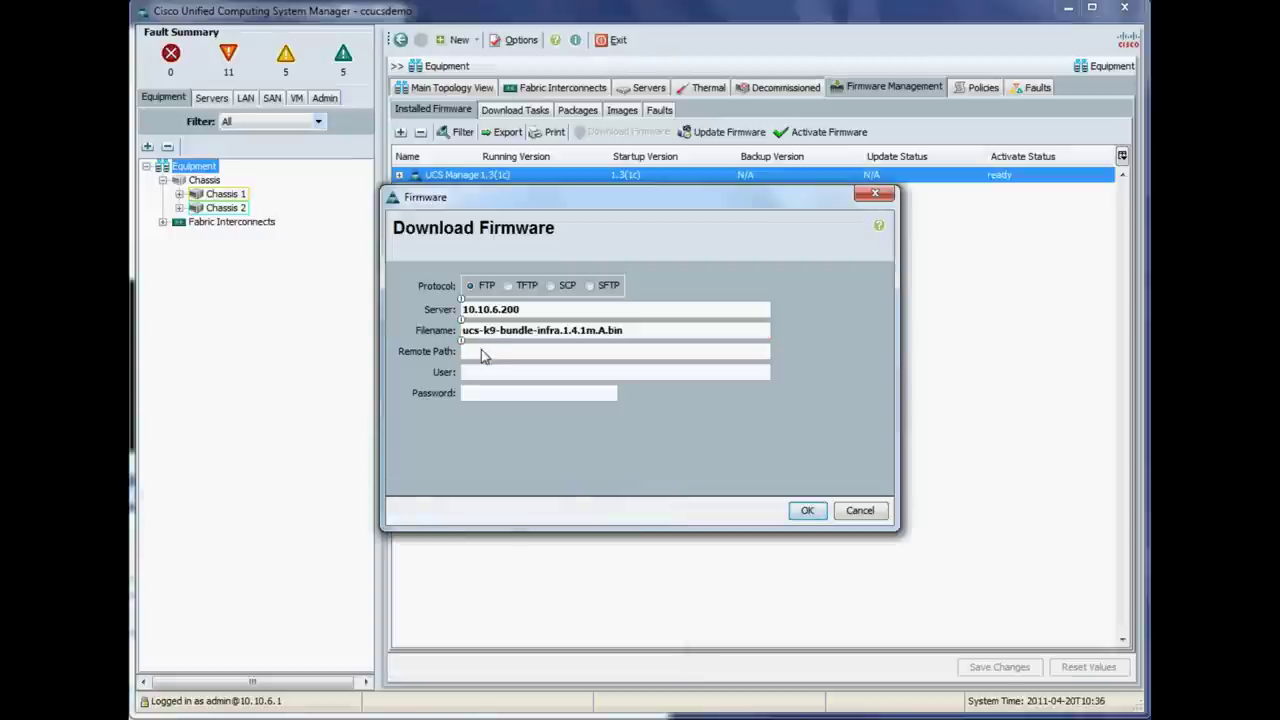
type("\\")
type("ftp")
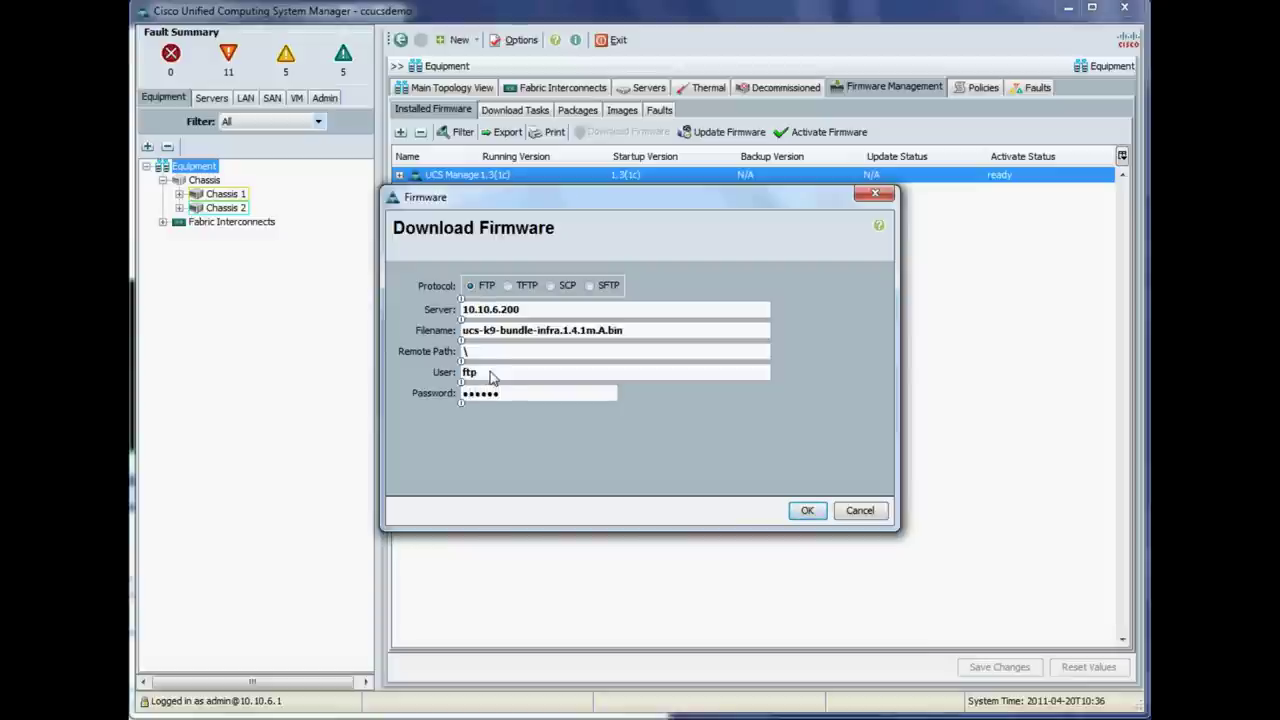
left_click(807, 510)
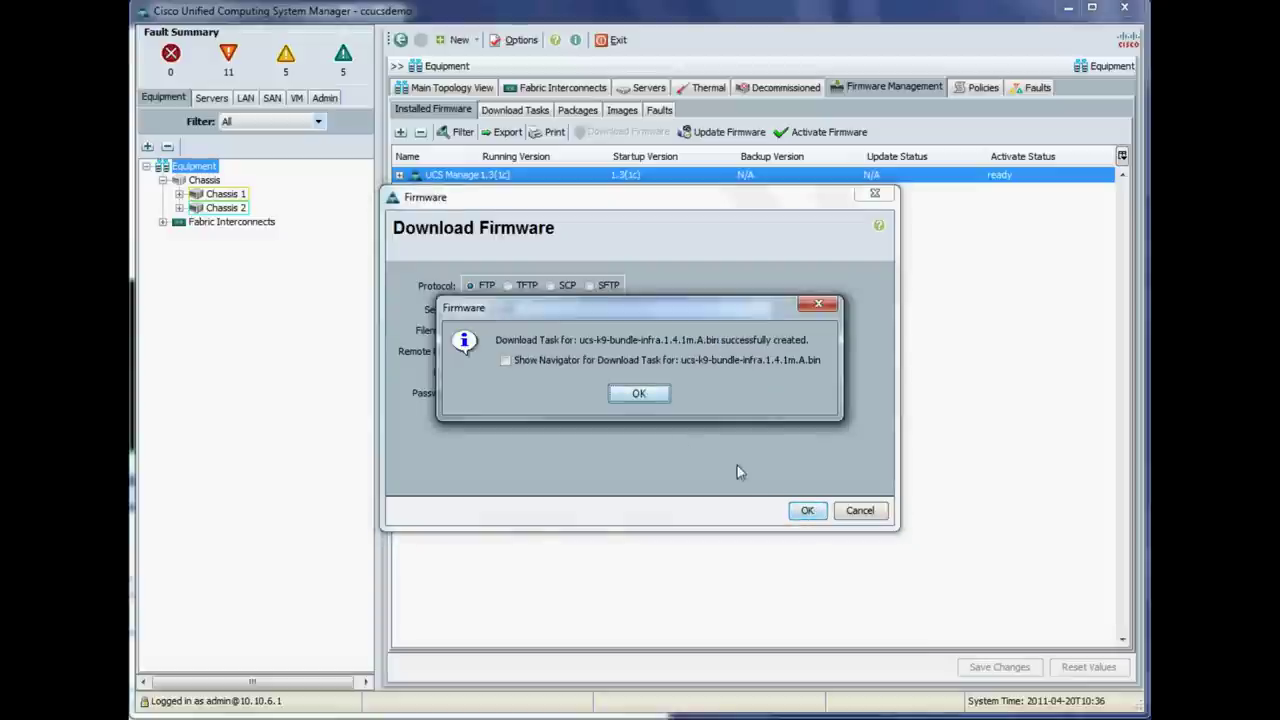
Open the new infra download task and watch its FSM until DownloadSuccess reaches 100%
left_click(531, 365)
left_click(634, 393)
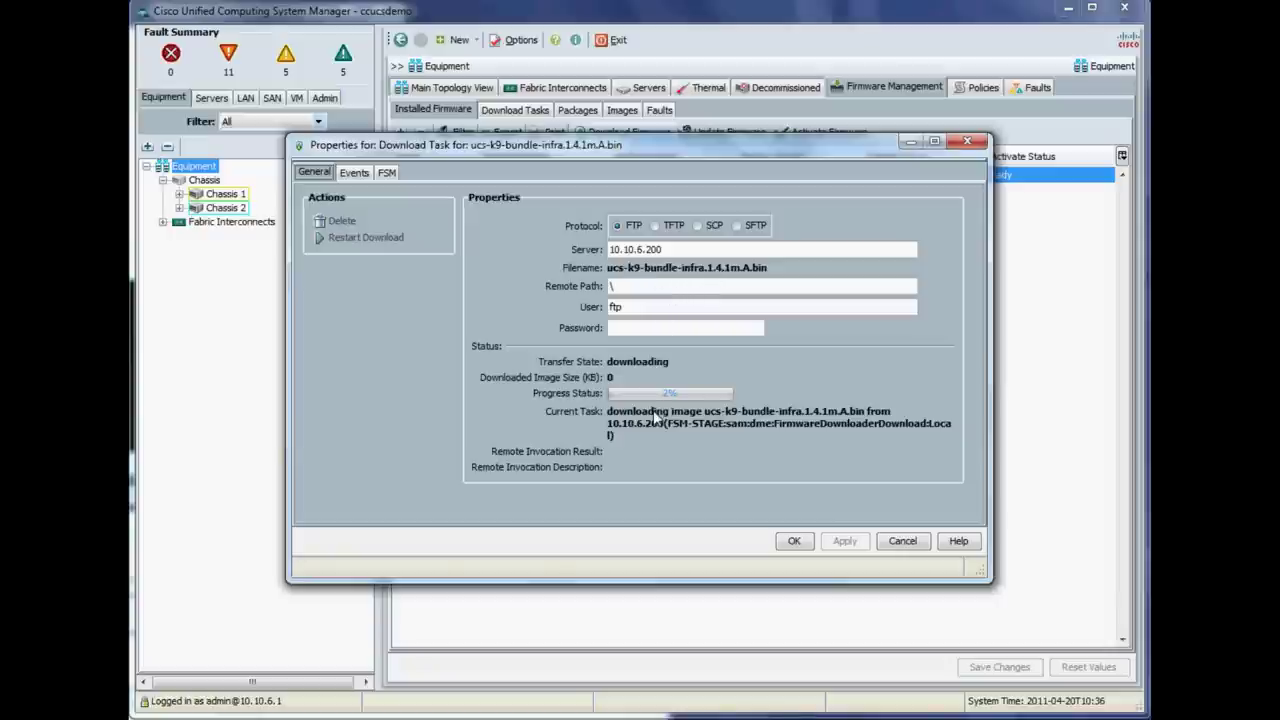
left_click(388, 174)
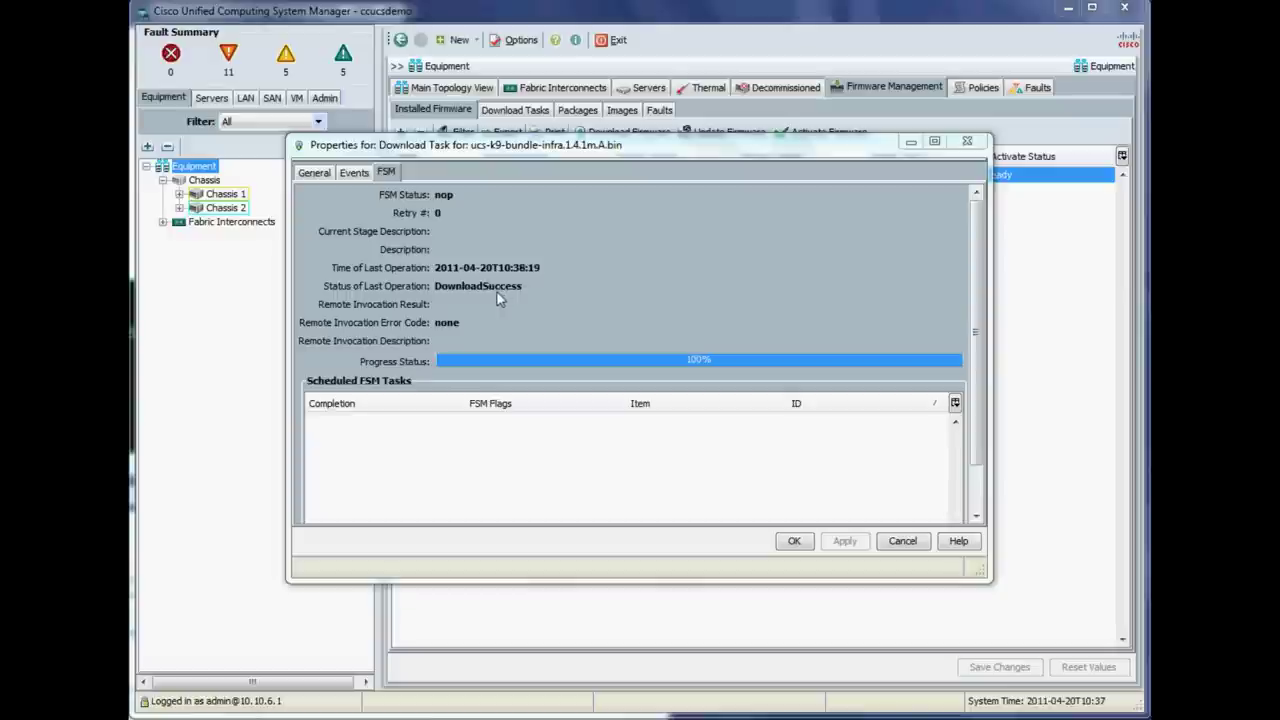
left_click(314, 173)
key("Escape")
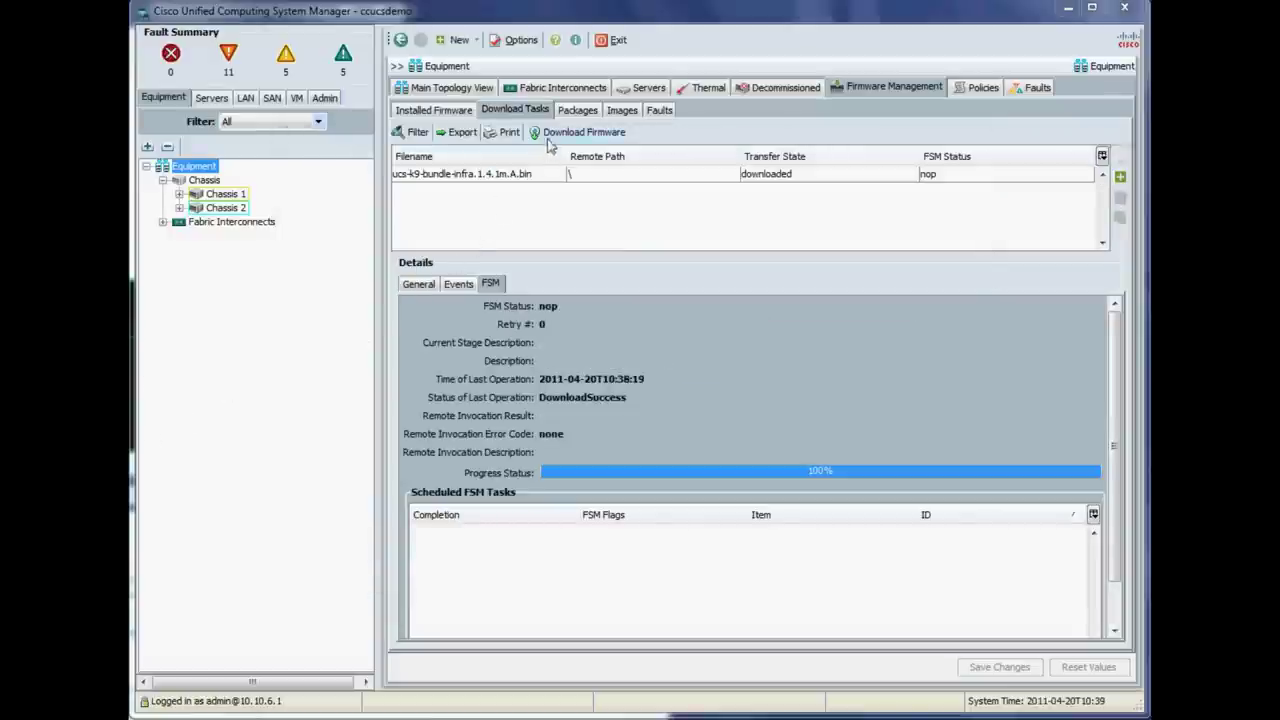
Start another FTP download from 10.10.6.200 with Remote Path \ and the FTP user
left_click(550, 137)
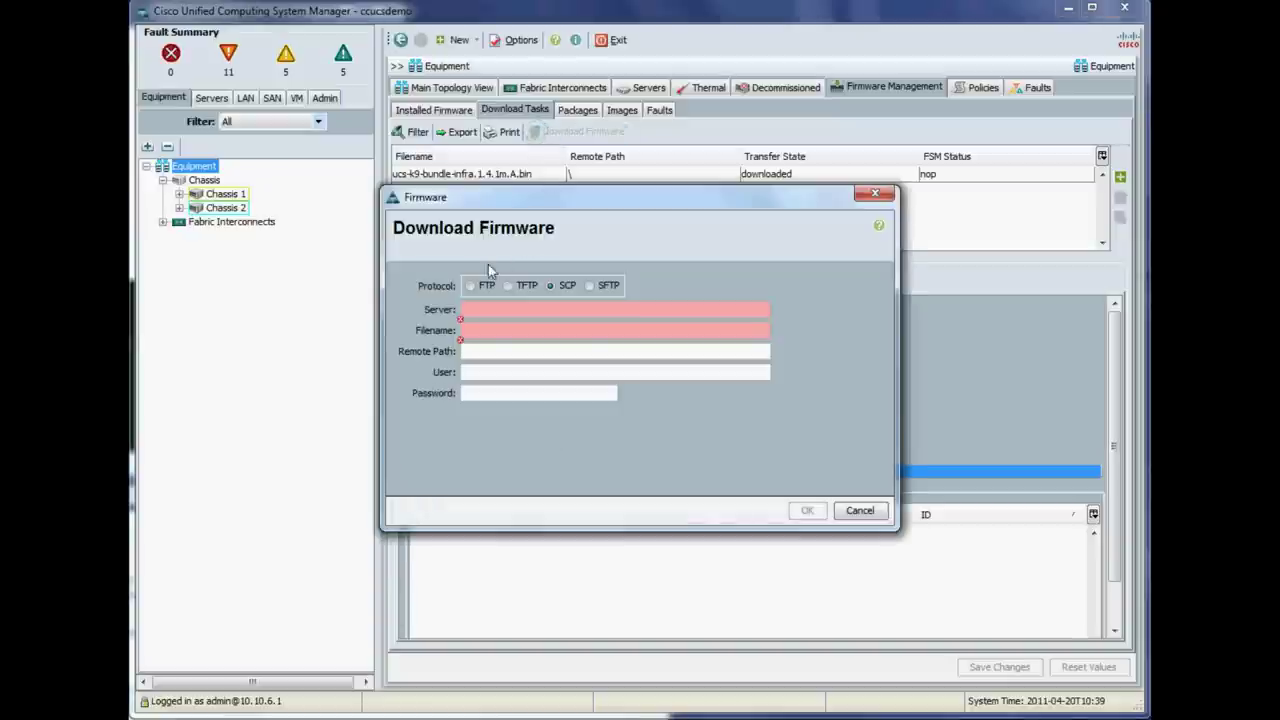
left_click(472, 288)
left_click(479, 310)
type("10.")
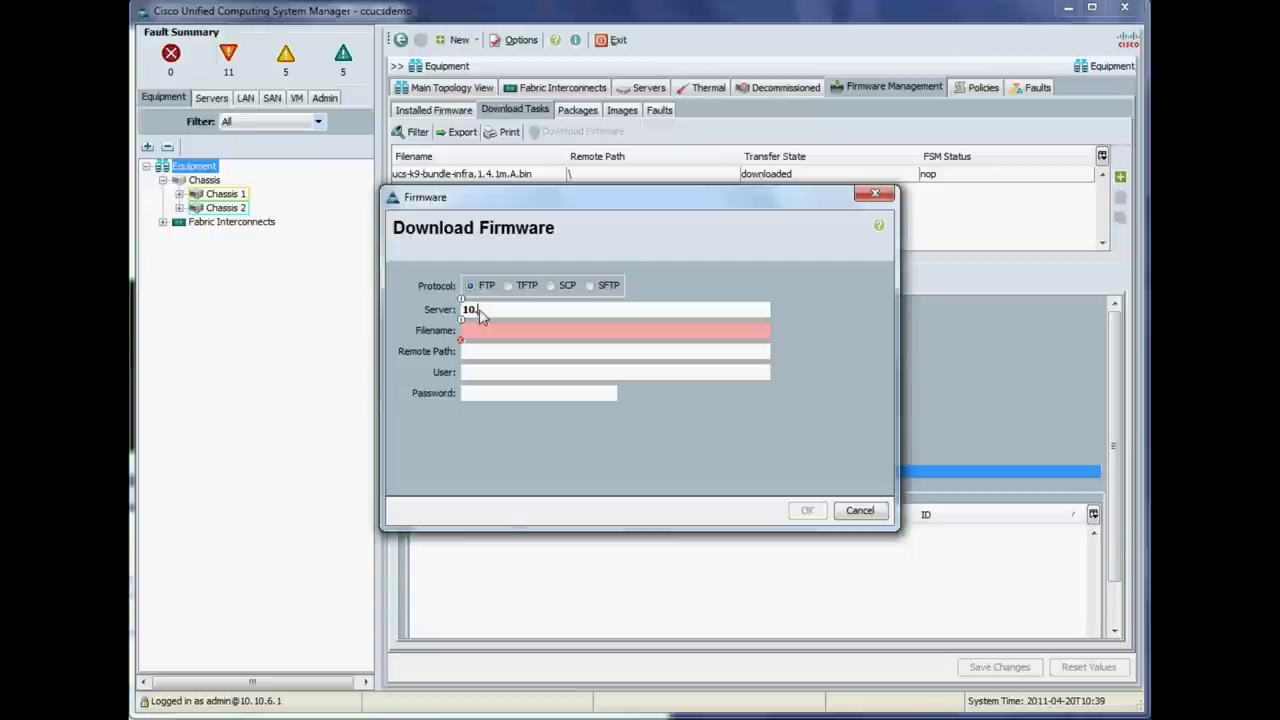
type("10.6.200")
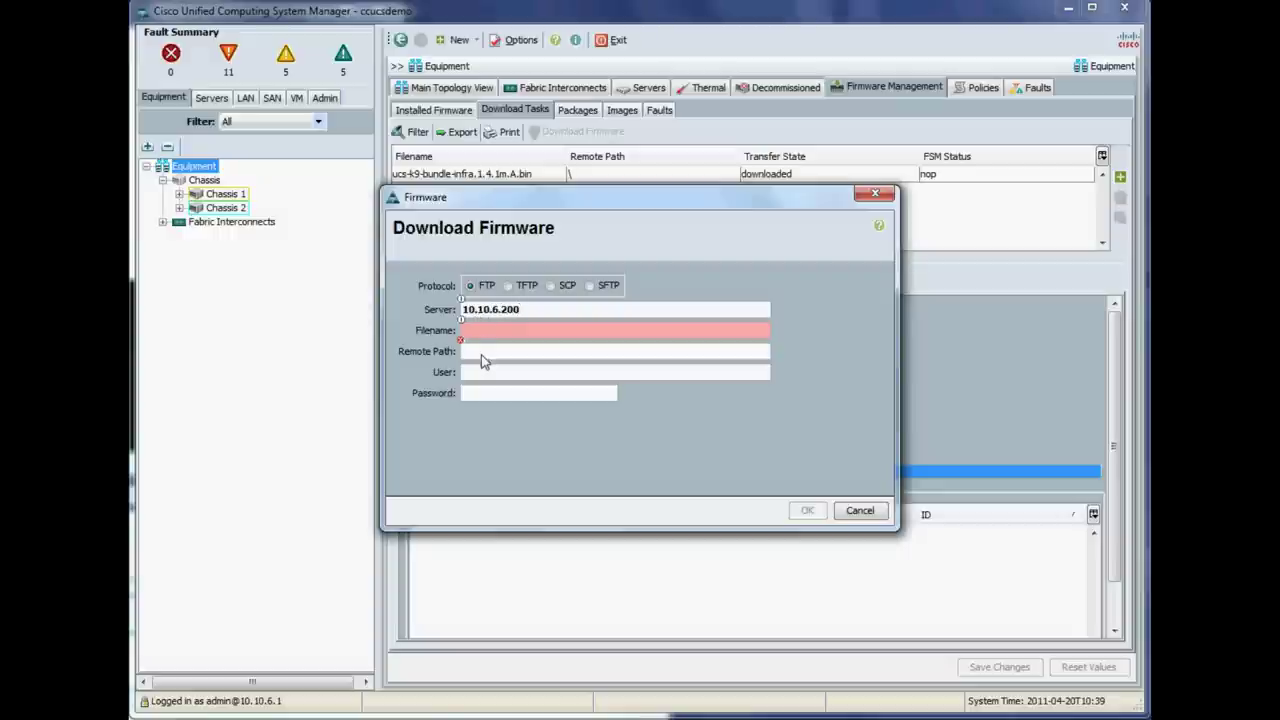
left_click(481, 352)
type("\\")
left_click(477, 373)
type("ftp")
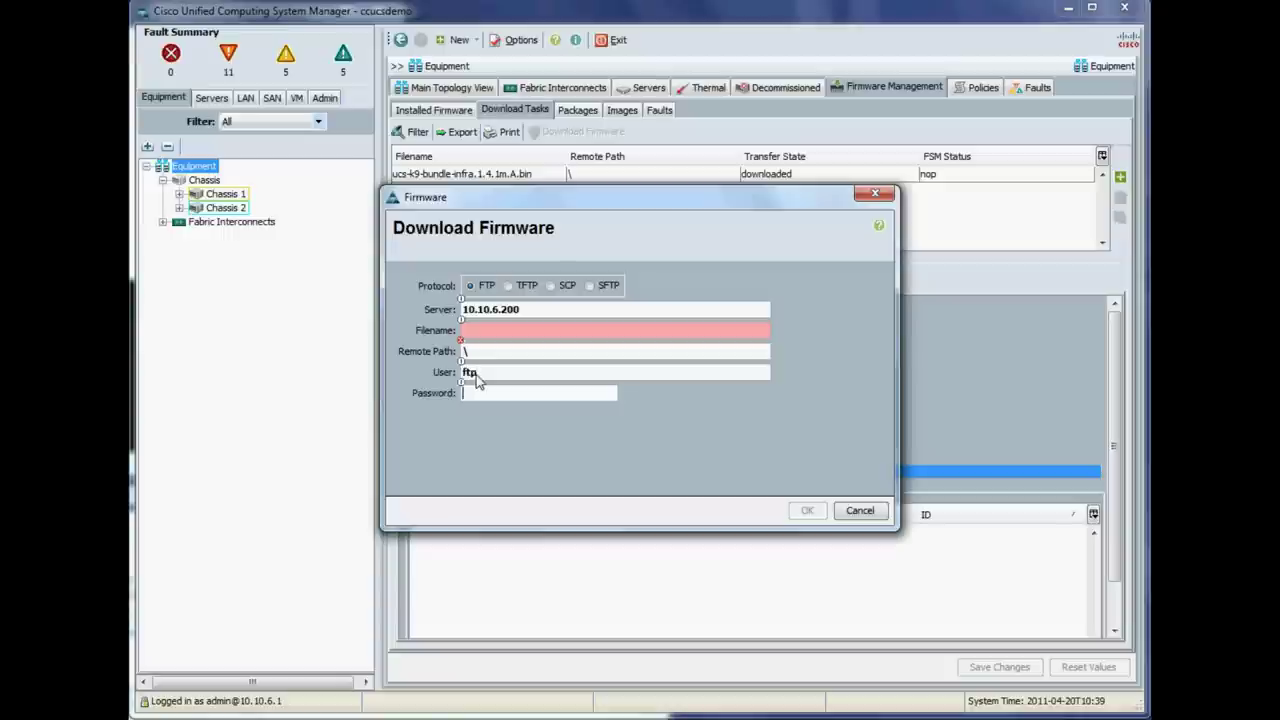
type("f")
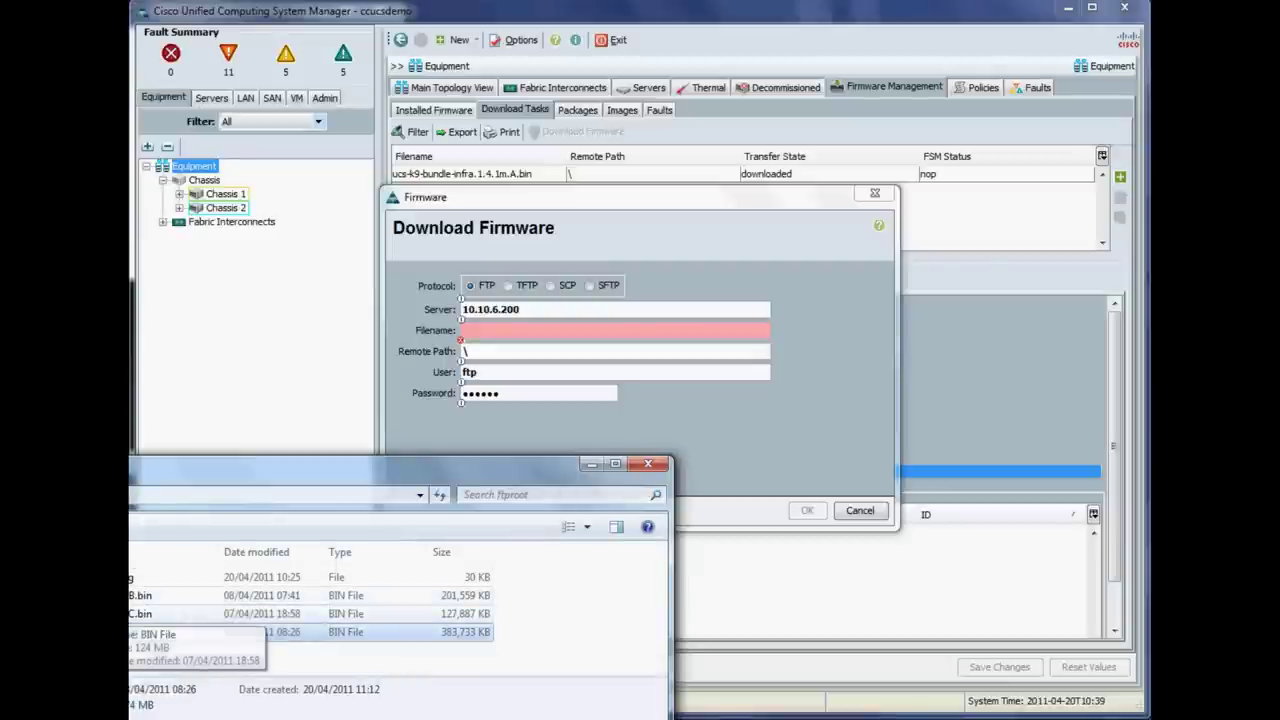
Copy the B-series bundle file name from its Properties, paste it as Filename, and submit
right_click(150, 595)
left_click(158, 585)
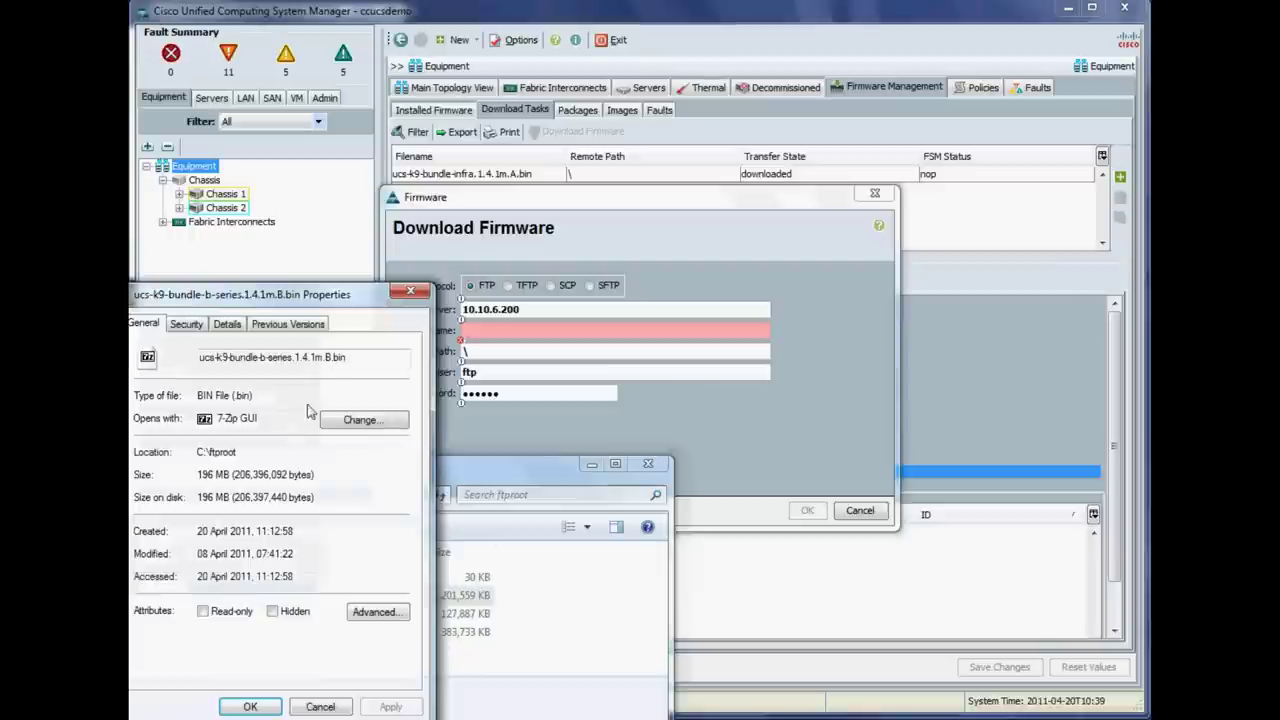
left_click_drag(342, 372, 186, 374)
key("ctrl+c")
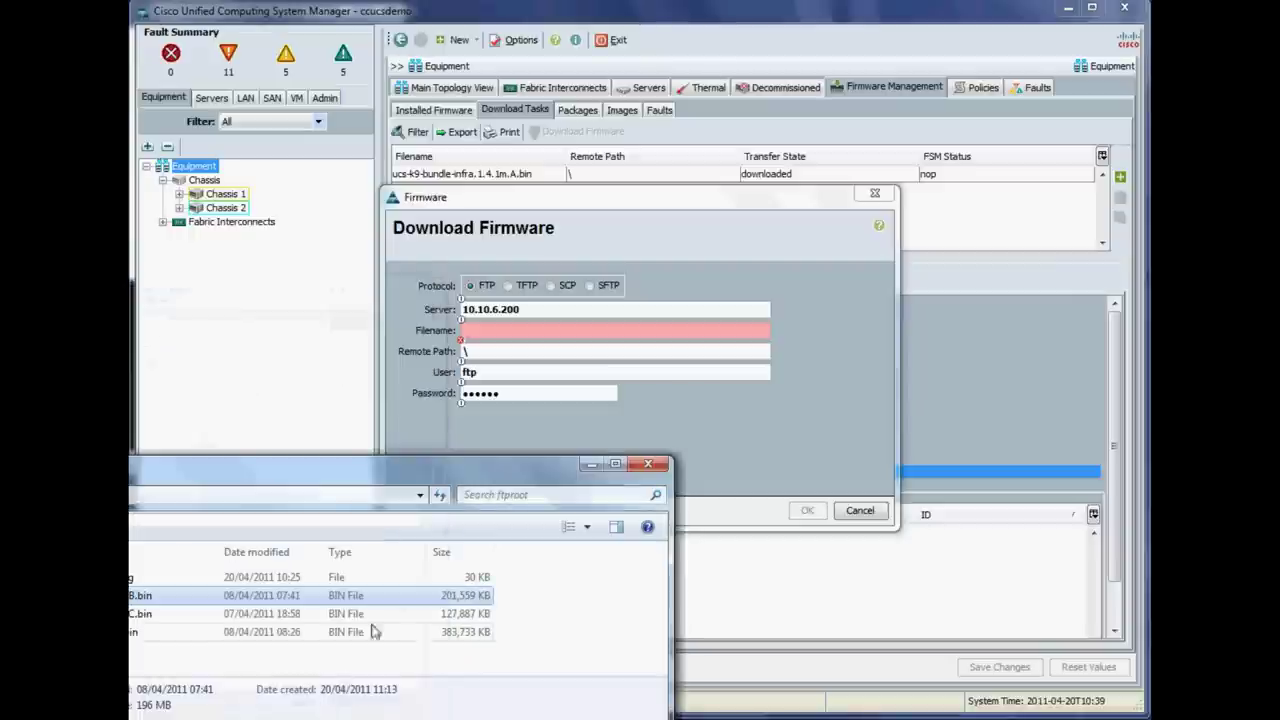
left_click(320, 706)
left_click(478, 328)
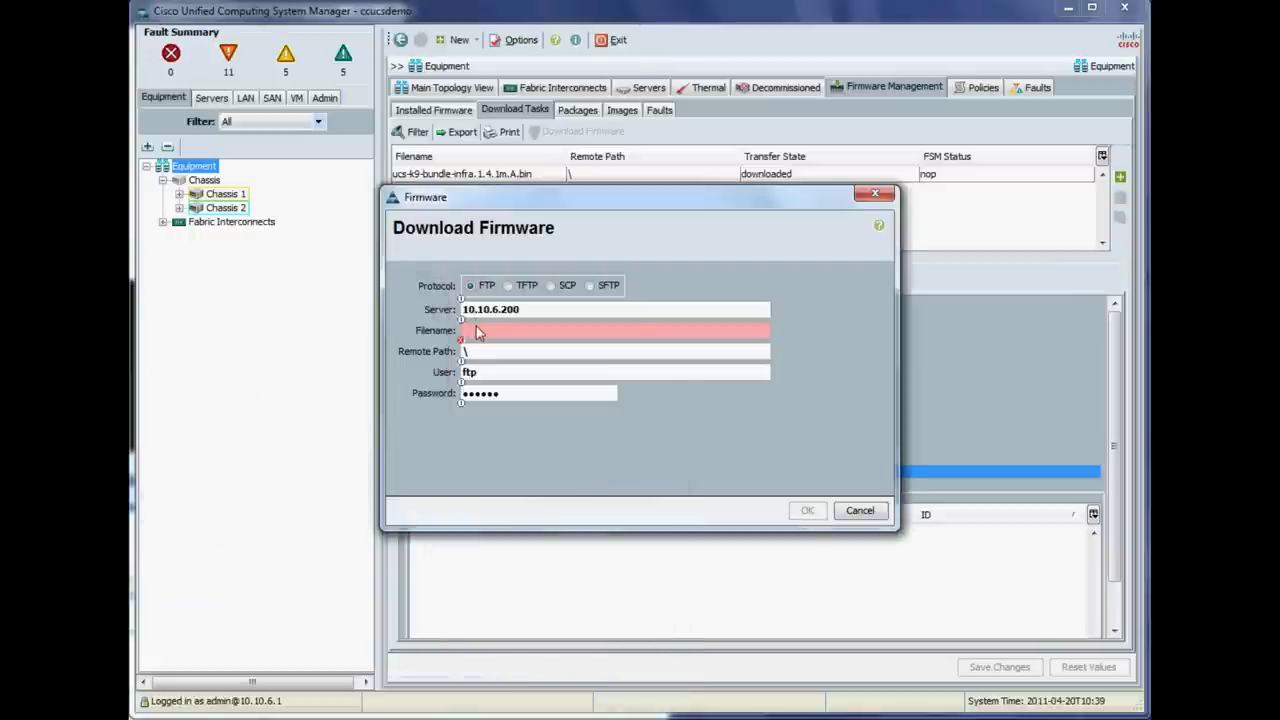
key("ctrl+v")
left_click(807, 511)
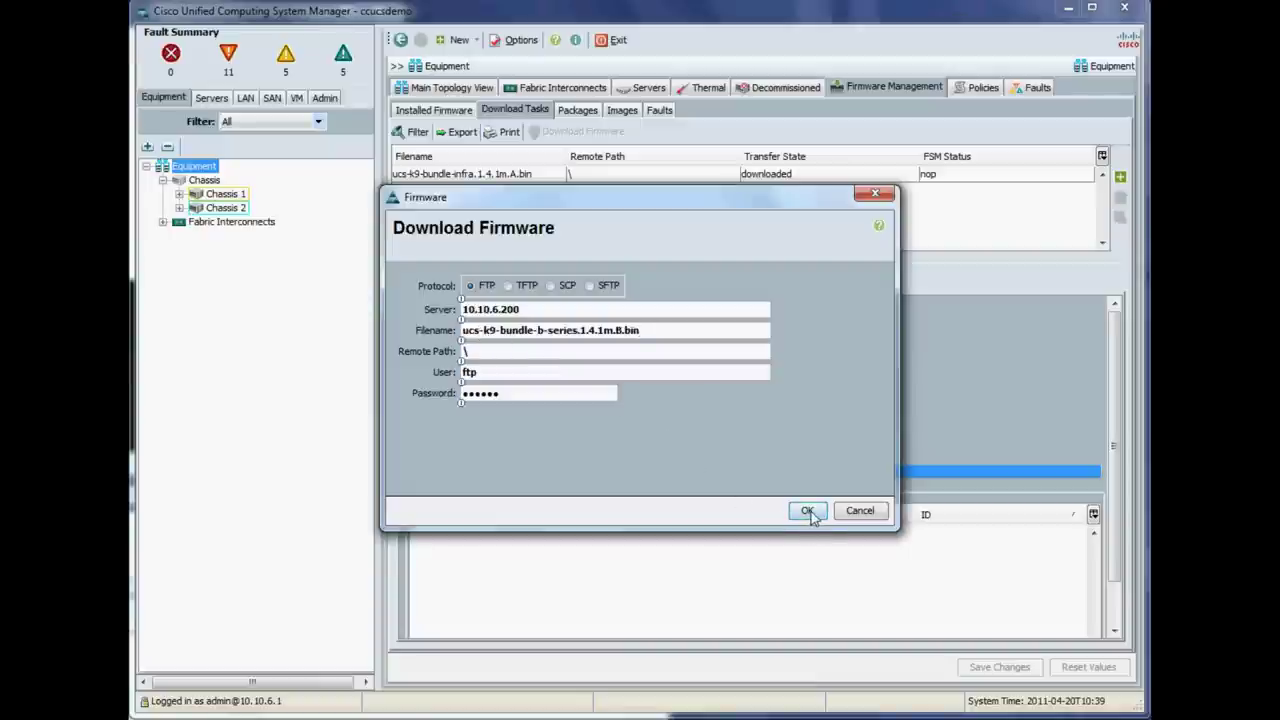
Review the B-series download task's details until ucs-k9-bundle-b-series.1.4.1m.B.bin is downloaded
left_click(560, 361)
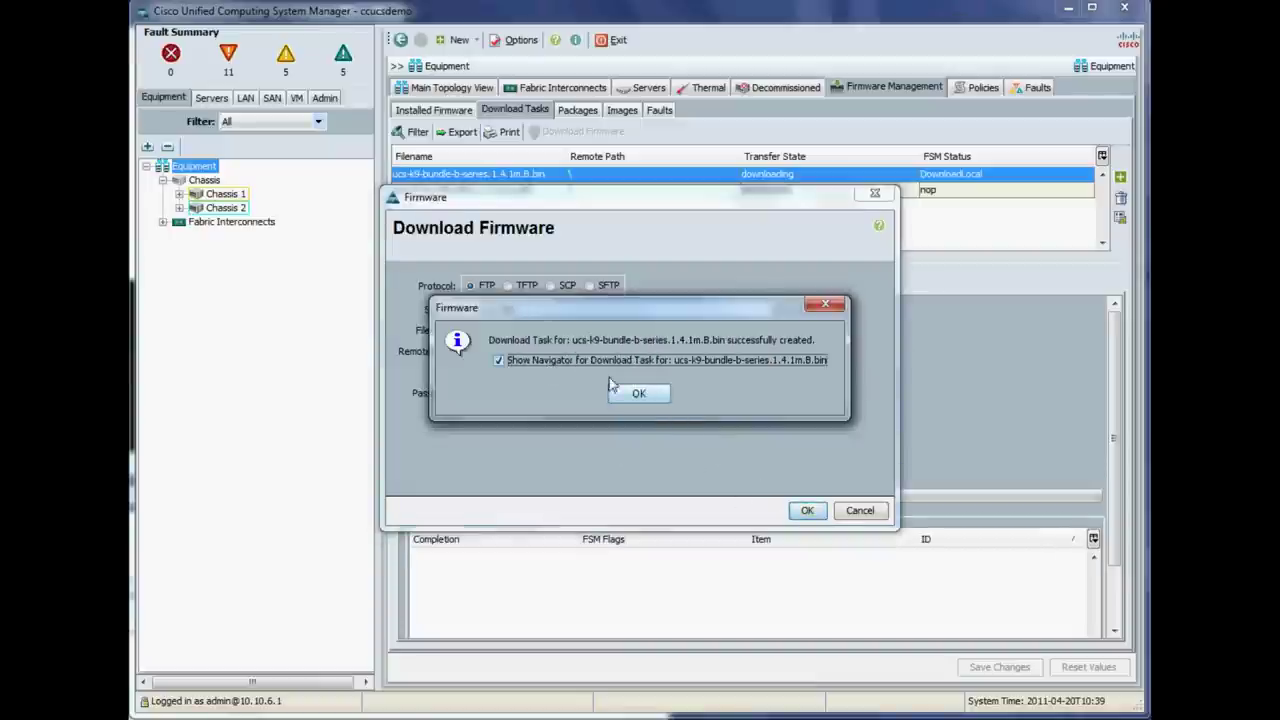
left_click(639, 394)
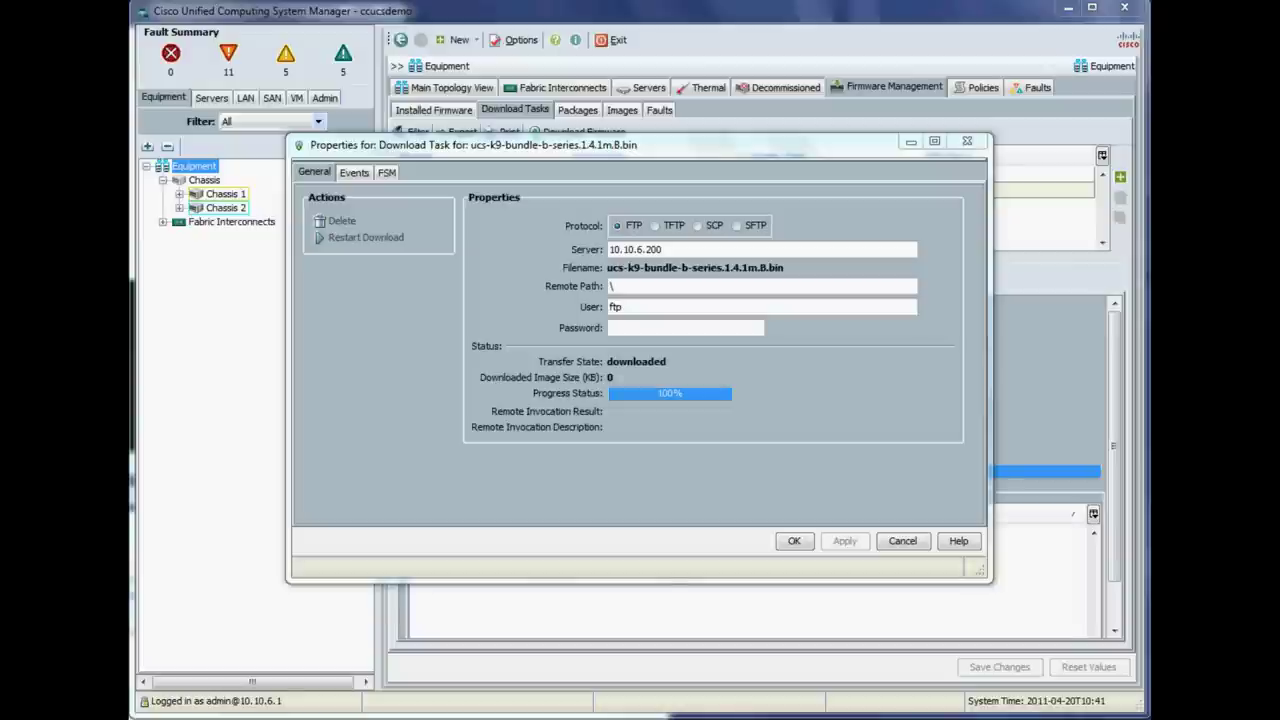
left_click(794, 540)
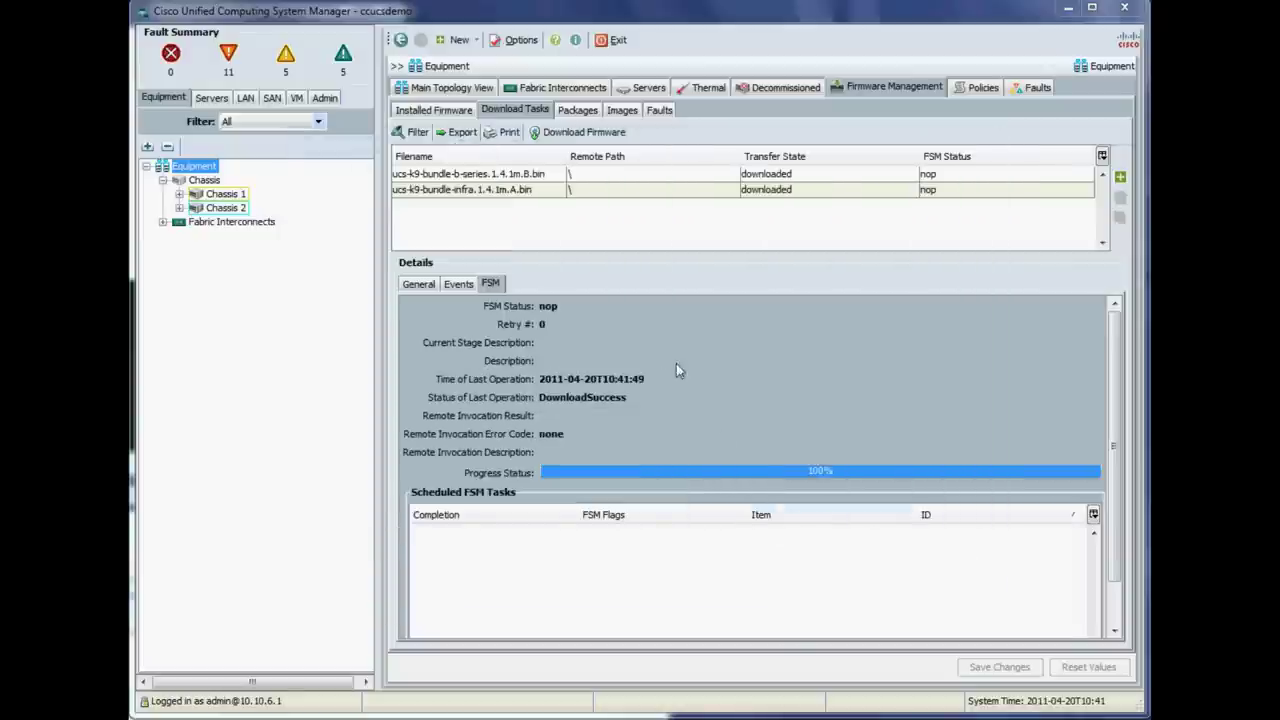
left_click(545, 132)
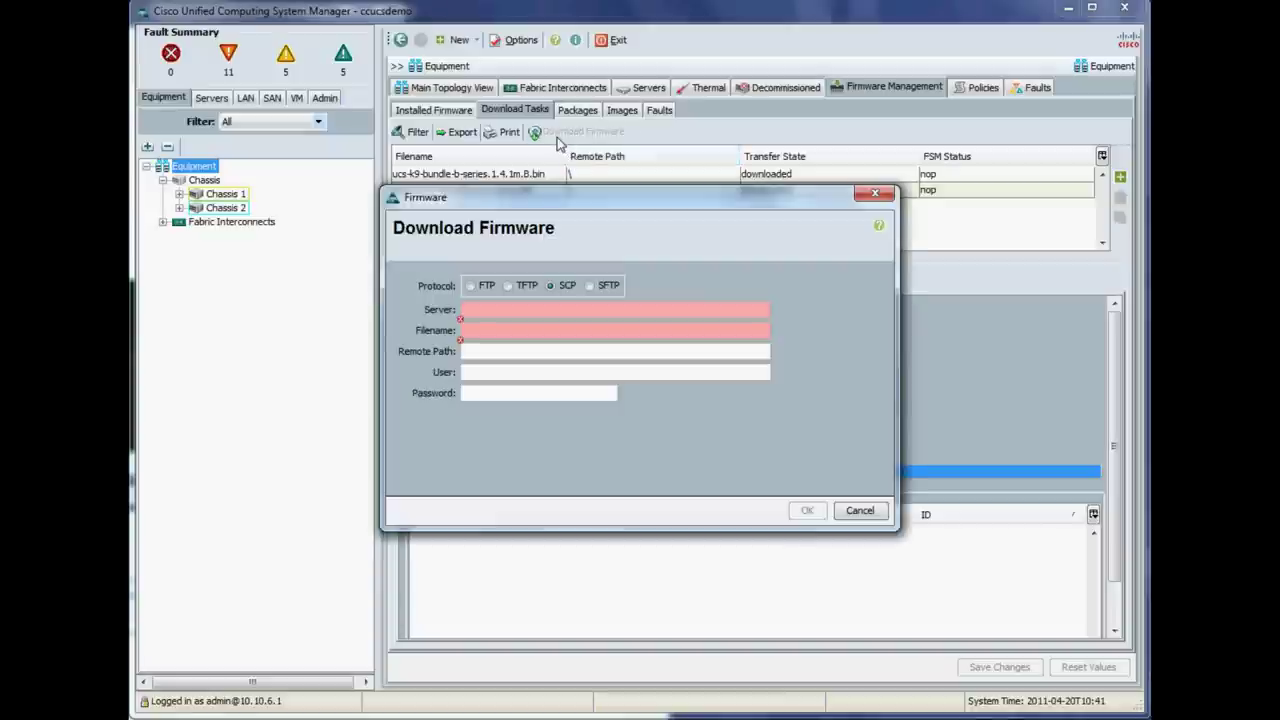
Set the download to FTP from server 10.10.6.200 and enter the FTP user and password
left_click(472, 286)
left_click(478, 311)
type("10.10.6.200")
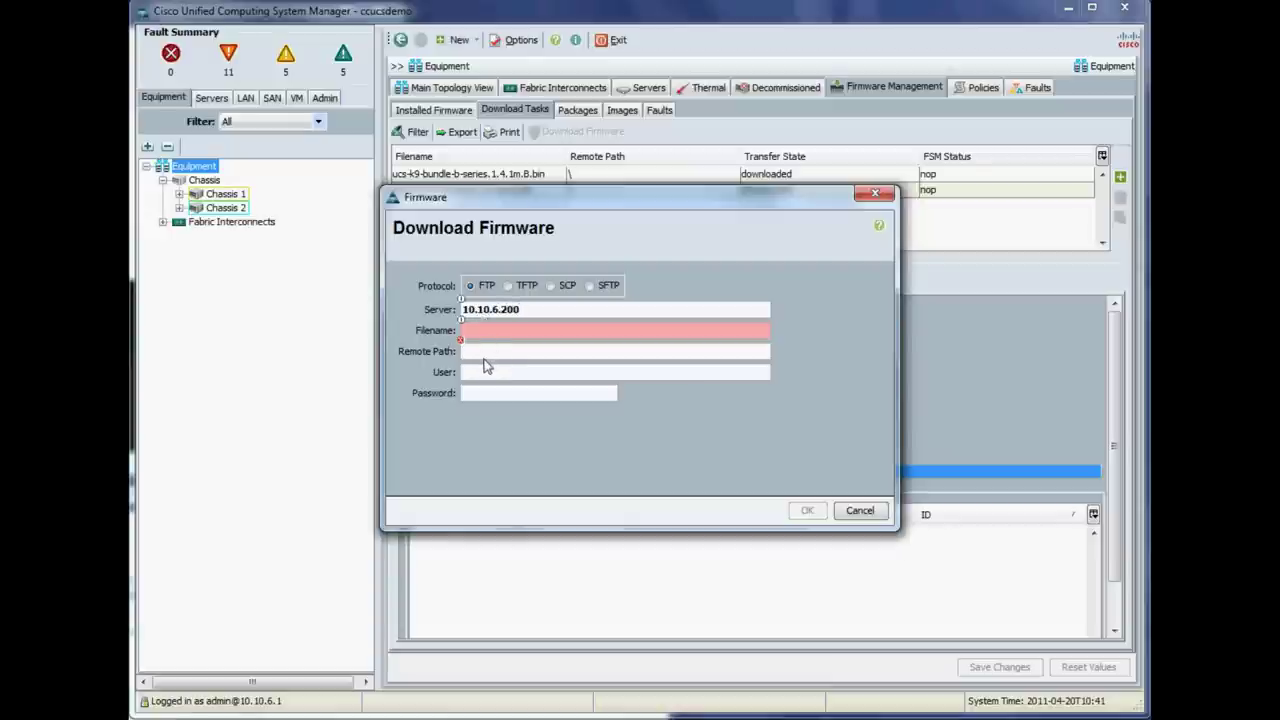
left_click(481, 372)
type("ftp")
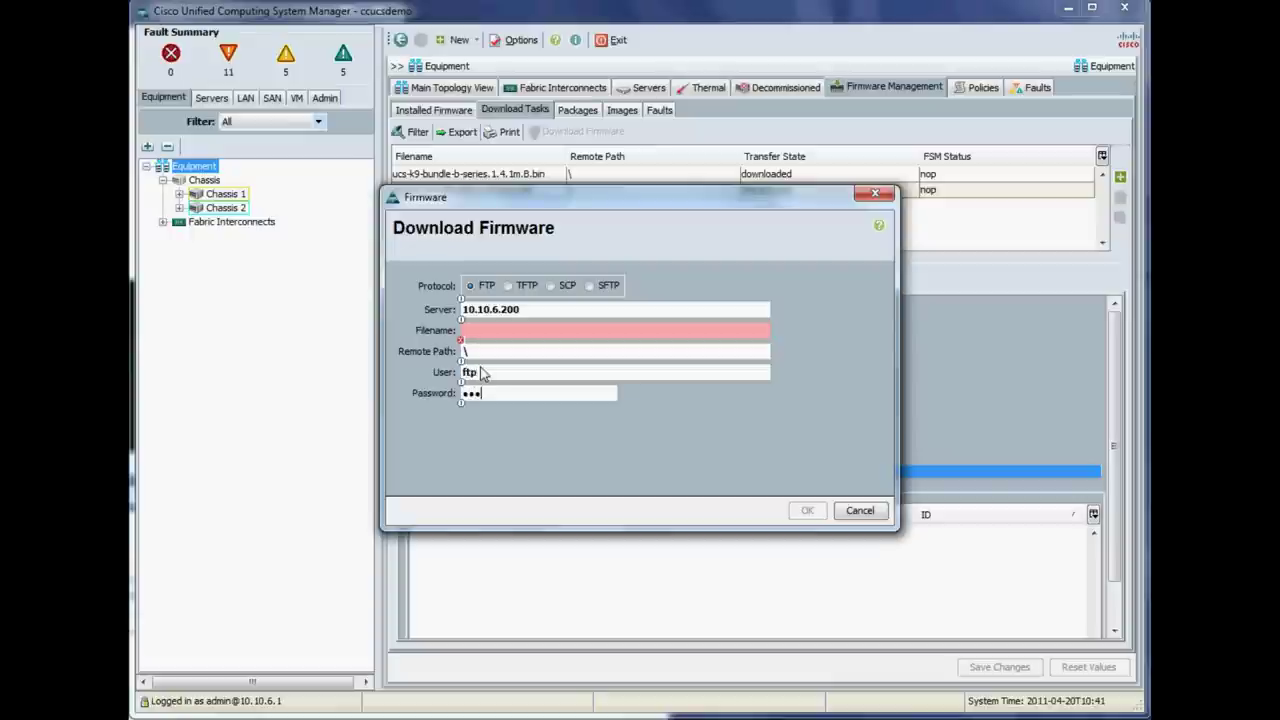
type("******")
left_click(481, 340)
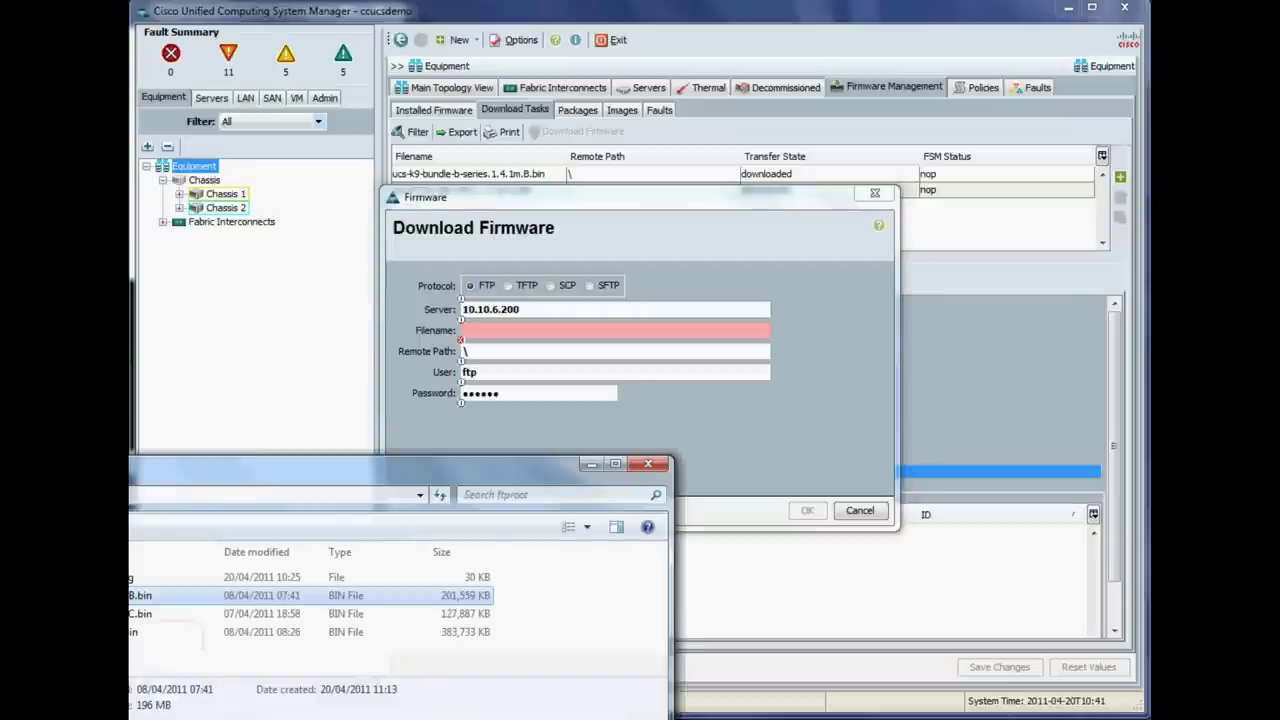
Copy and paste ucs-k9-bundle-c-series.1.4.1m.C.bin as Filename and create the download task
left_click(200, 613)
right_click(200, 613)
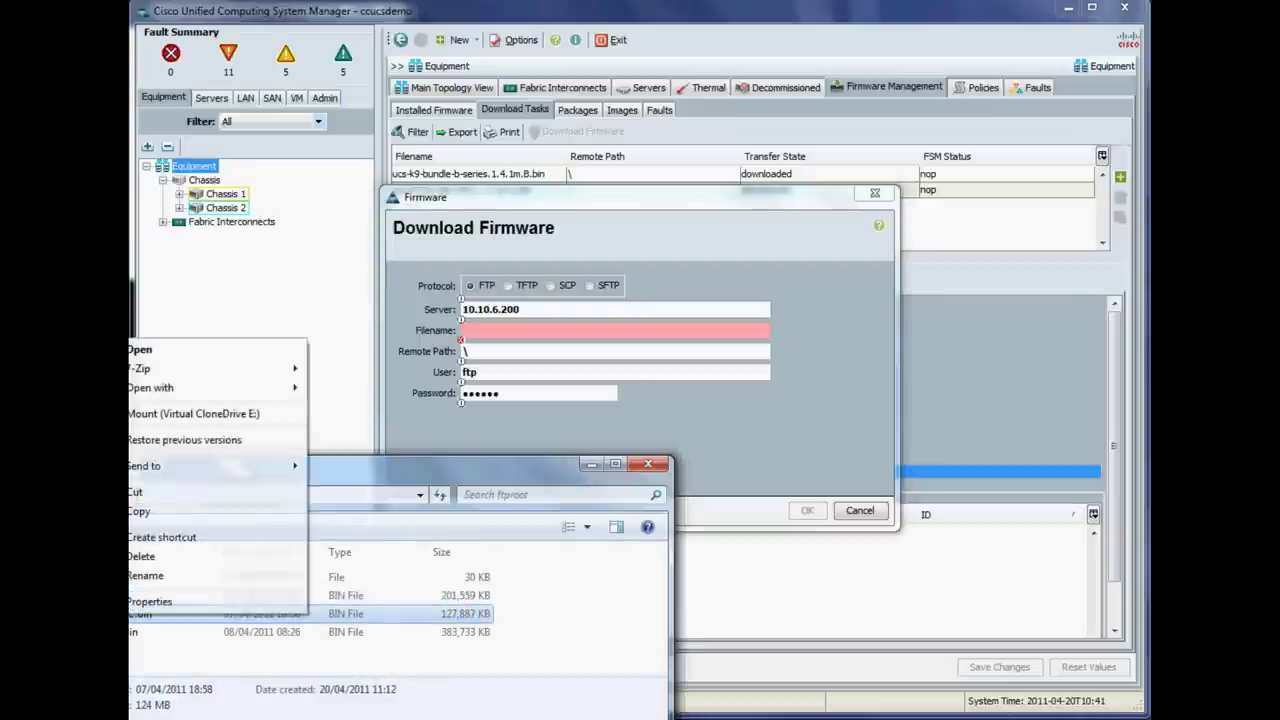
left_click(230, 600)
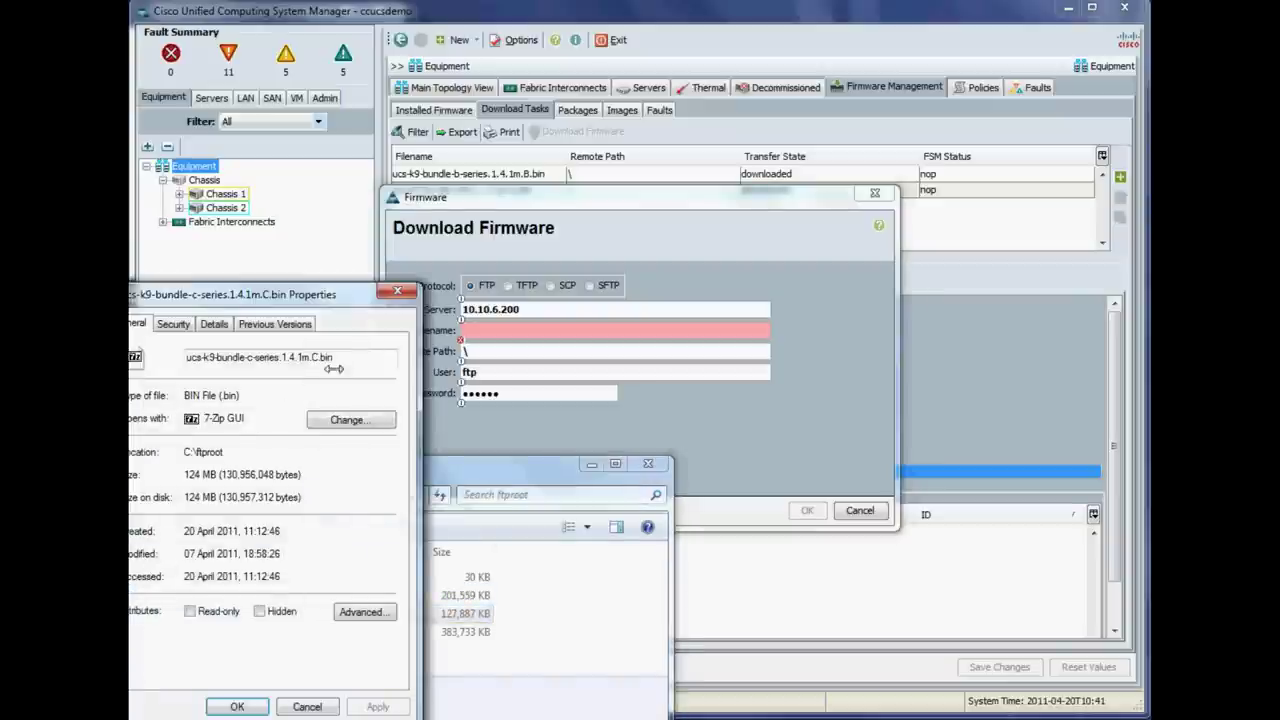
left_click_drag(338, 357, 177, 360)
key("ctrl+c")
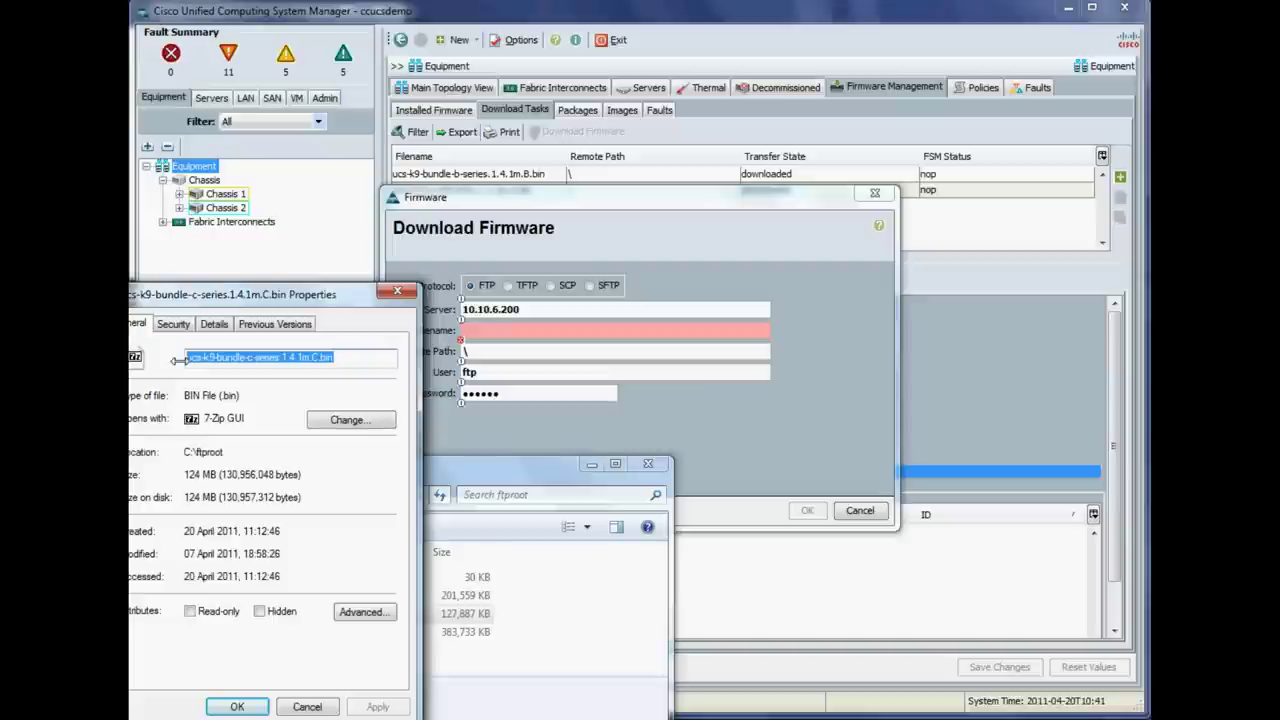
left_click(306, 707)
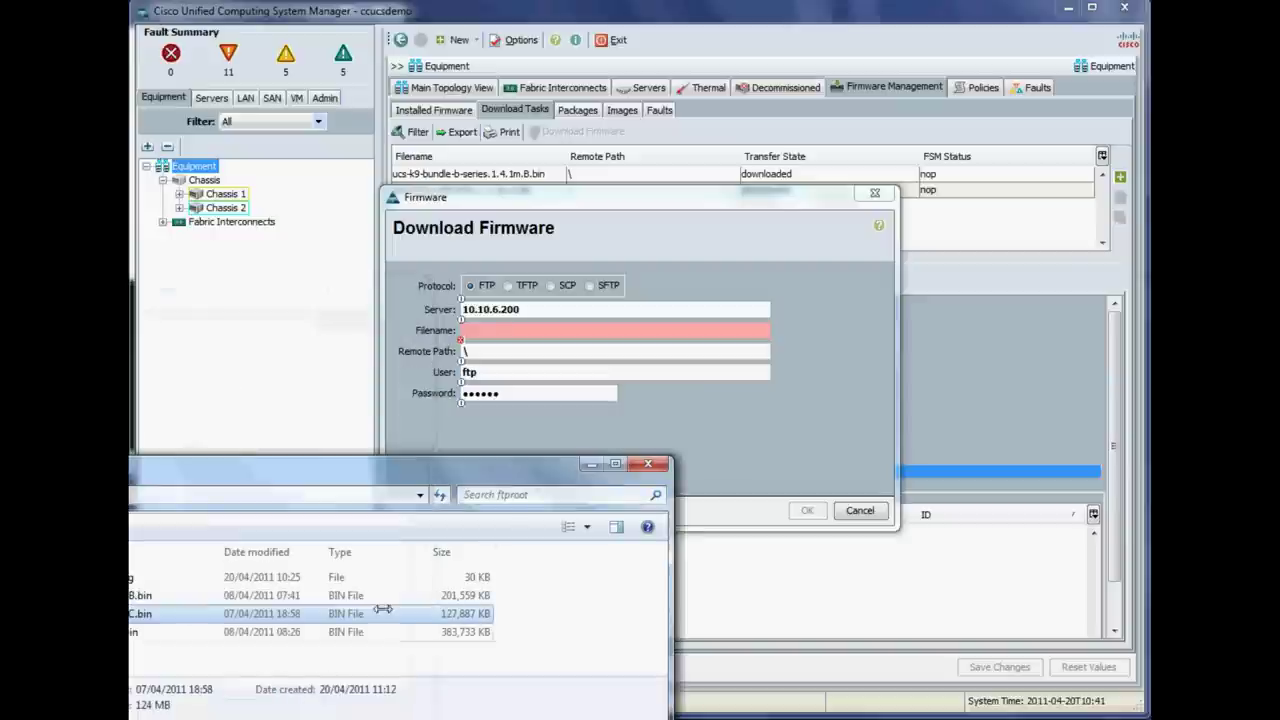
left_click(500, 334)
key("ctrl+v")
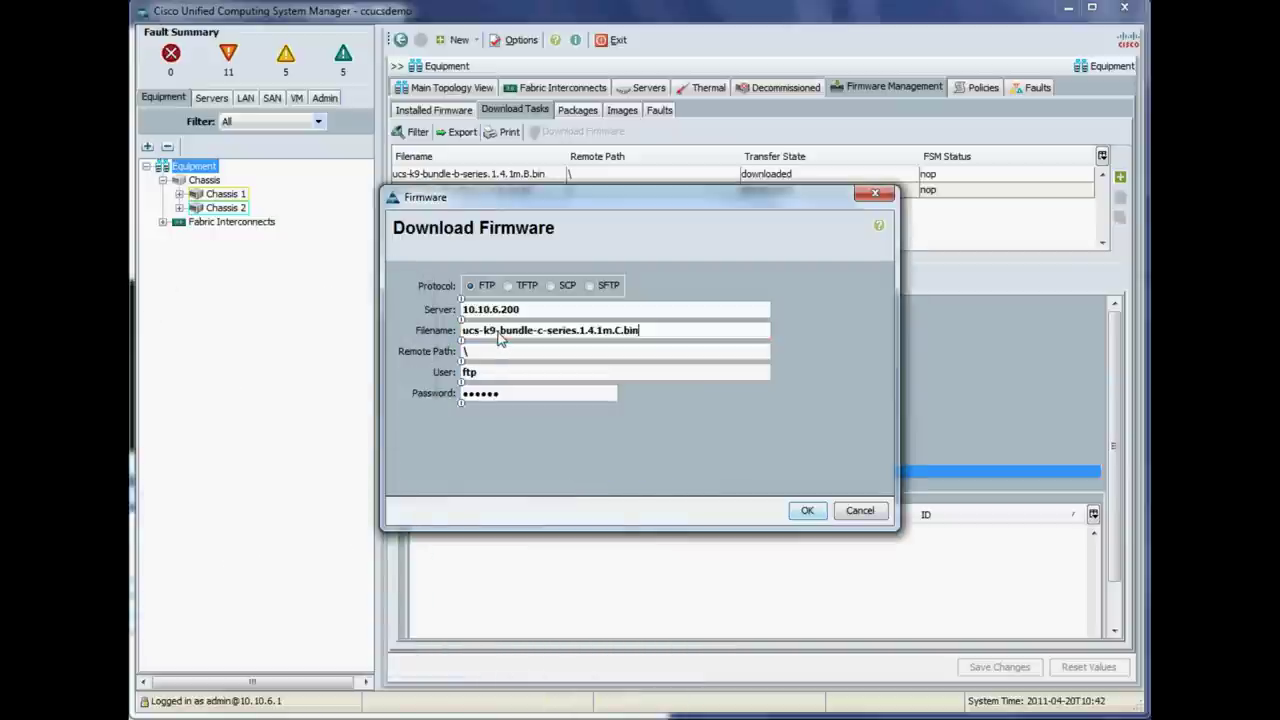
left_click(807, 510)
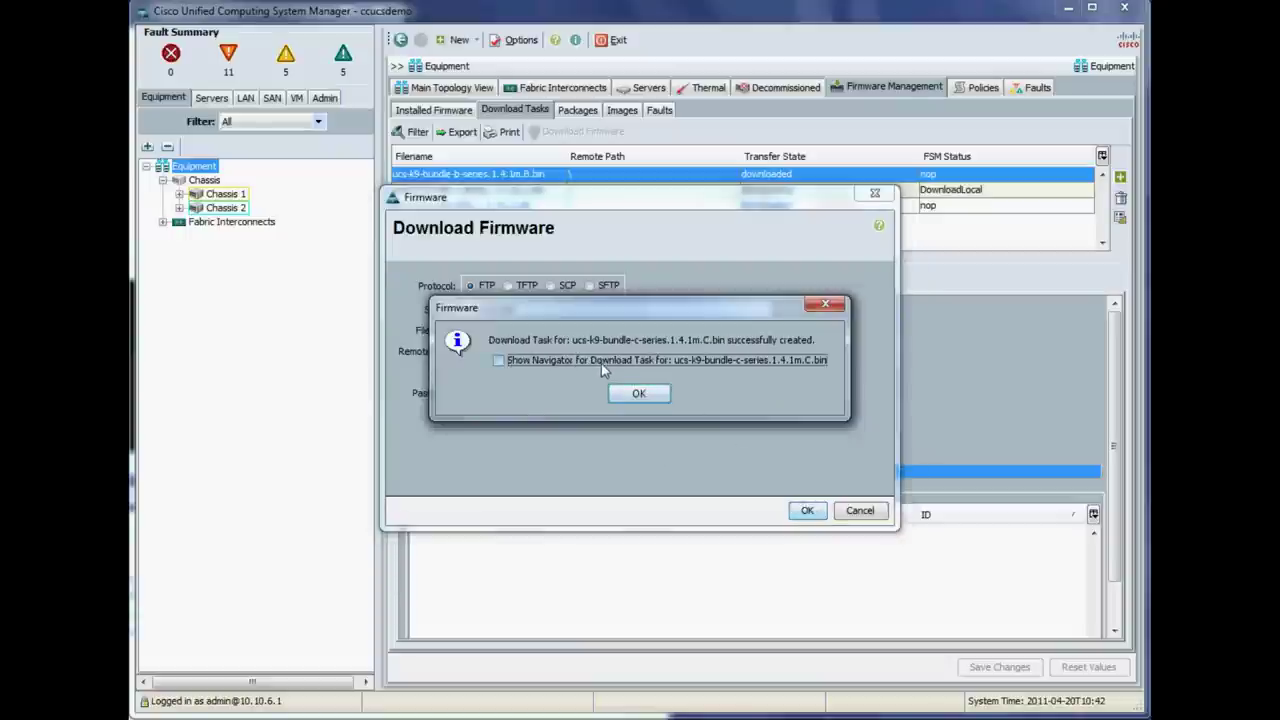
left_click(638, 393)
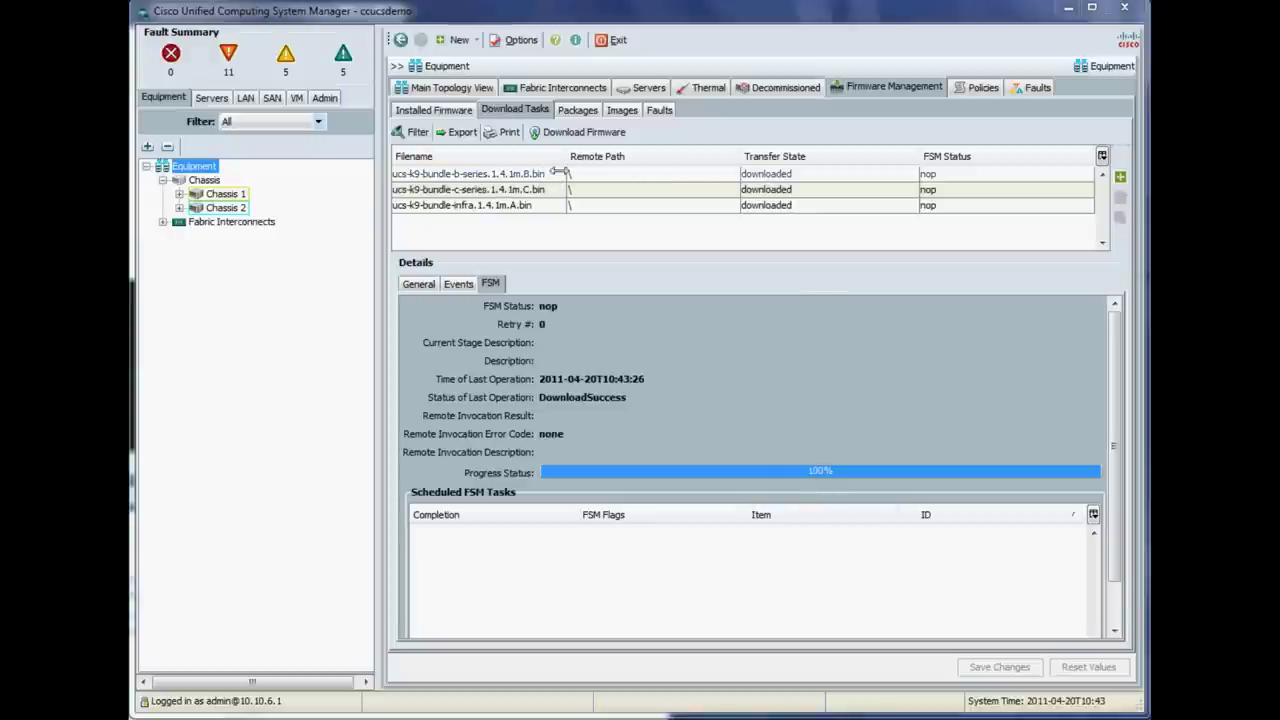
left_click(575, 112)
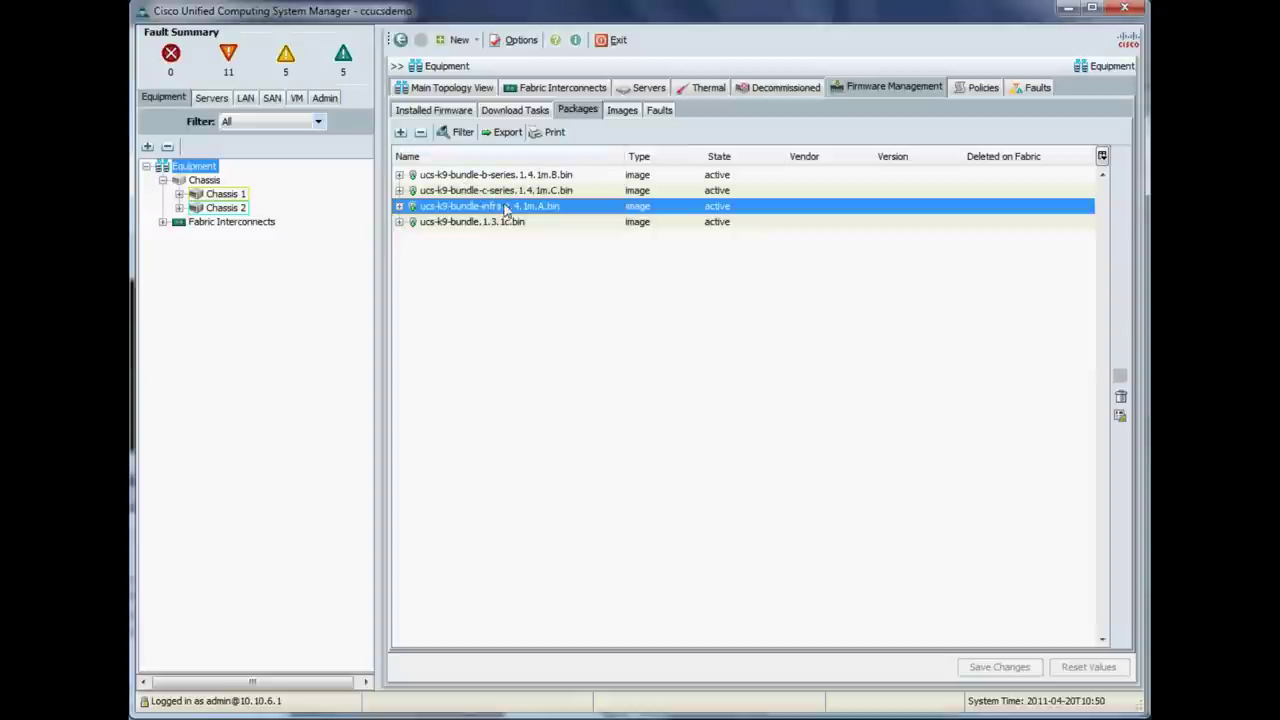
Expand and collapse the infra, B-series and C-series bundle rows to inspect their .bin images
left_click(399, 206)
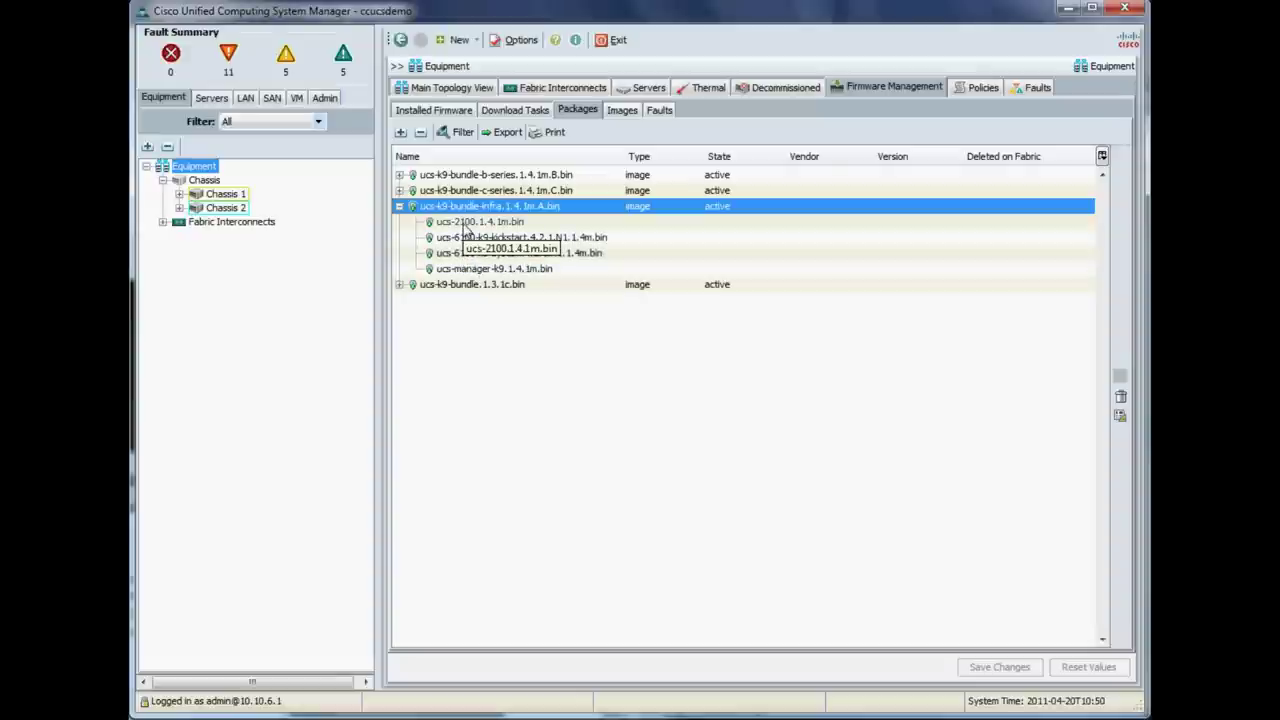
left_click(399, 206)
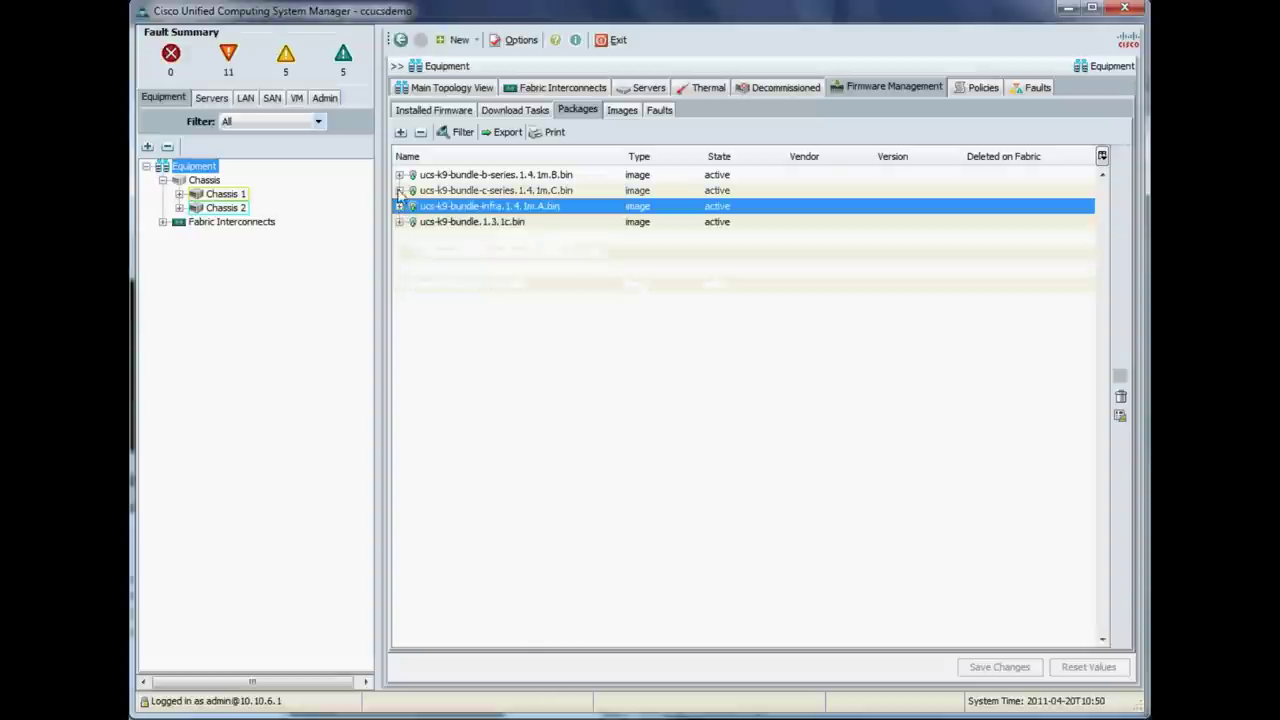
left_click(399, 174)
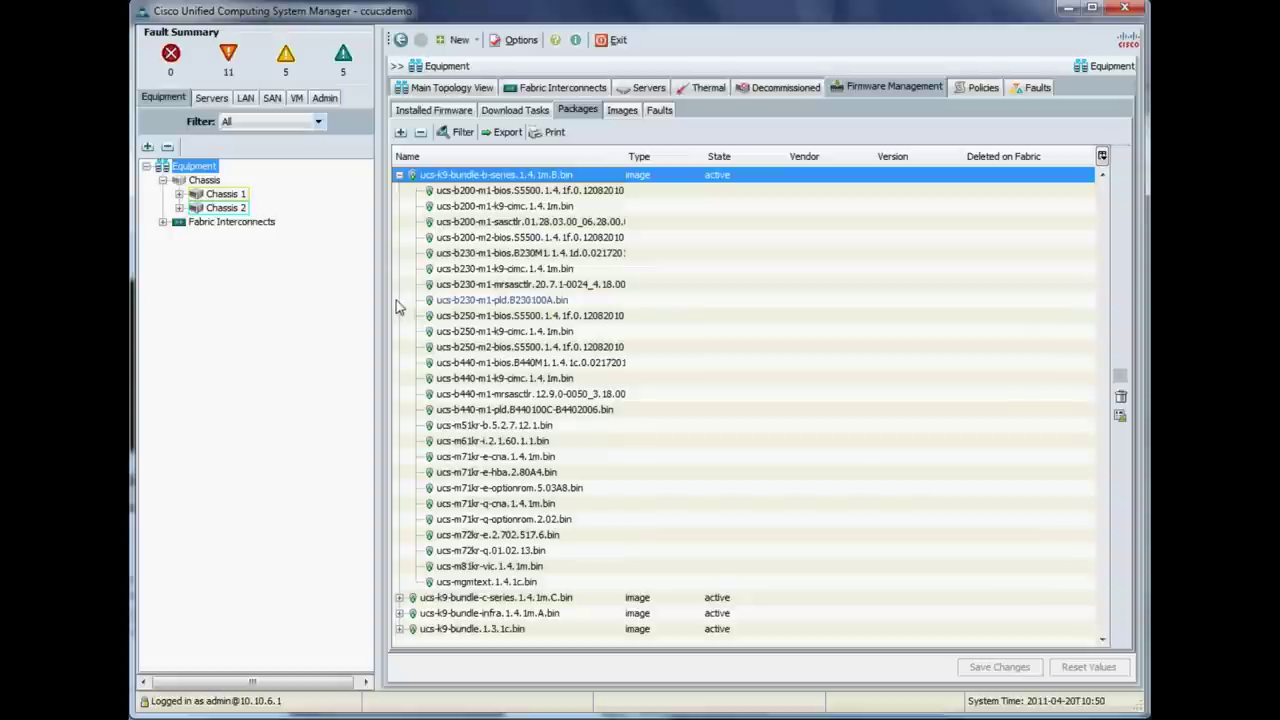
left_click(399, 174)
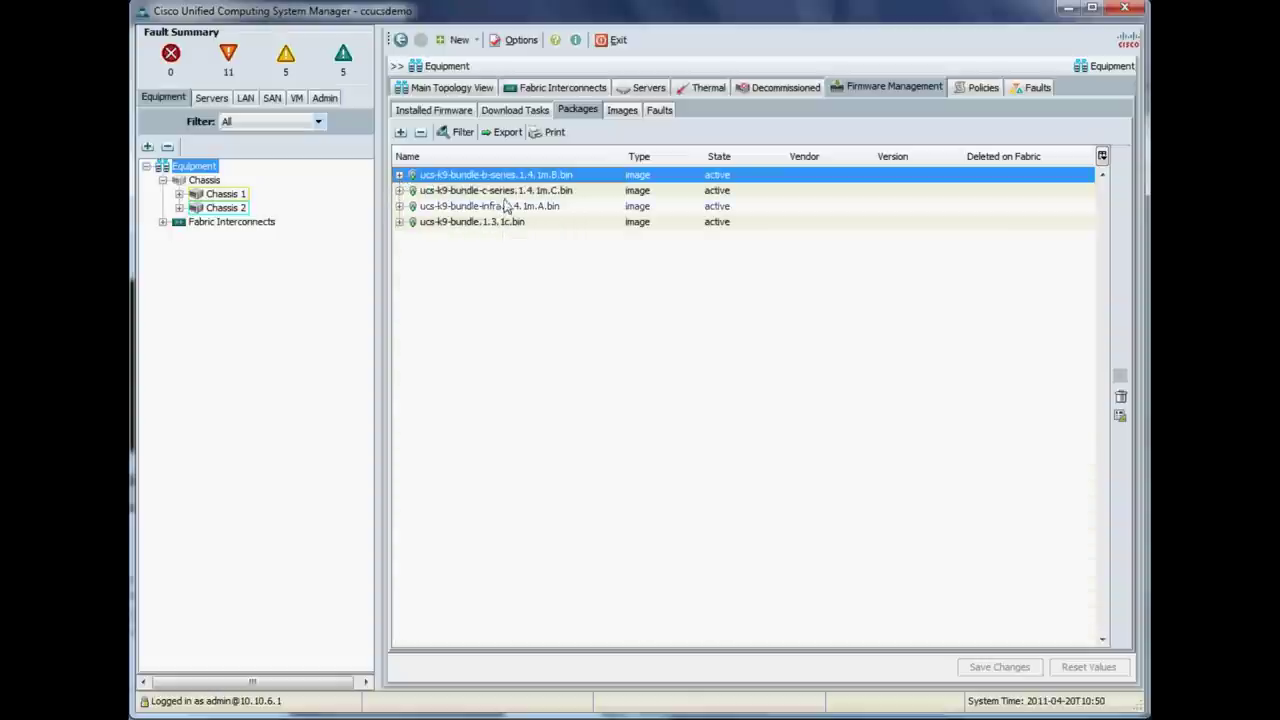
left_click(399, 190)
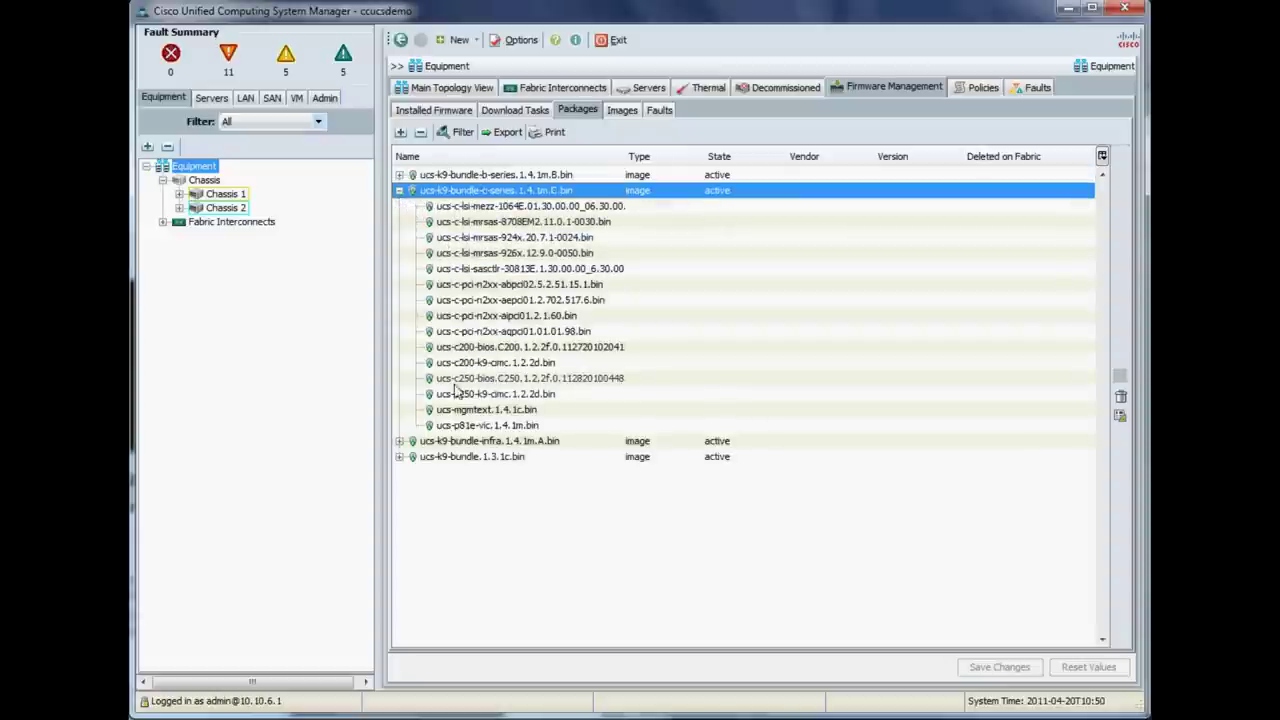
left_click(399, 190)
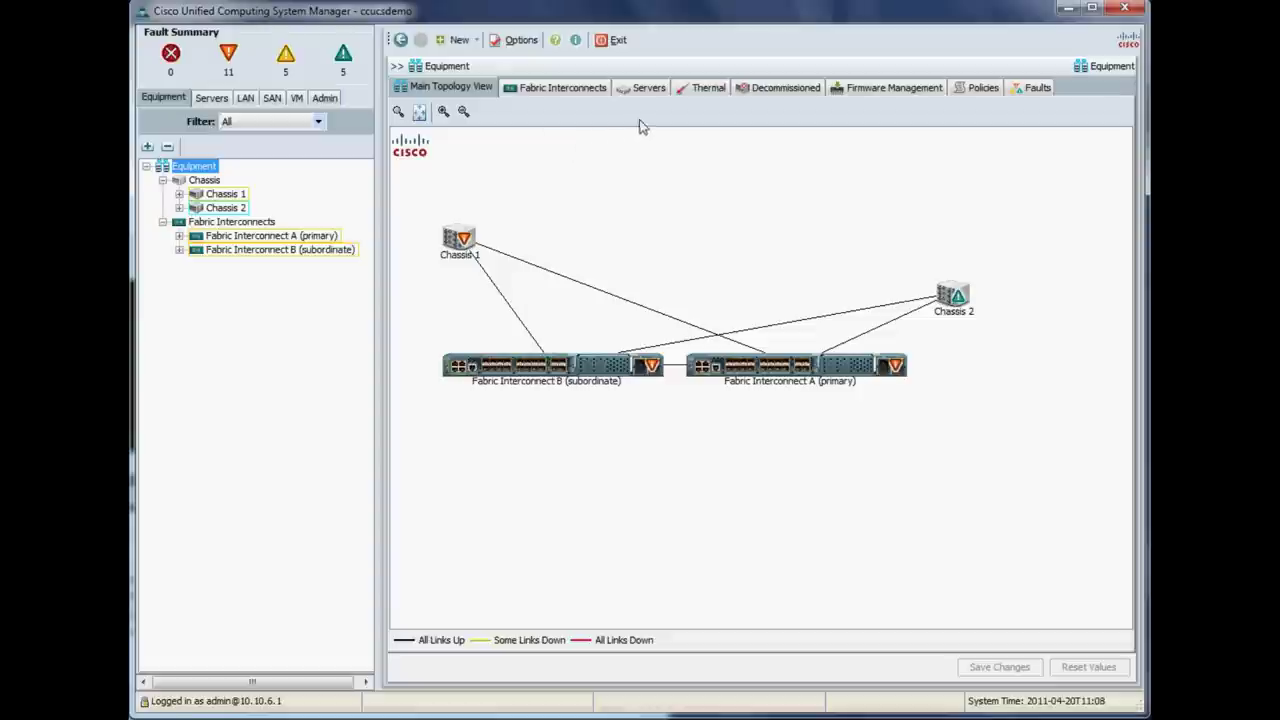
Show the Installed Firmware list with UCS Manager at version 1.3(1c)
left_click(858, 94)
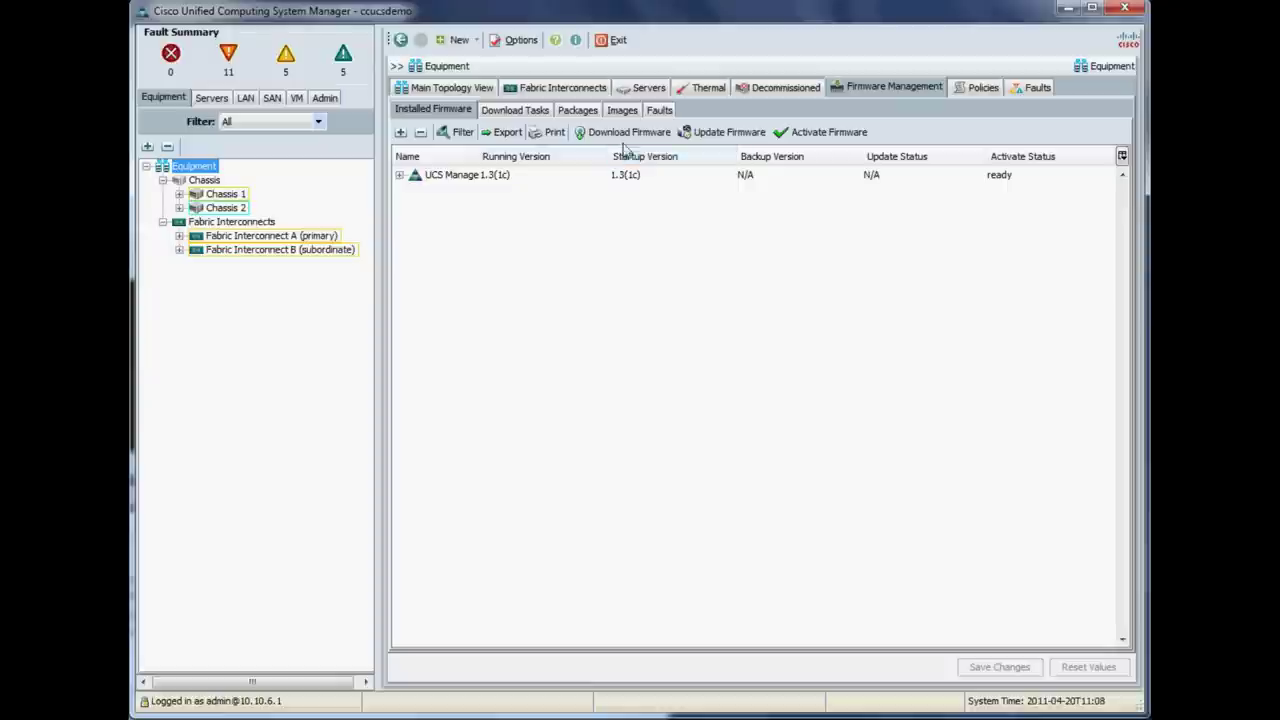
Open Update Firmware and inspect Chassis 1's servers and IO modules with their firmware versions
left_click(712, 135)
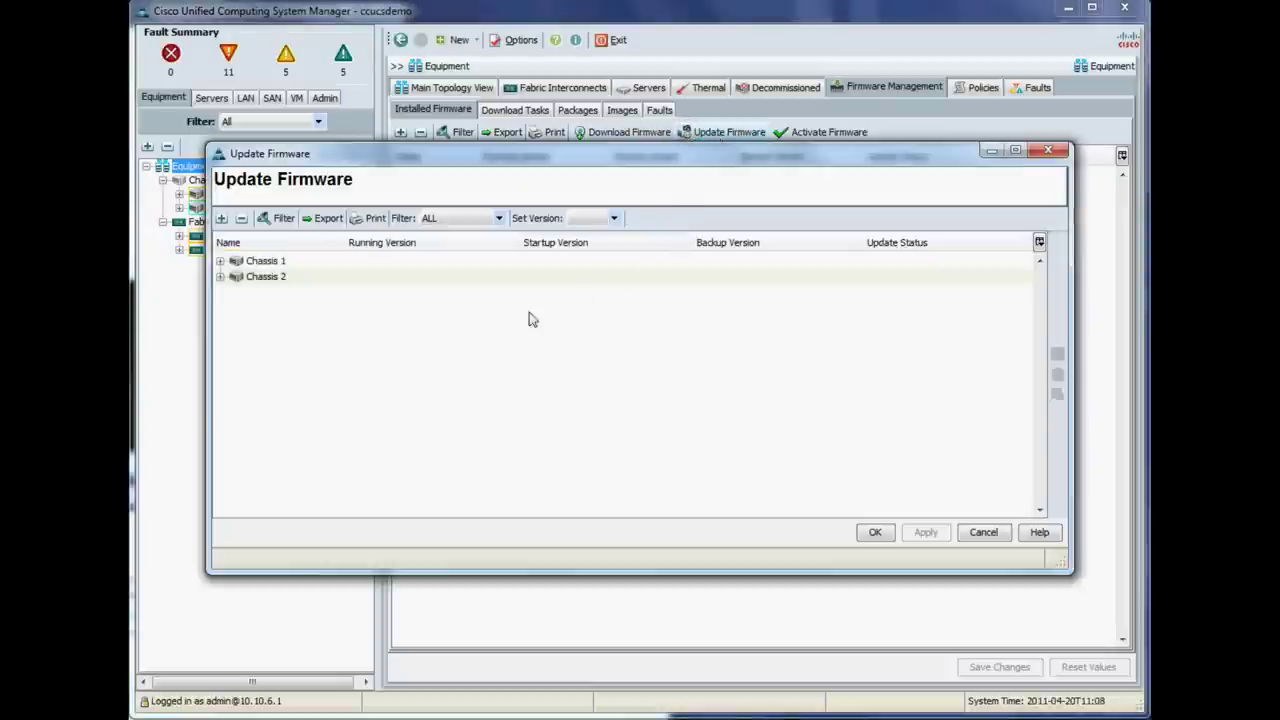
left_click(220, 261)
left_click(237, 292)
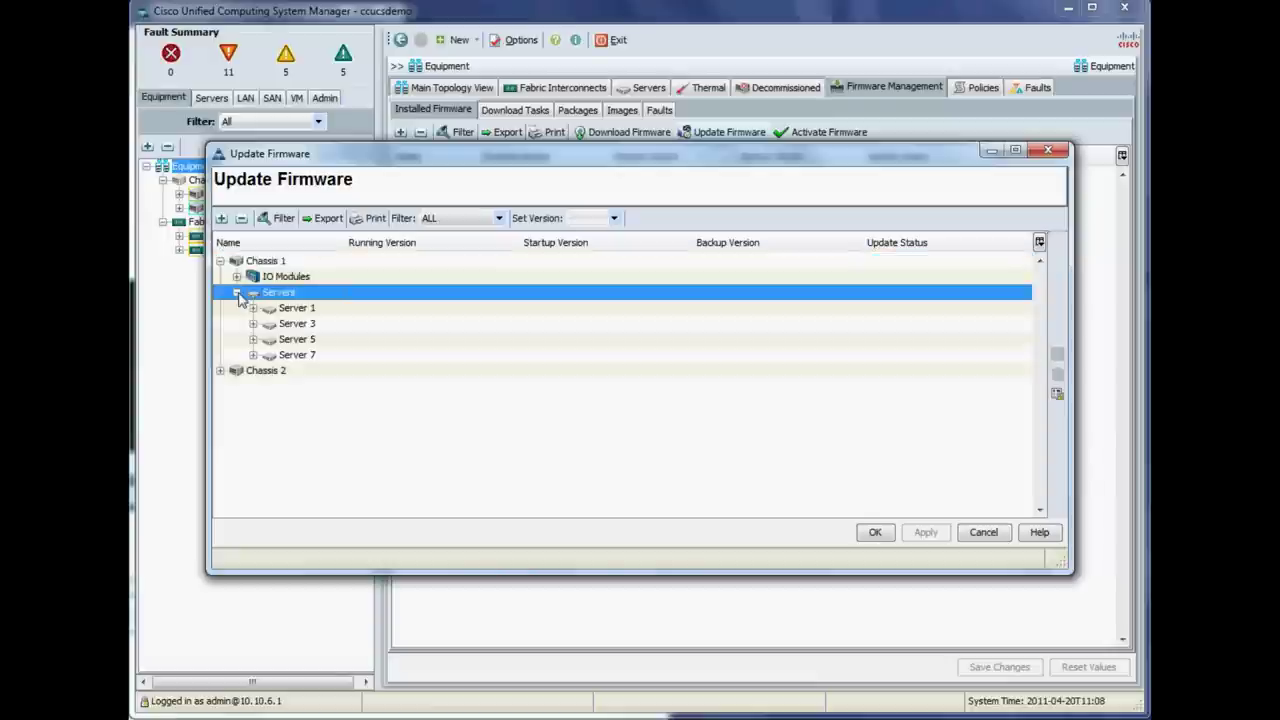
left_click(253, 308)
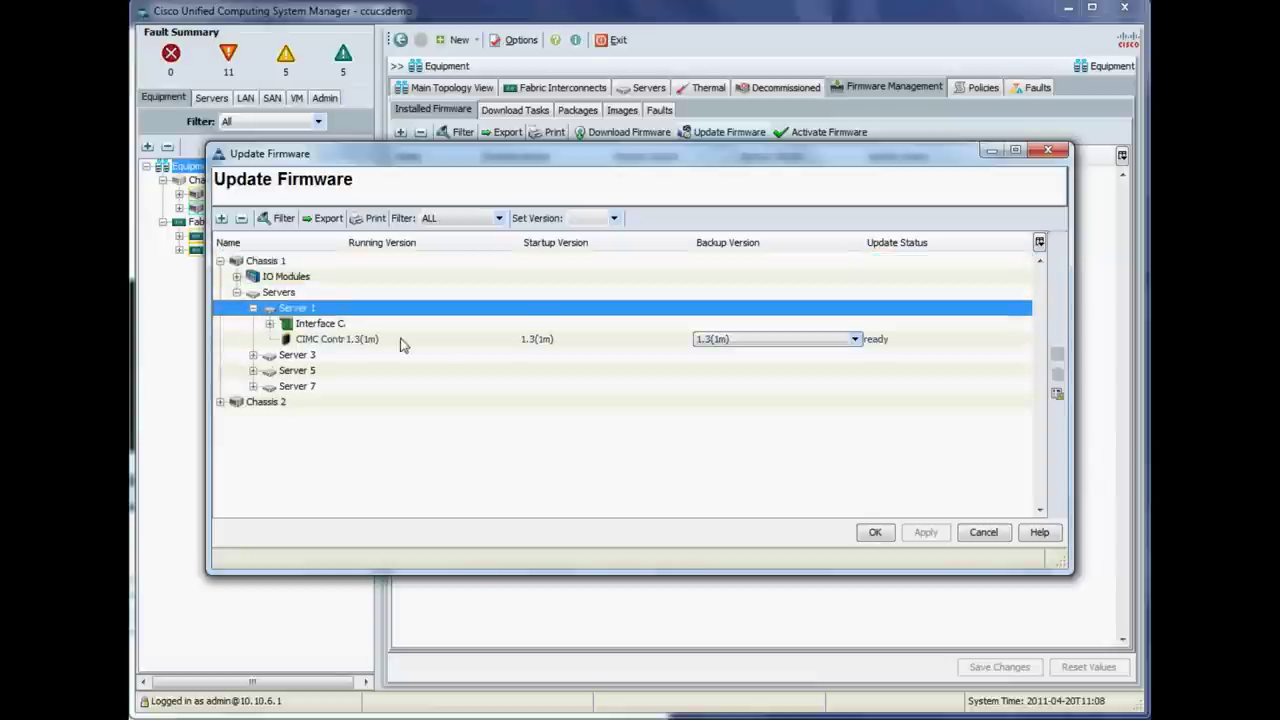
left_click(237, 292)
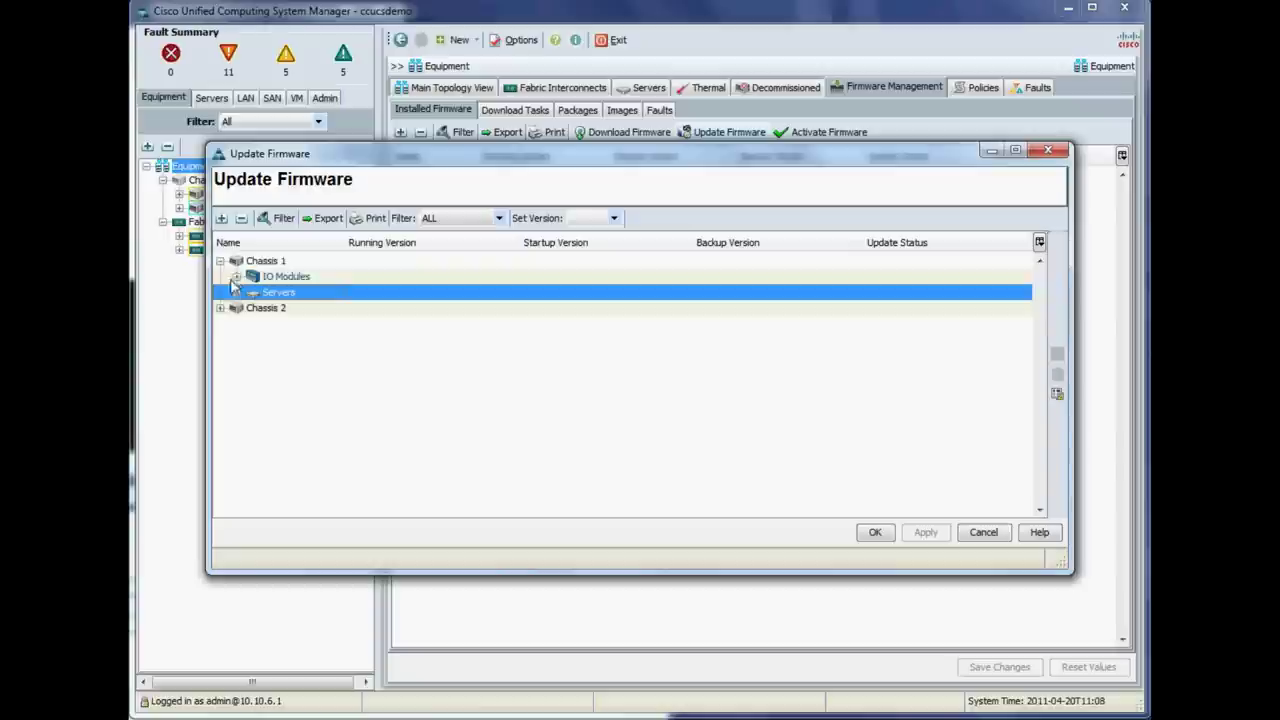
left_click(237, 277)
left_click(237, 277)
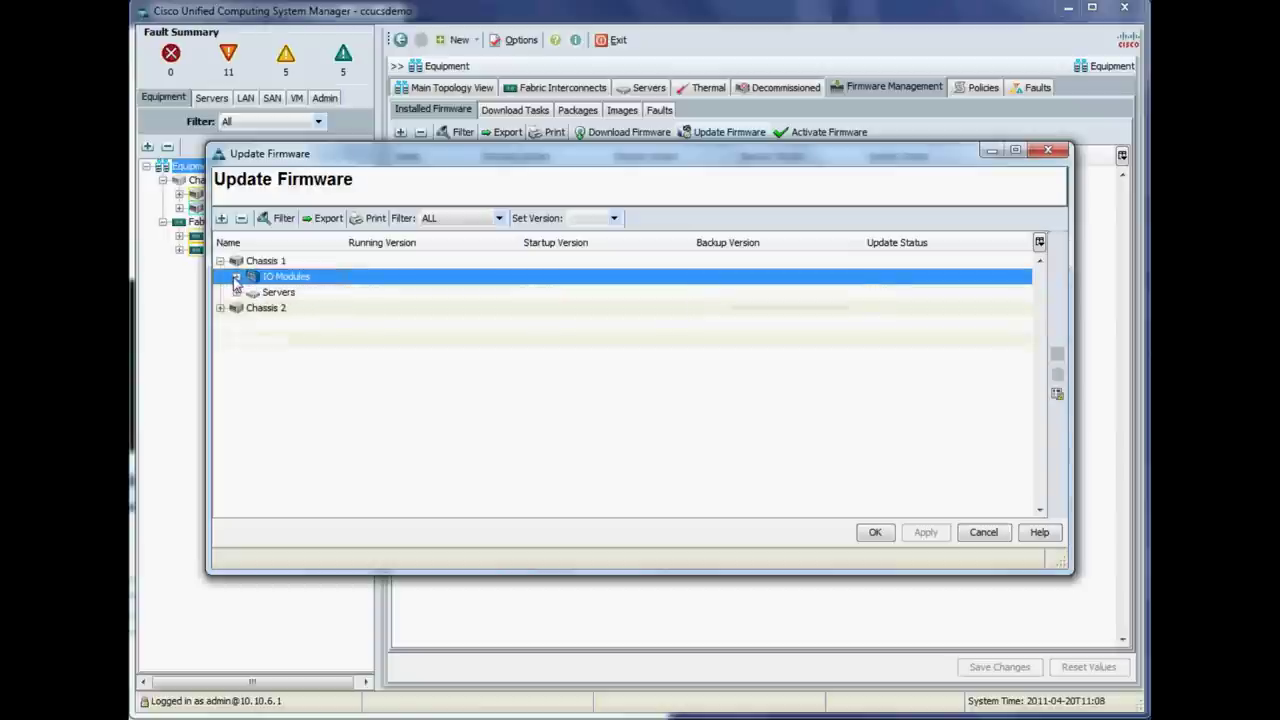
left_click(220, 261)
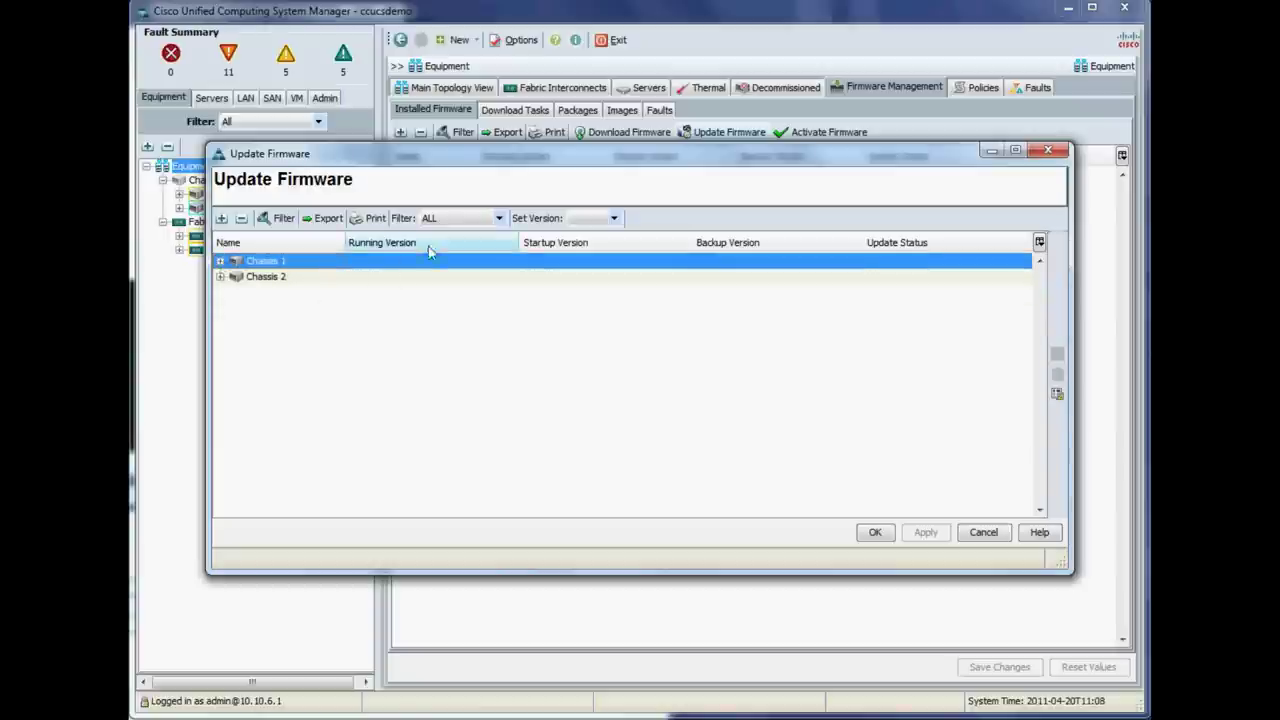
Keep the component filter on ALL and list the available versions, 1.3(1c) or 1.4
left_click(499, 219)
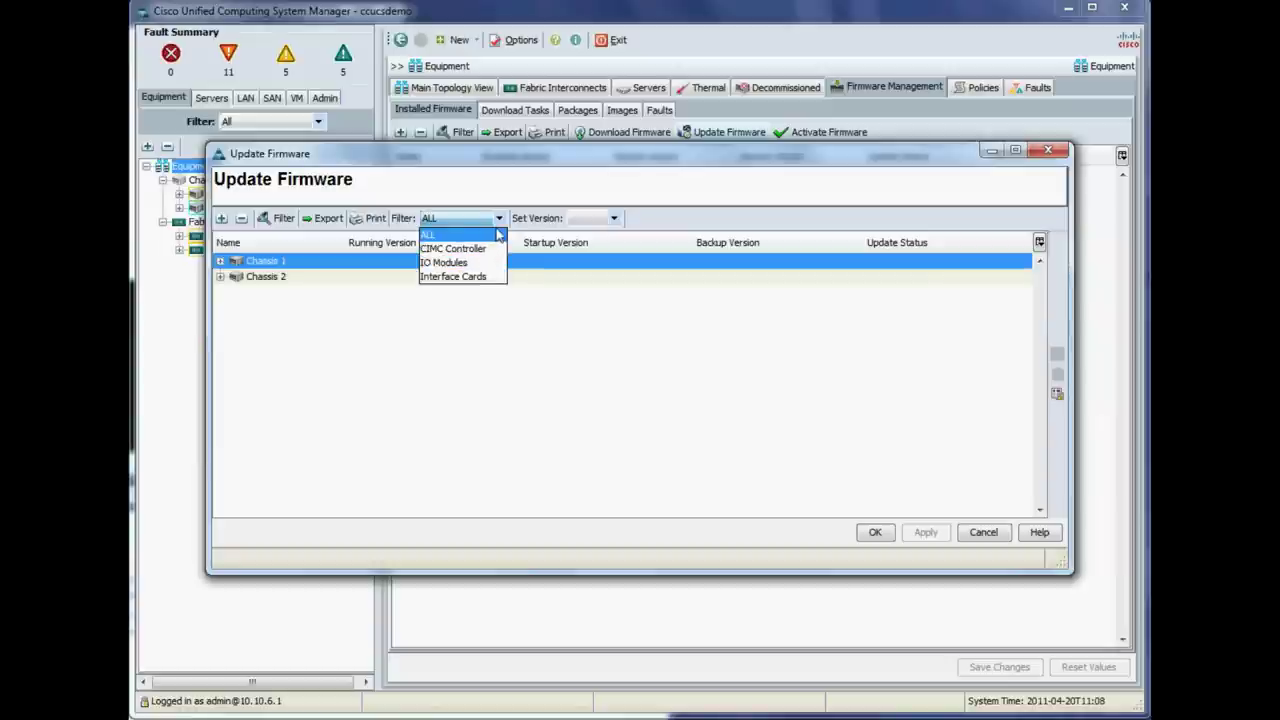
left_click(499, 222)
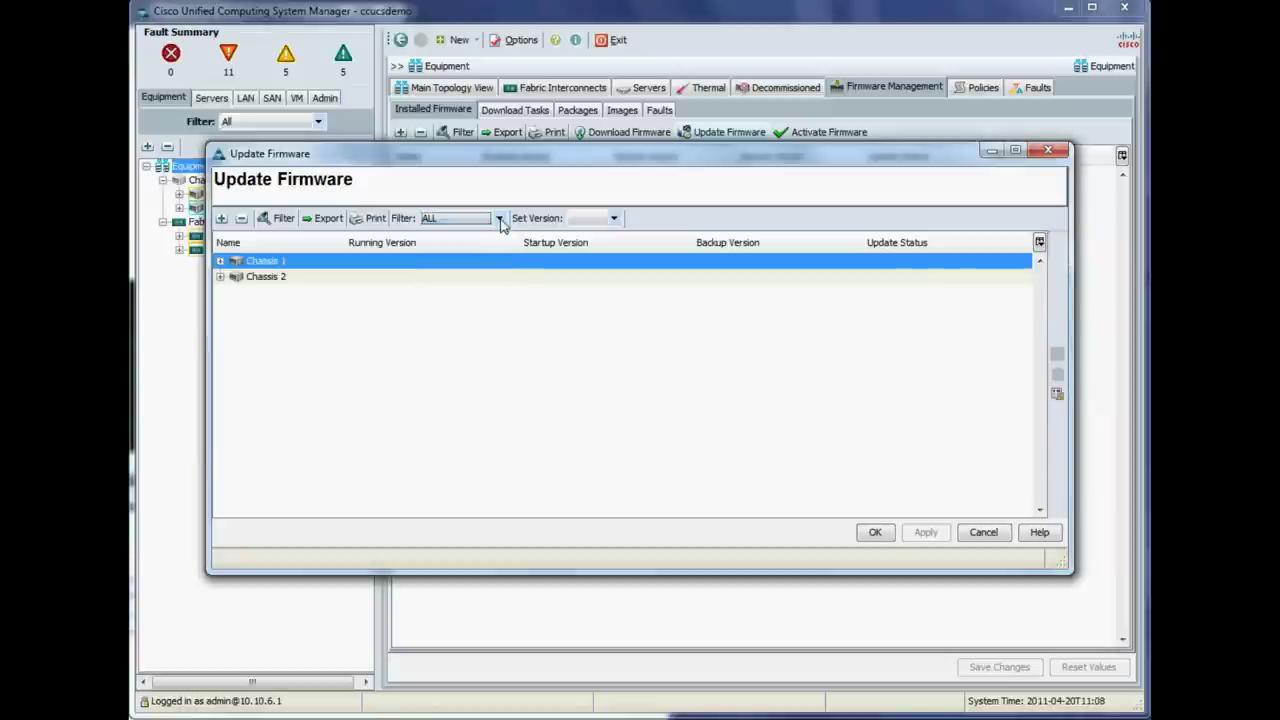
left_click(616, 219)
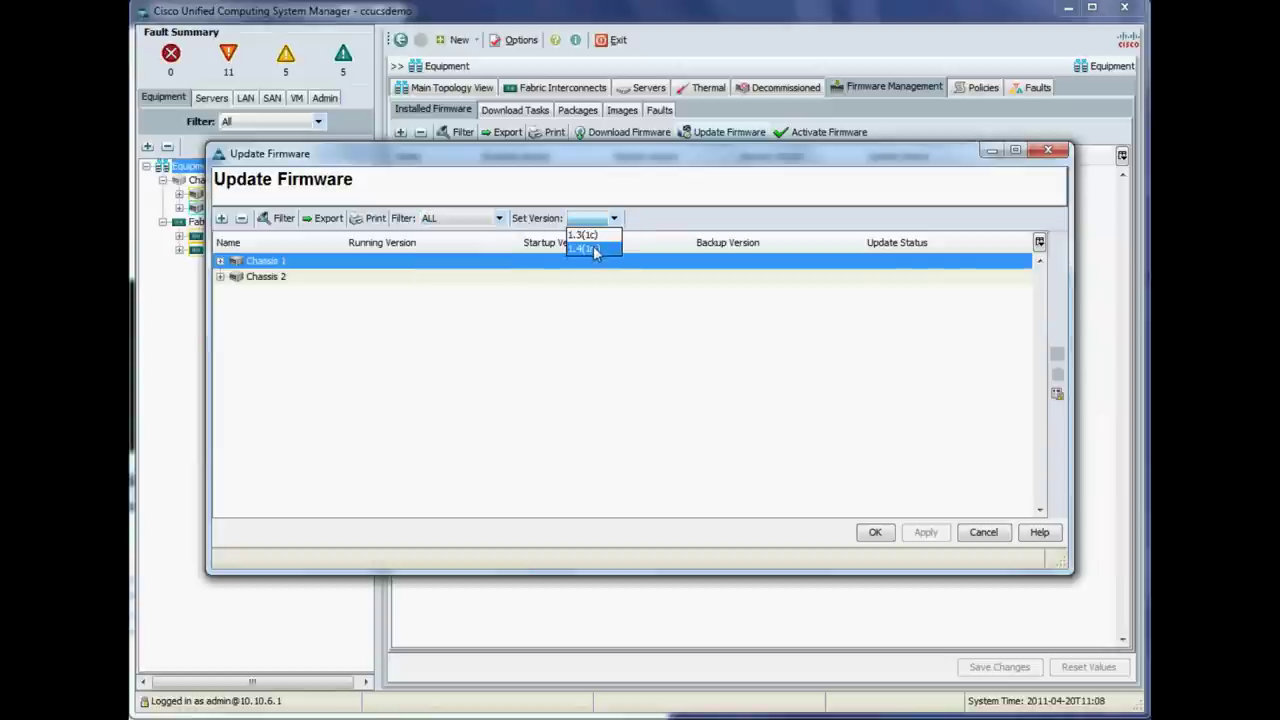